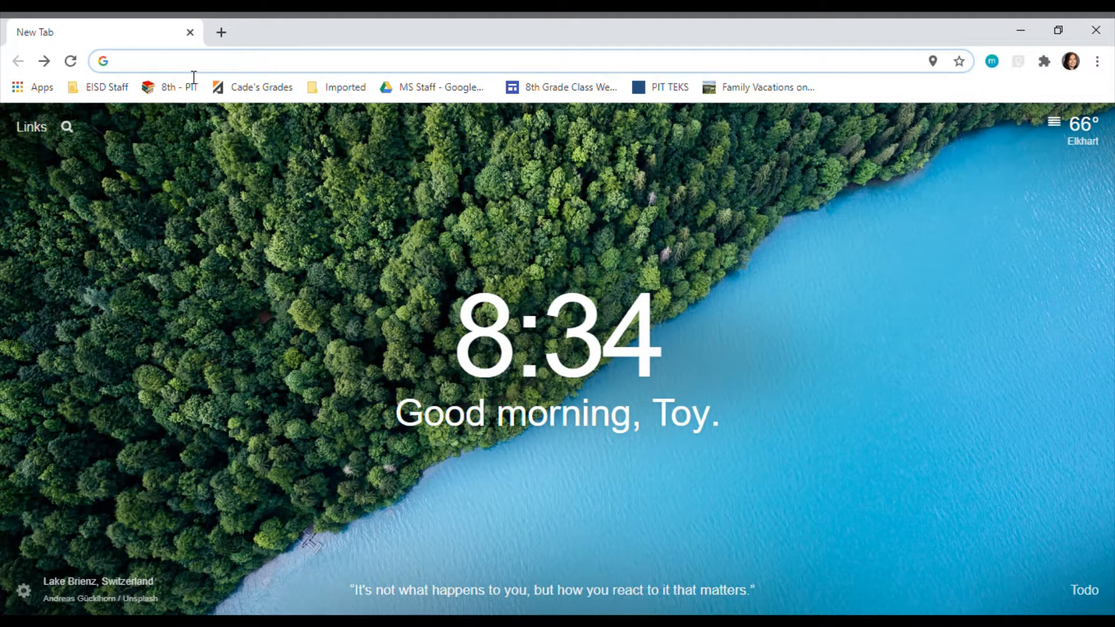
Step: Go to Google Sites through Gmail and start a new site from the Student Portfolio template
{"action": "type", "text": "gmail.com"}
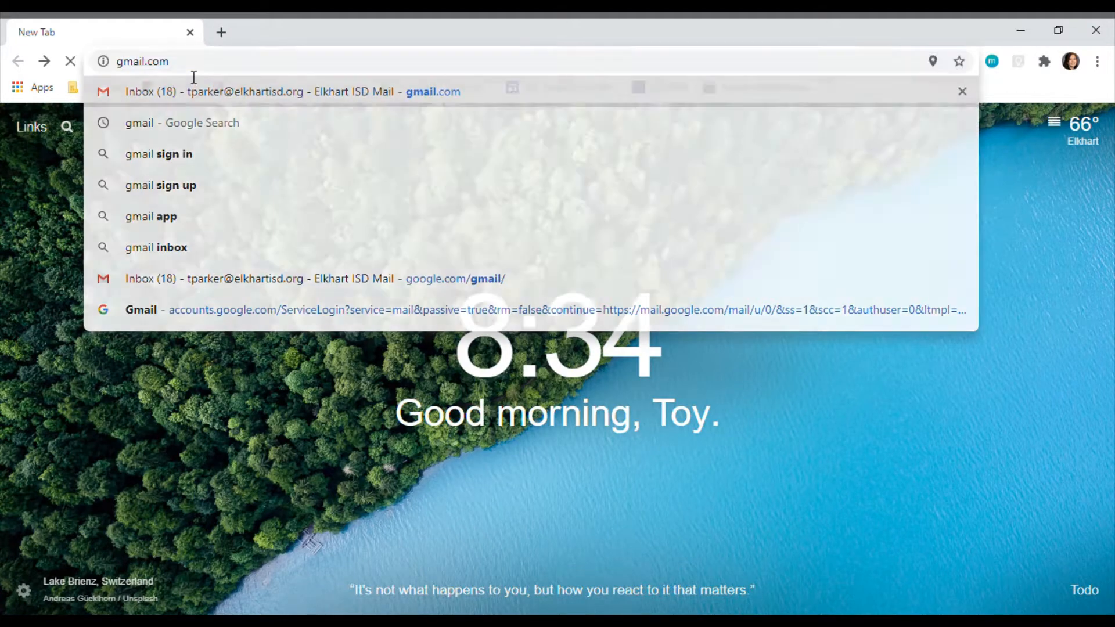
{"action": "key", "text": "Return"}
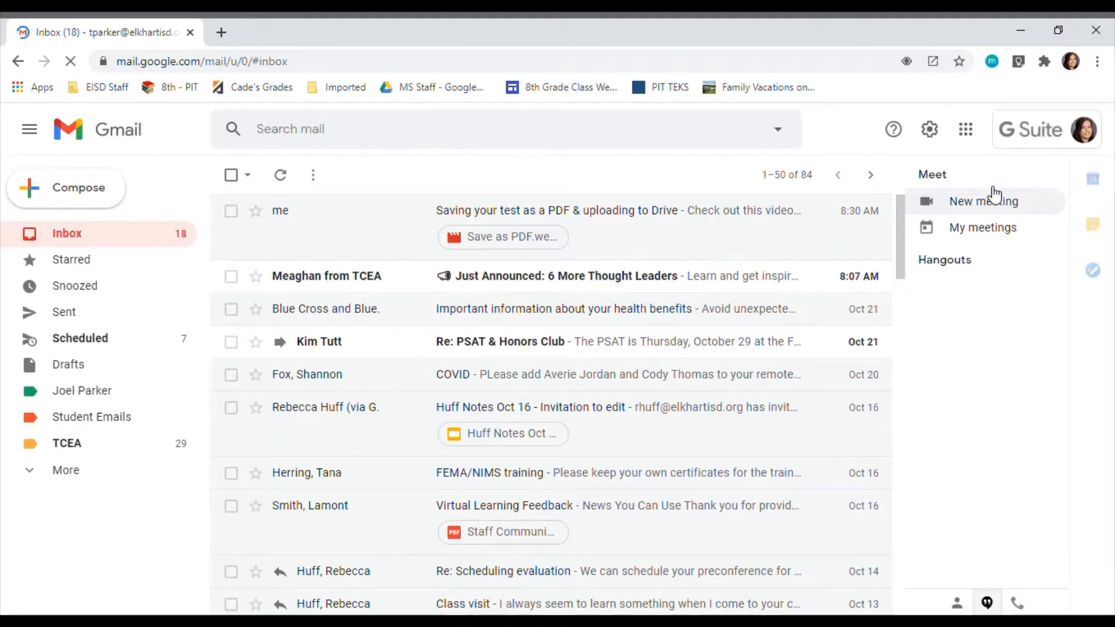
{"action": "left_click", "coordinate": [966, 130]}
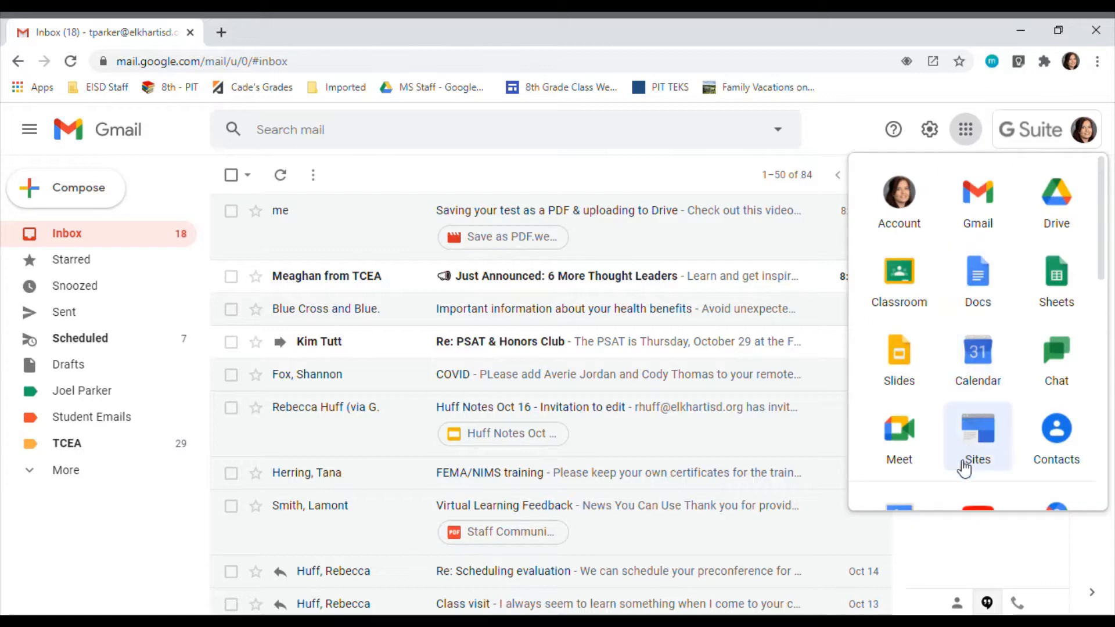
{"action": "left_click", "coordinate": [983, 434]}
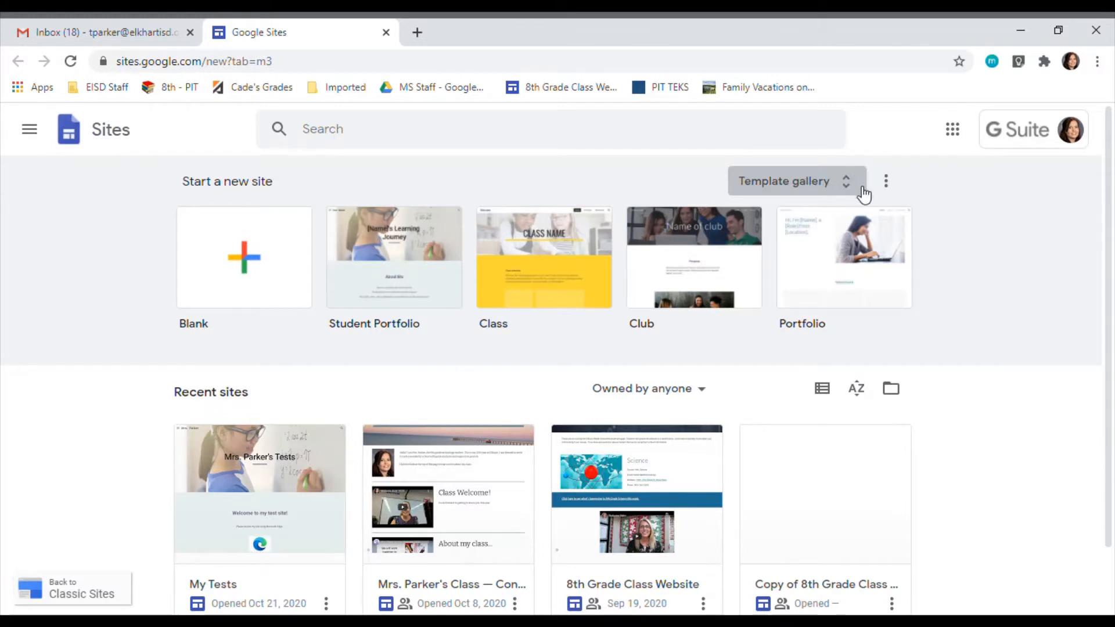
{"action": "left_click", "coordinate": [405, 261]}
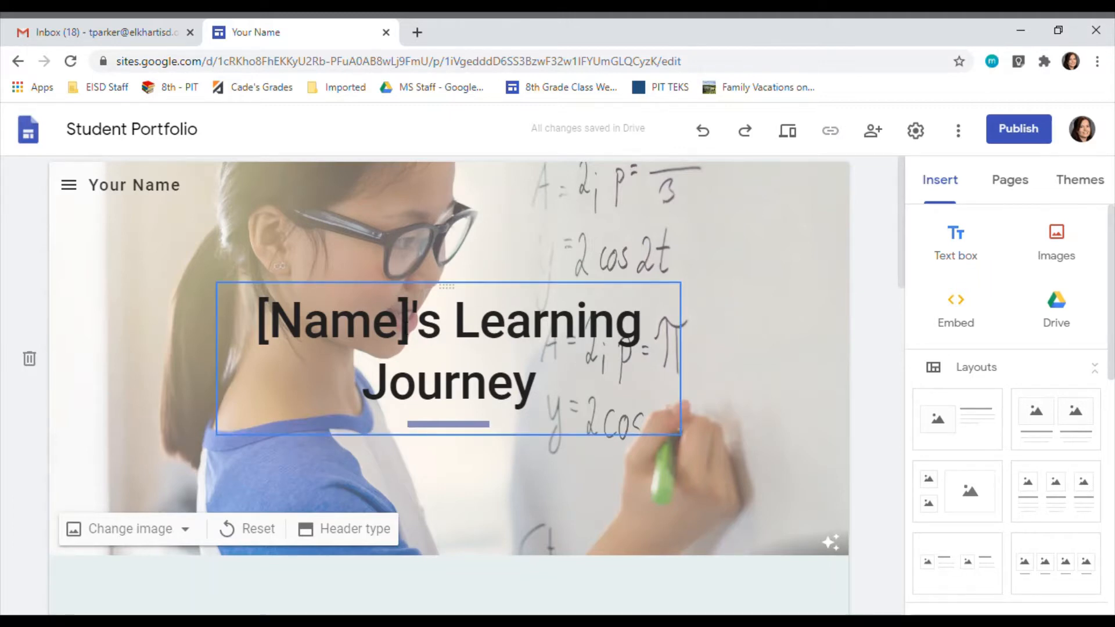
Step: Replace the header title with the teacher's name in possessive form followed by "Test Page"
{"action": "left_click_drag", "start_coordinate": [552, 387], "coordinate": [268, 335]}
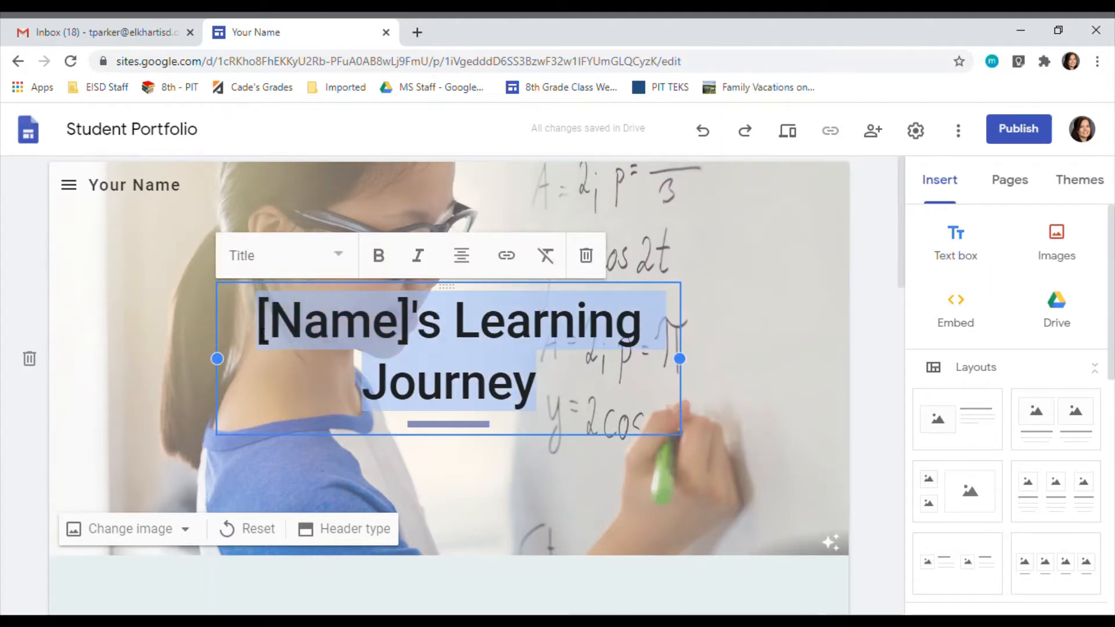
{"action": "type", "text": "Mrs."}
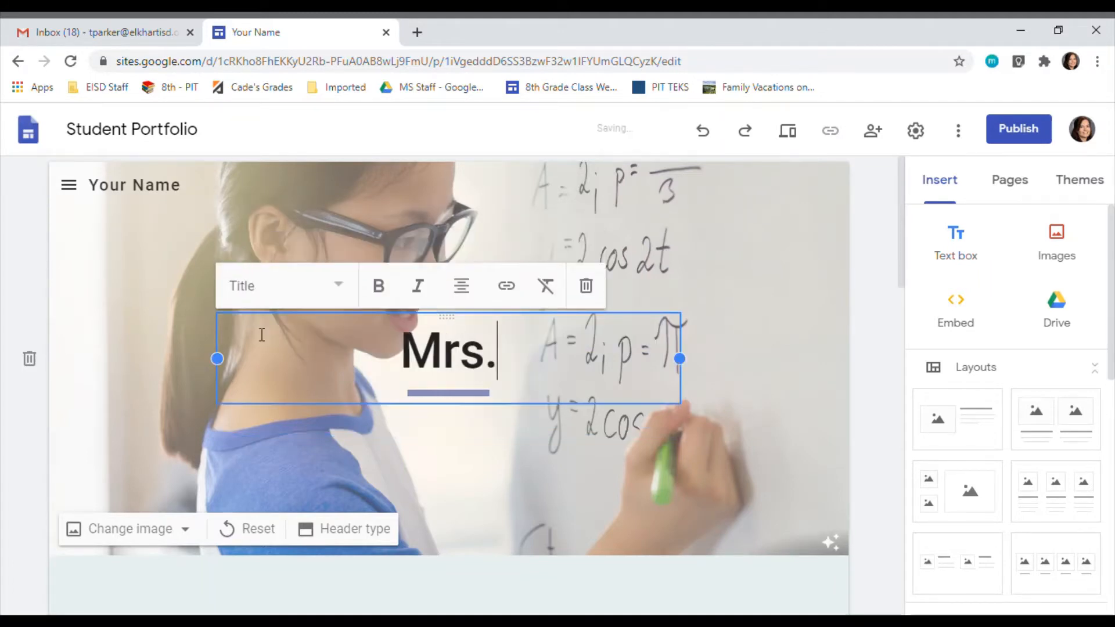
{"action": "type", "text": " Parker's "}
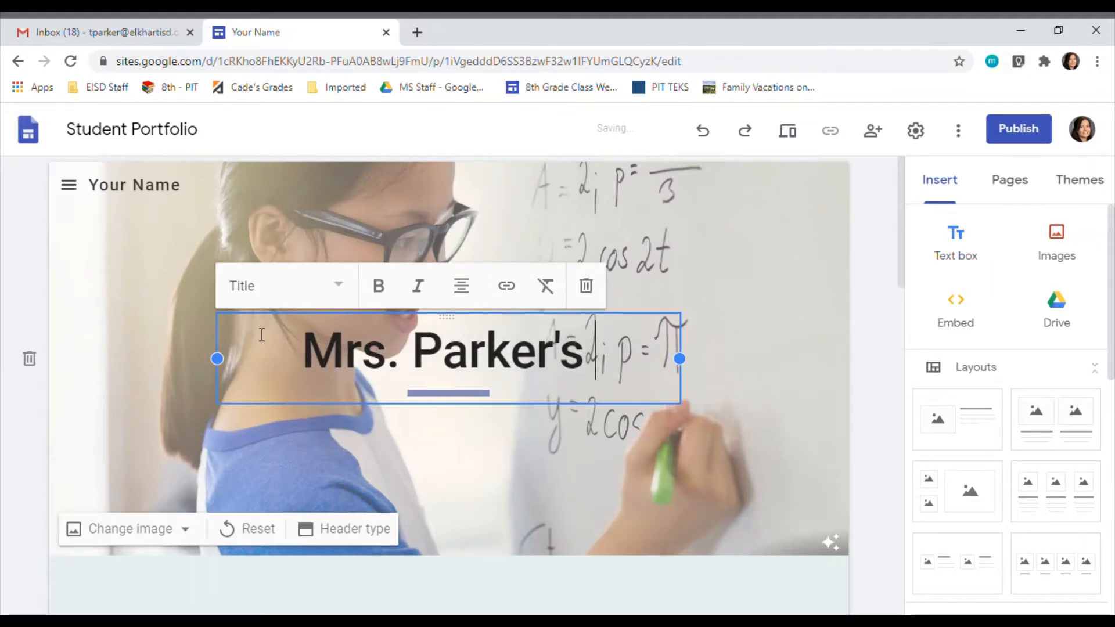
{"action": "type", "text": "Test Page"}
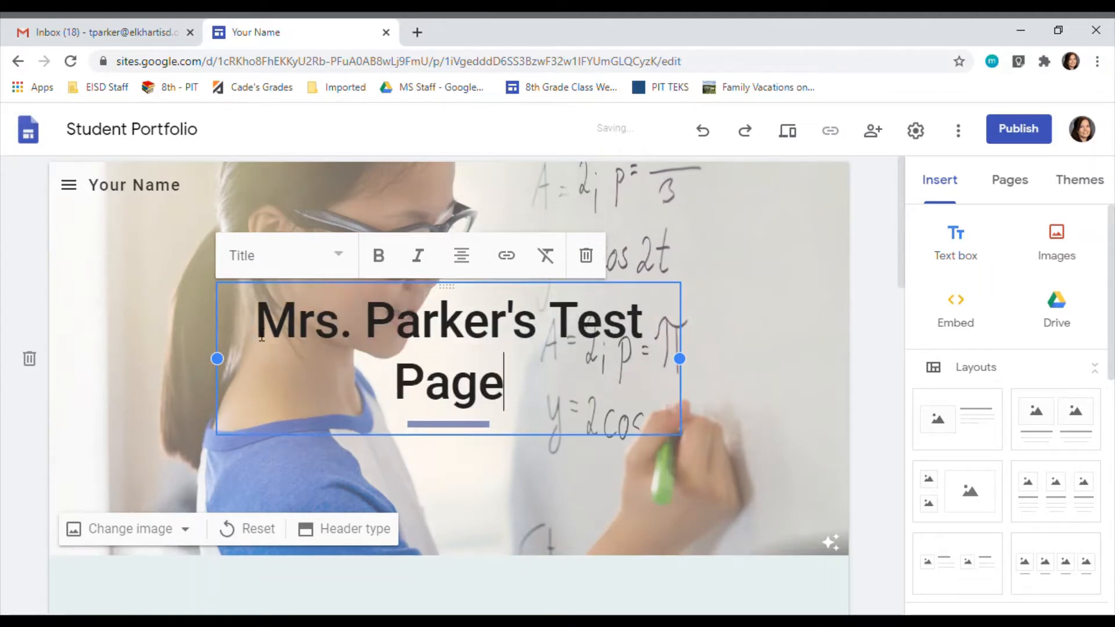
Step: Try the Normal text style on the header title and switch it back to Title
{"action": "left_click", "coordinate": [336, 255]}
{"action": "left_click", "coordinate": [352, 263]}
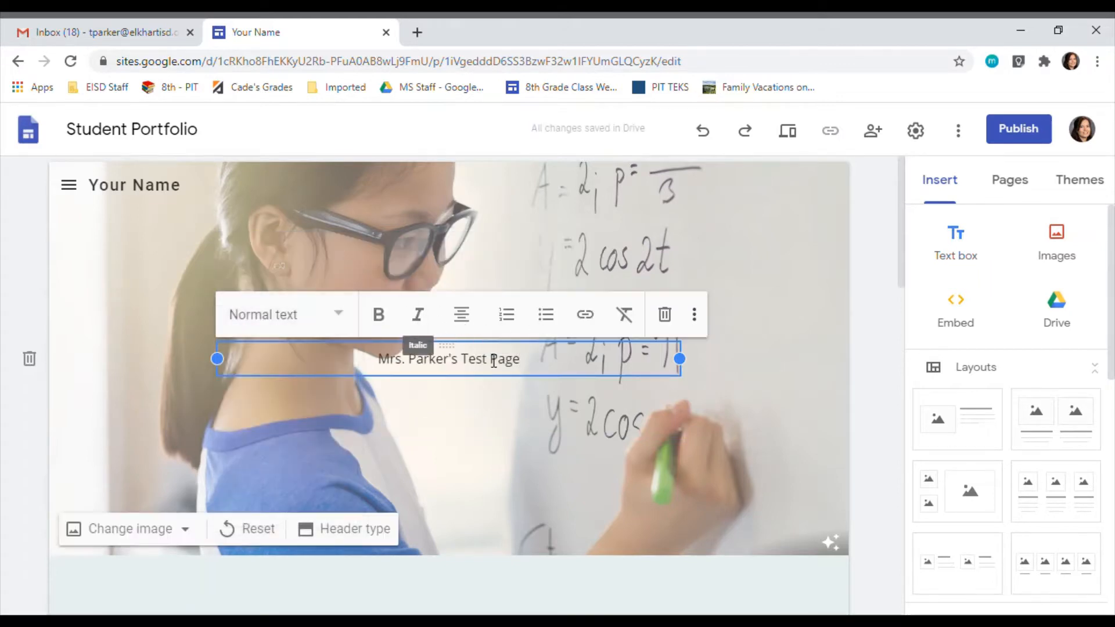
{"action": "left_click", "coordinate": [343, 314]}
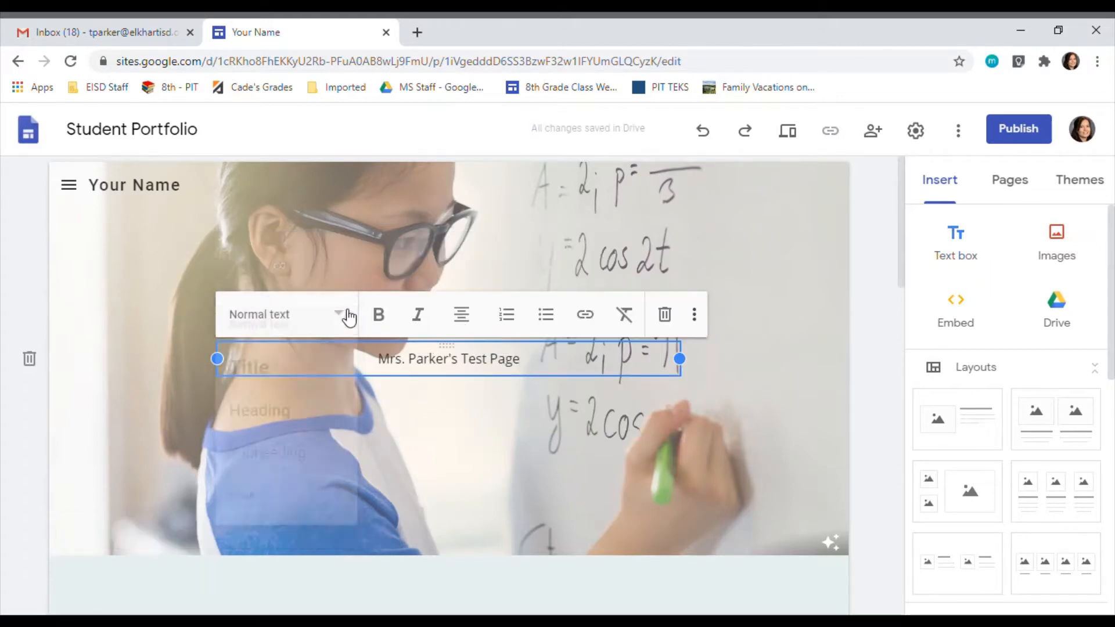
{"action": "key", "text": "Return"}
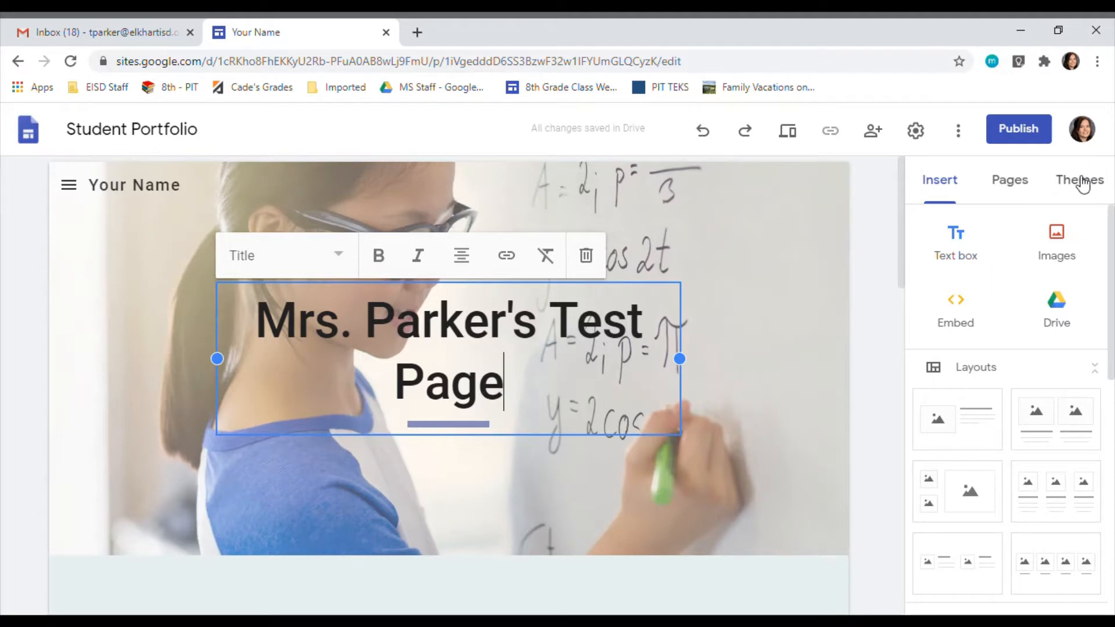
Step: Change the header background to the red geometric triangle pattern from the image gallery
{"action": "left_click", "coordinate": [127, 316]}
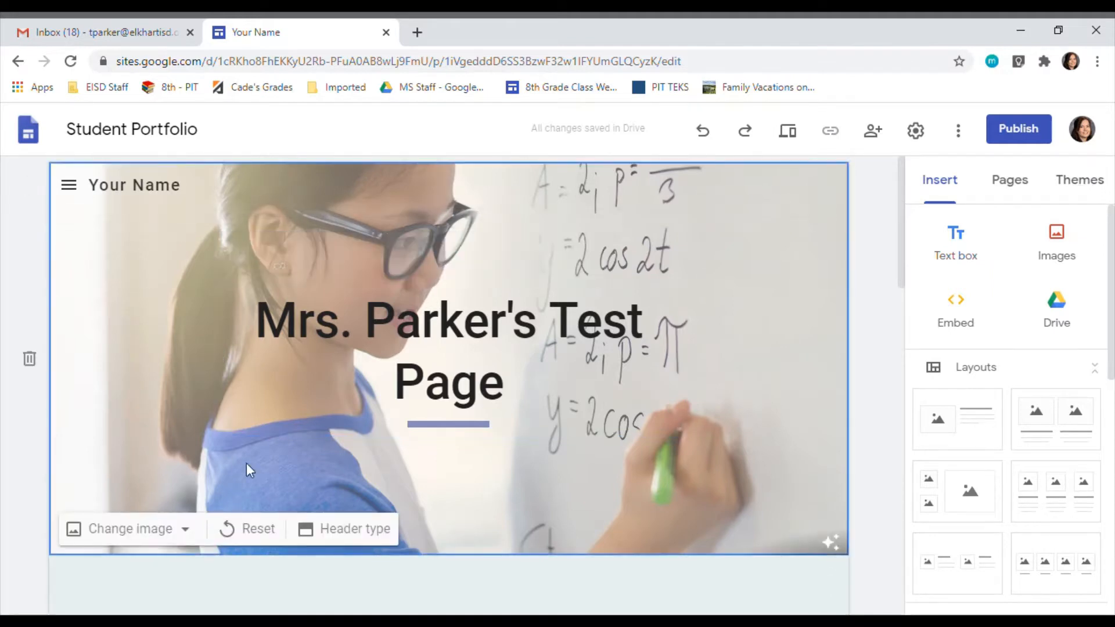
{"action": "left_click", "coordinate": [149, 529]}
{"action": "scroll", "coordinate": [186, 535], "scroll_direction": "down", "scroll_amount": 2}
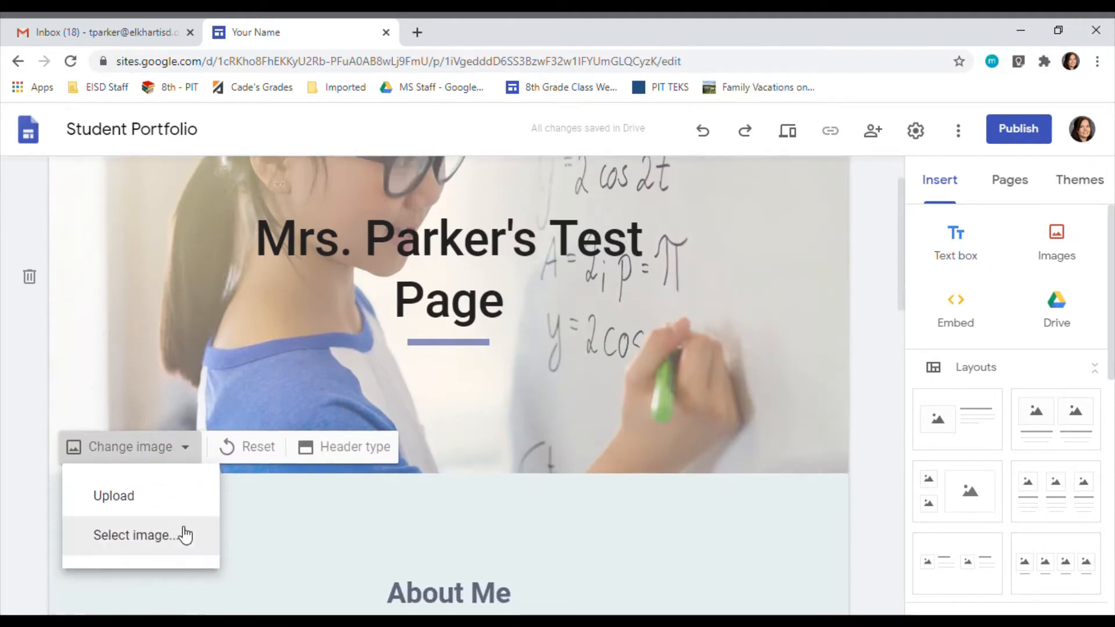
{"action": "left_click", "coordinate": [186, 534]}
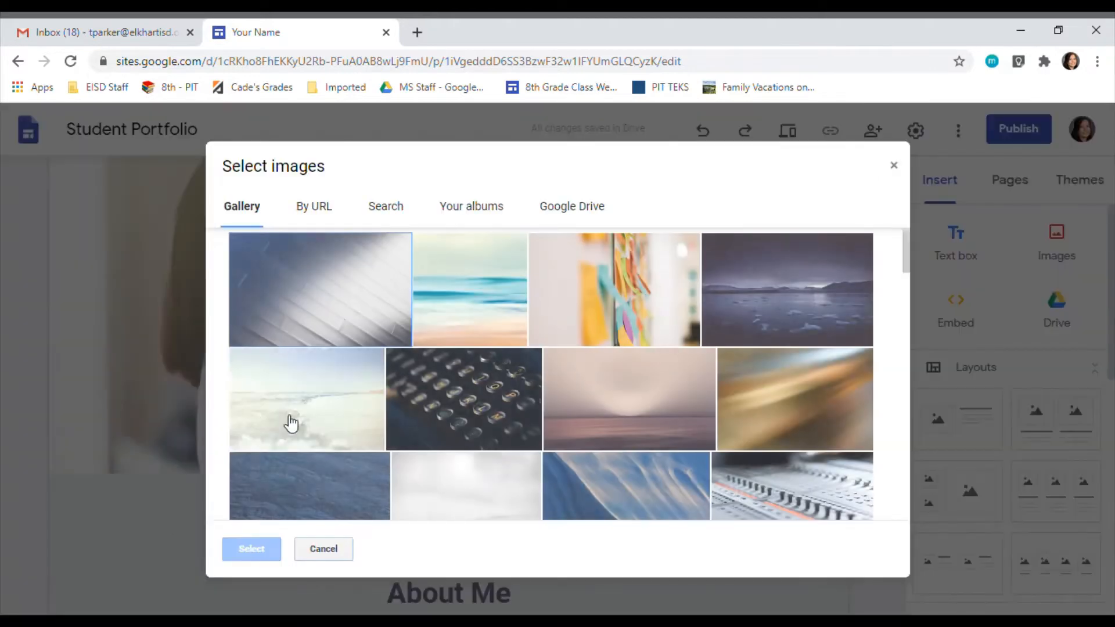
{"action": "scroll", "coordinate": [784, 348], "scroll_direction": "down", "scroll_amount": 8}
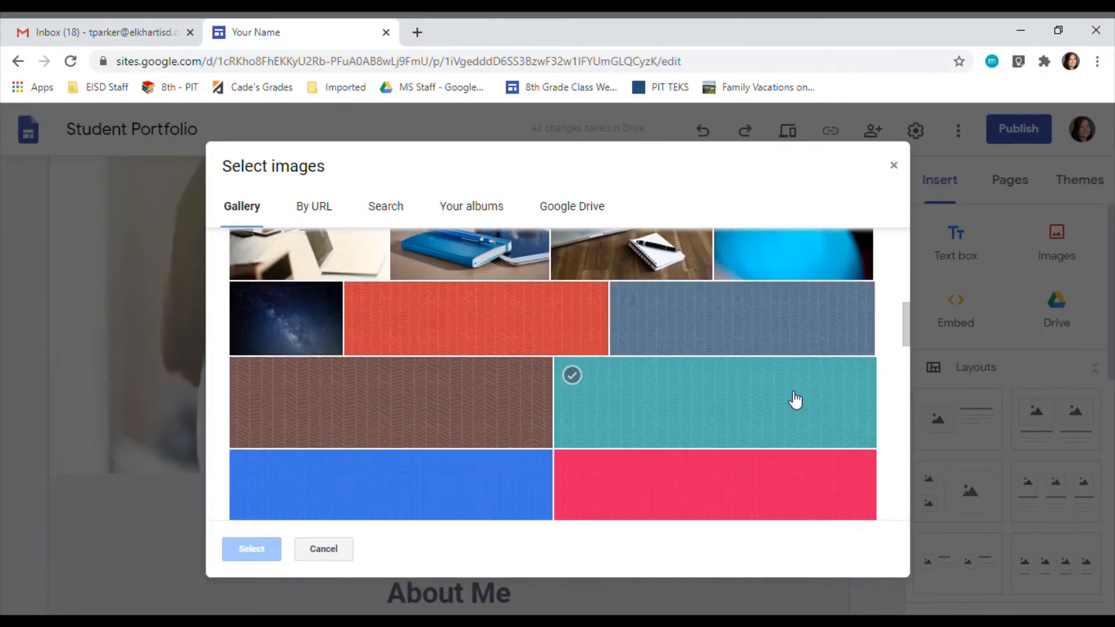
{"action": "scroll", "coordinate": [795, 406], "scroll_direction": "down", "scroll_amount": 5}
{"action": "left_click", "coordinate": [793, 418]}
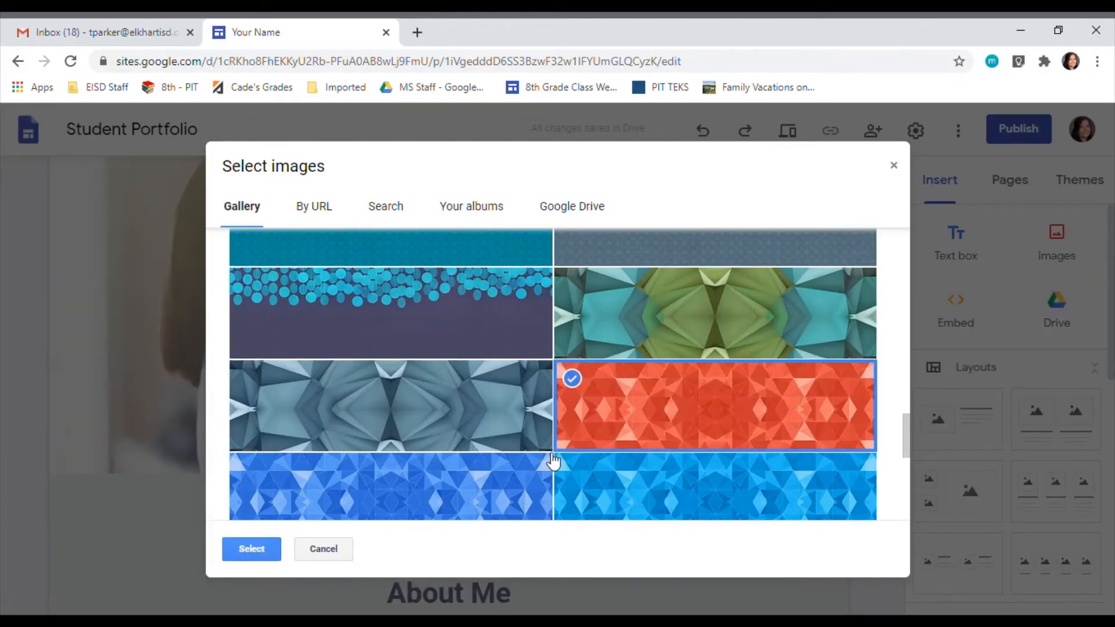
{"action": "left_click", "coordinate": [251, 550]}
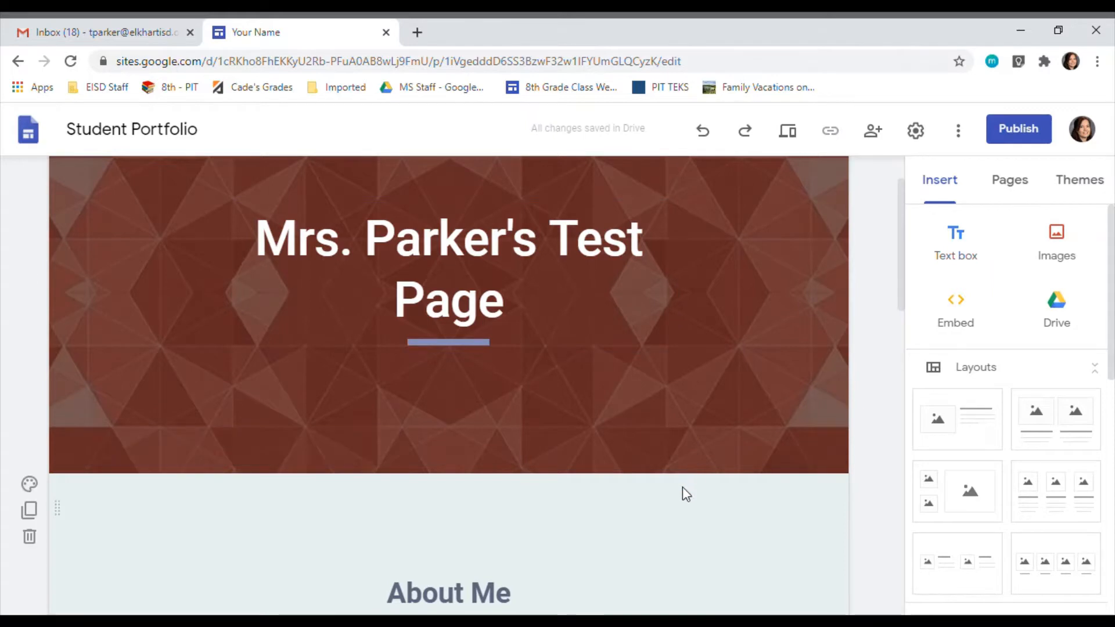
Step: Replace the "About Me" heading with "How to take my tests..." and select the placeholder text beneath it
{"action": "scroll", "coordinate": [682, 488], "scroll_direction": "down", "scroll_amount": 4}
{"action": "triple_click", "coordinate": [479, 360]}
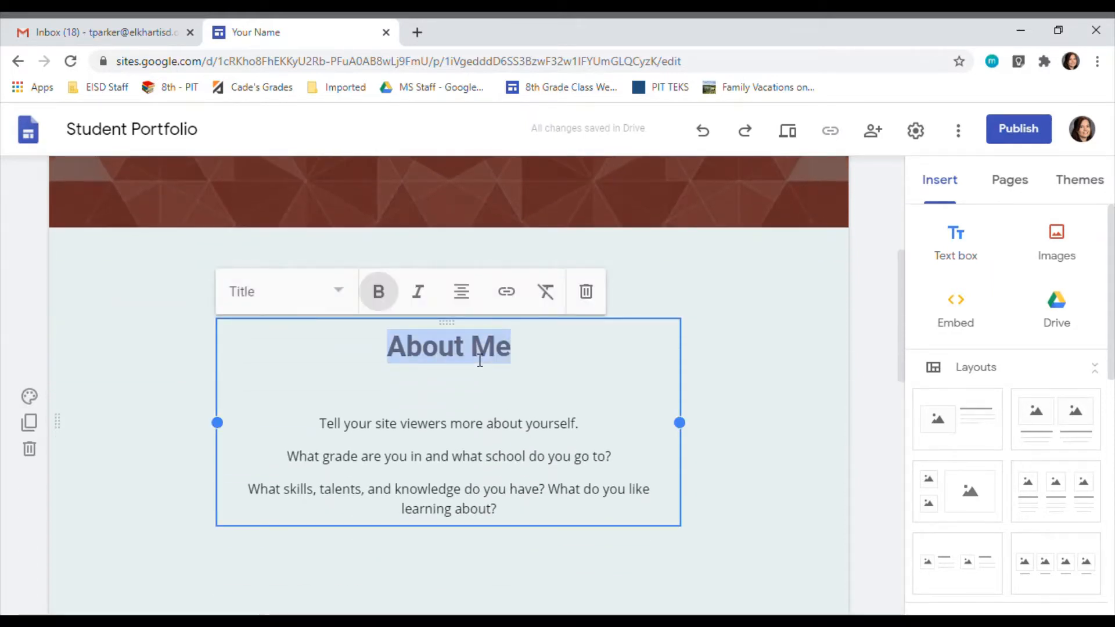
{"action": "type", "text": "How t"}
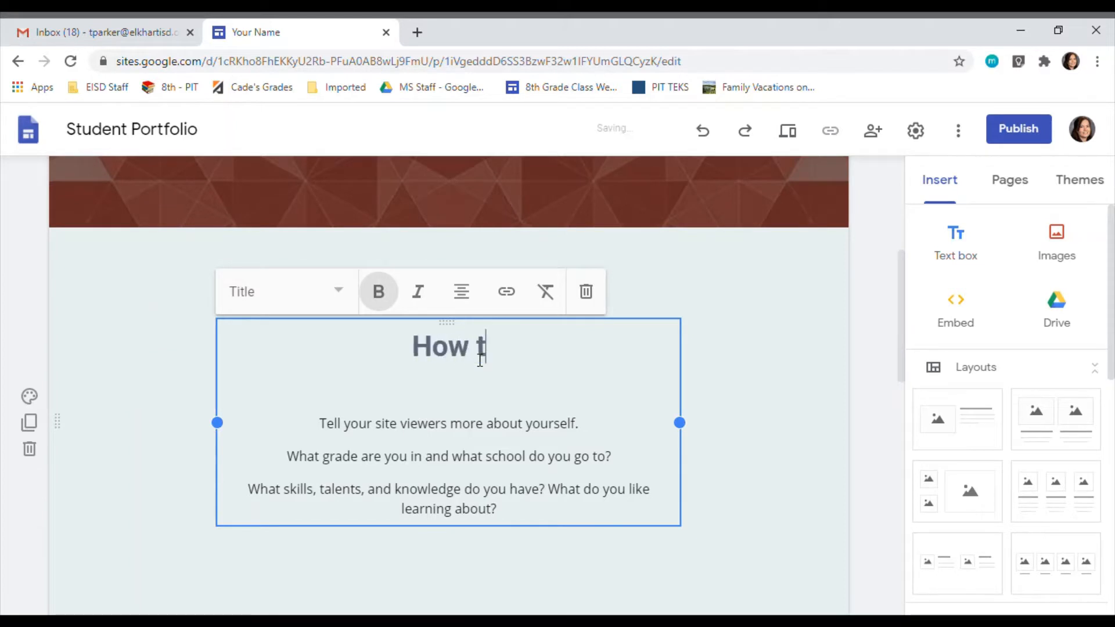
{"action": "type", "text": "o take my tests..."}
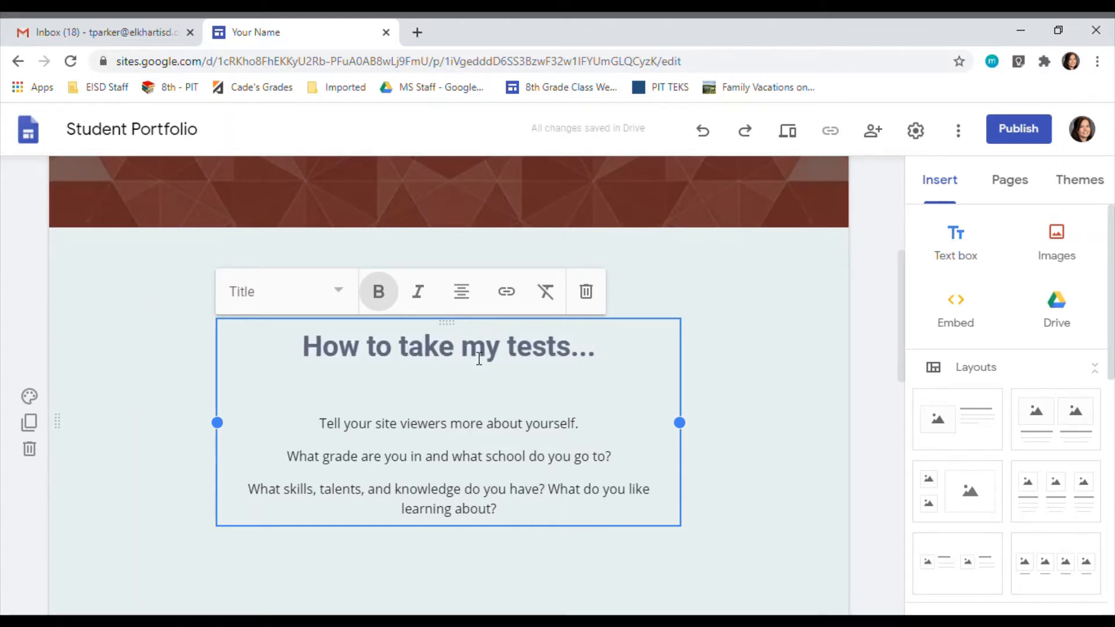
{"action": "left_click_drag", "start_coordinate": [532, 519], "coordinate": [340, 423]}
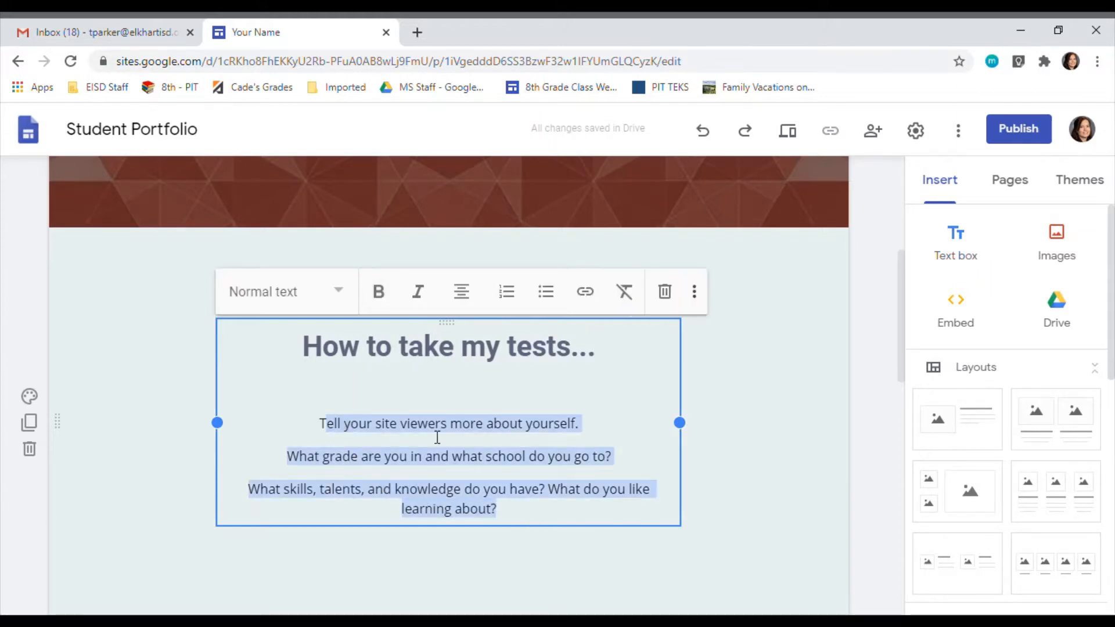
Step: Delete the Achievements, Strengths and Goals section and an empty white section below the introduction
{"action": "scroll", "coordinate": [592, 447], "scroll_direction": "down", "scroll_amount": 8}
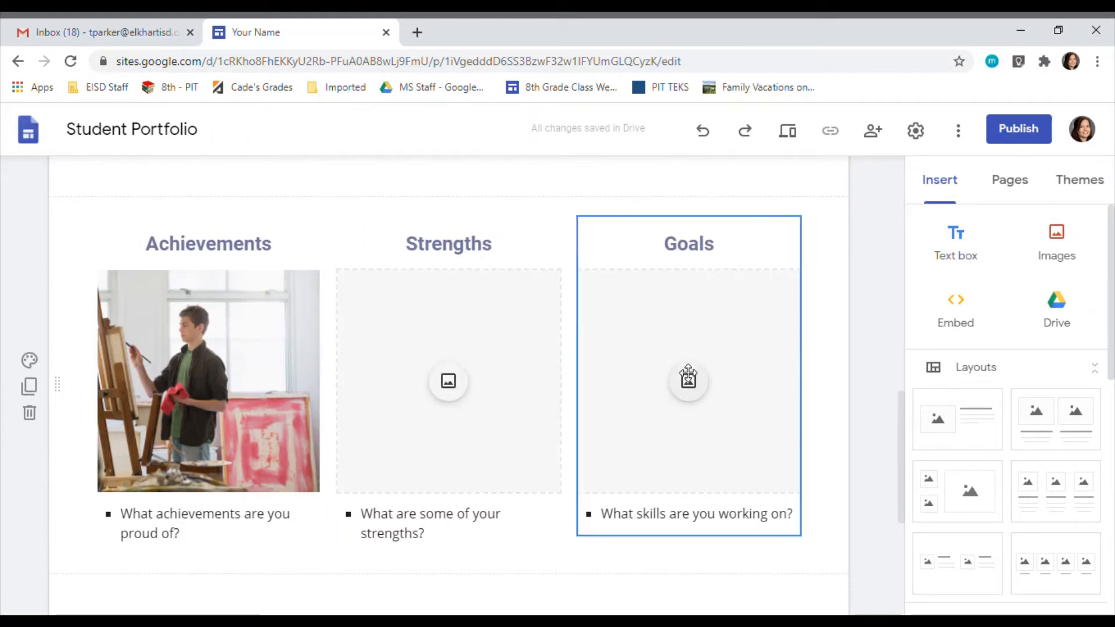
{"action": "left_click", "coordinate": [29, 413]}
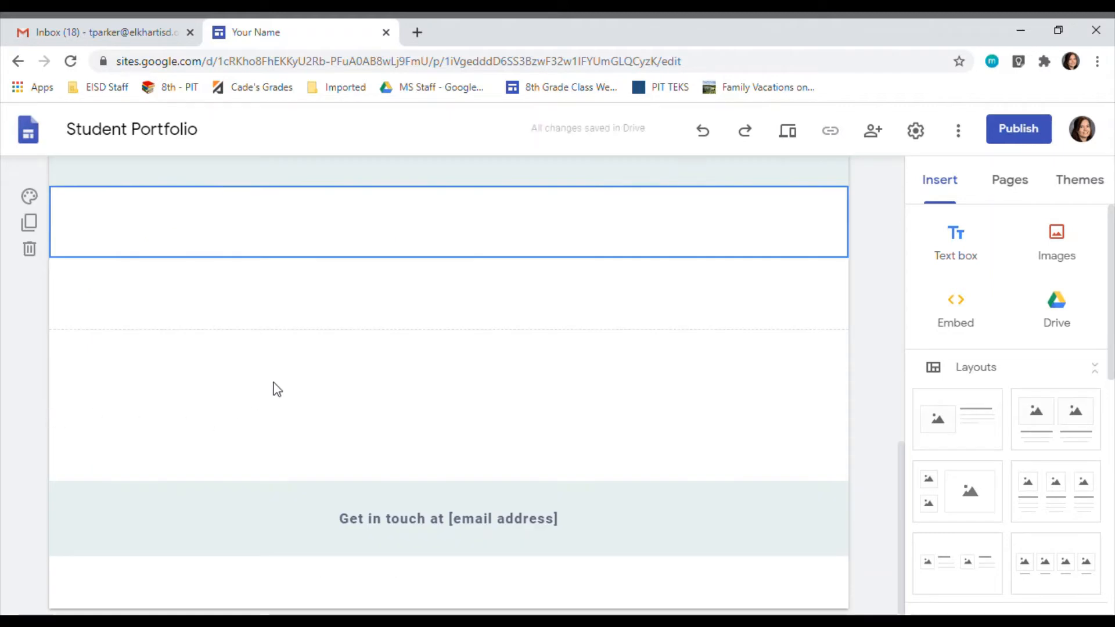
{"action": "scroll", "coordinate": [273, 392], "scroll_direction": "up", "scroll_amount": 3}
{"action": "scroll", "coordinate": [273, 400], "scroll_direction": "up", "scroll_amount": 7}
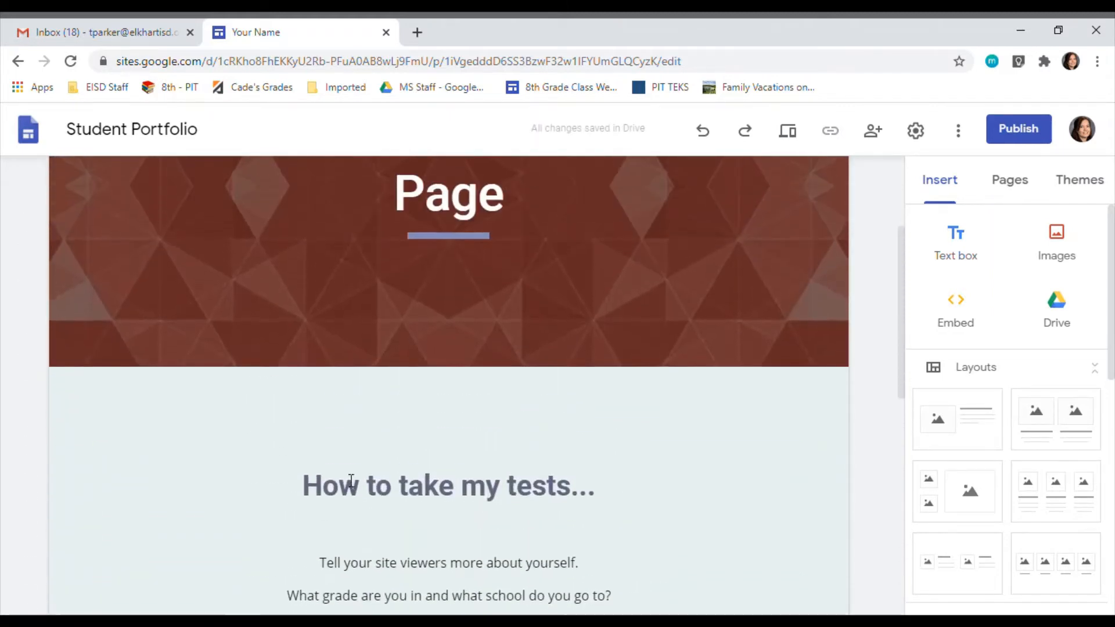
{"action": "scroll", "coordinate": [353, 473], "scroll_direction": "down", "scroll_amount": 8}
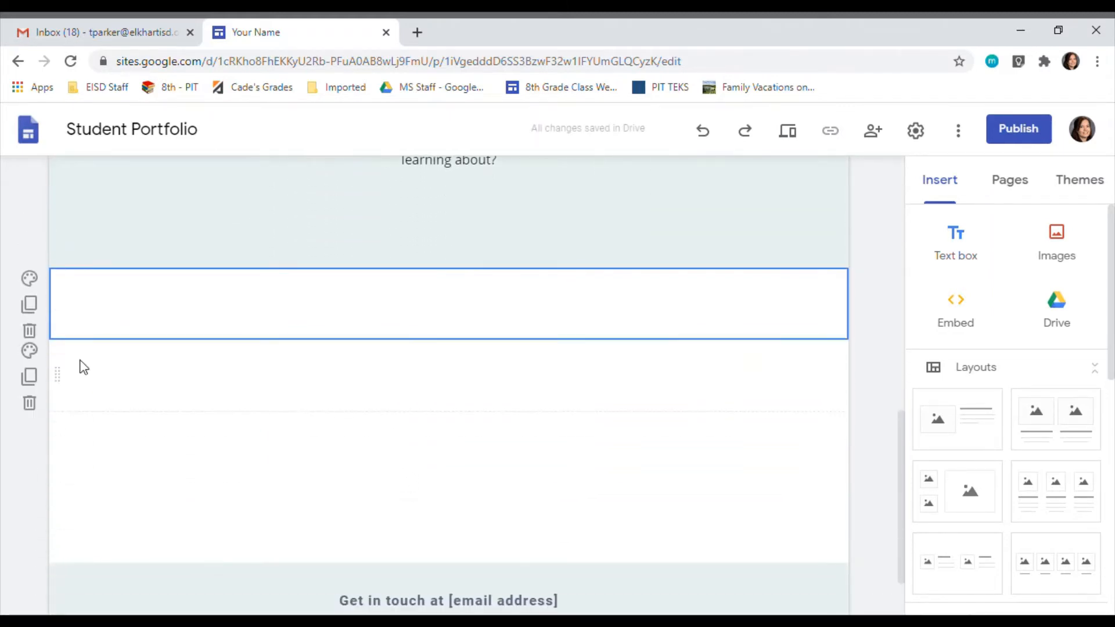
{"action": "left_click", "coordinate": [30, 332]}
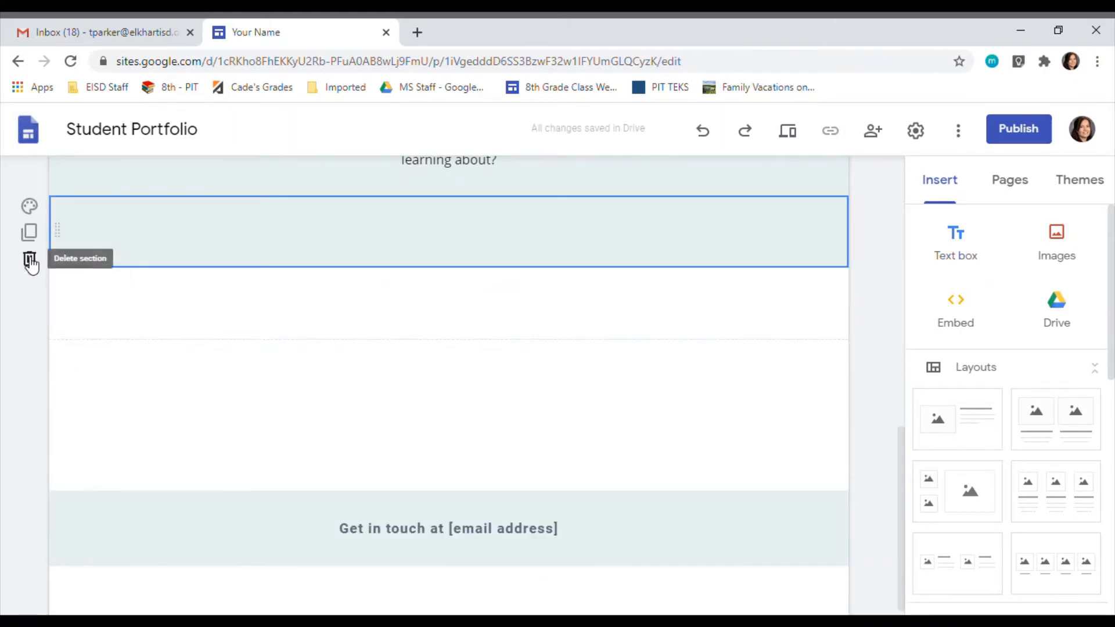
Step: Delete the "Get in touch at [email address]" section from the footer and leave footer editing
{"action": "mouse_move", "coordinate": [206, 514]}
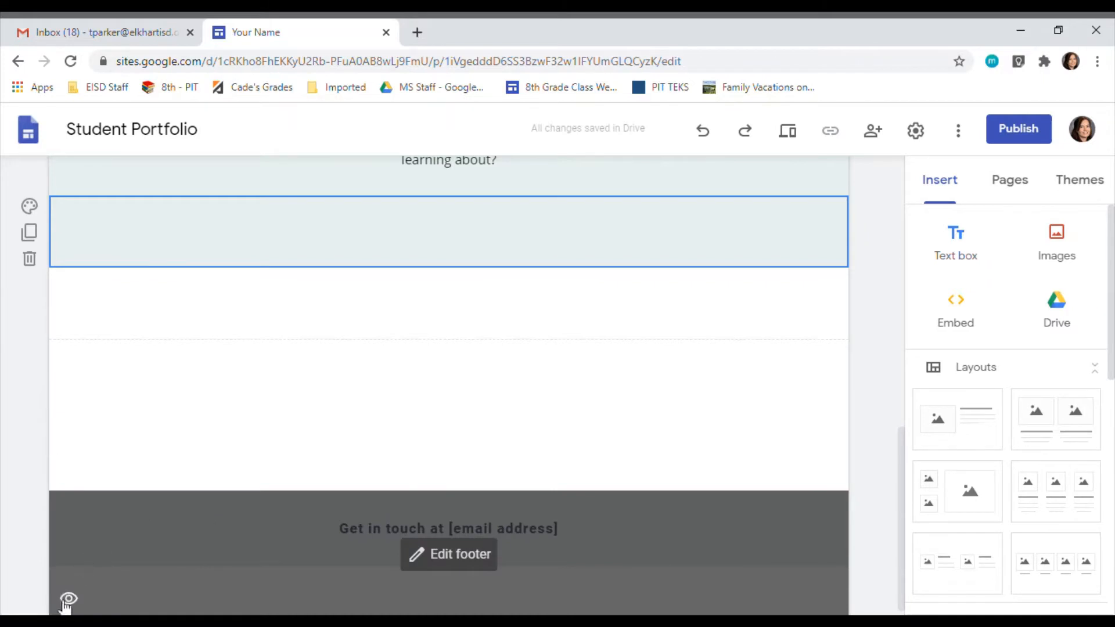
{"action": "scroll", "coordinate": [97, 548], "scroll_direction": "down", "scroll_amount": 1}
{"action": "left_click", "coordinate": [351, 548]}
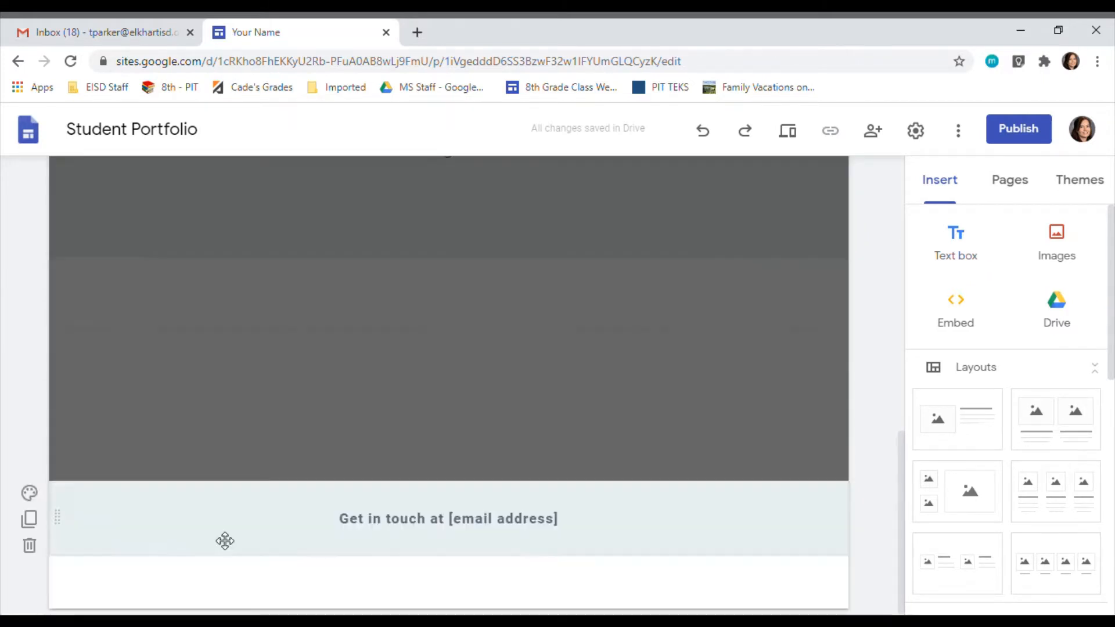
{"action": "left_click", "coordinate": [224, 541]}
{"action": "left_click", "coordinate": [40, 549]}
{"action": "scroll", "coordinate": [313, 395], "scroll_direction": "up", "scroll_amount": 7}
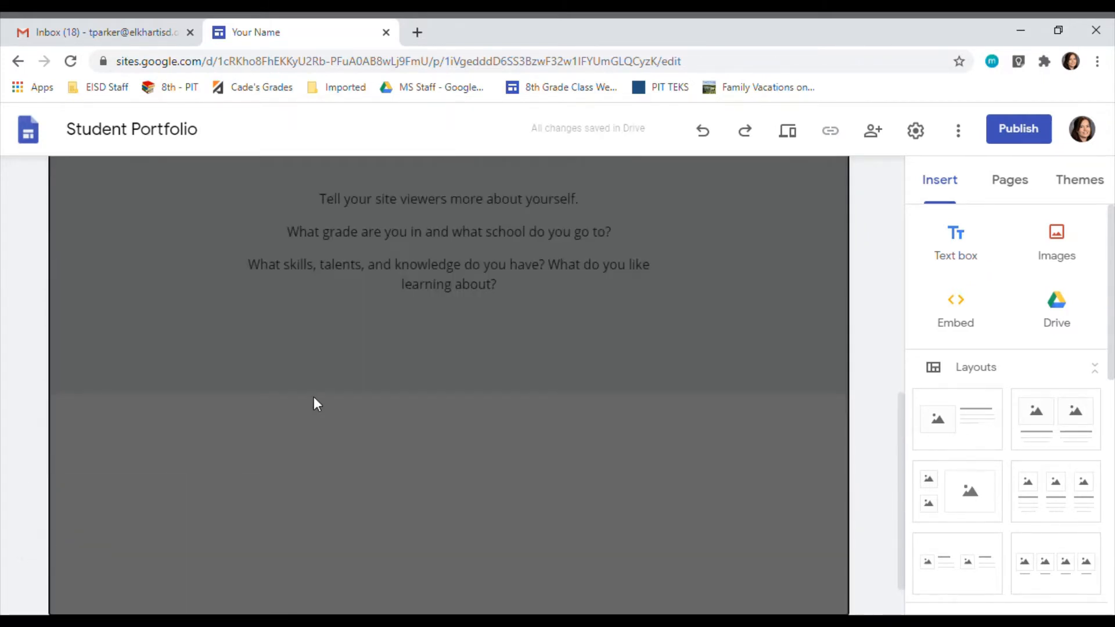
{"action": "left_click", "coordinate": [305, 523]}
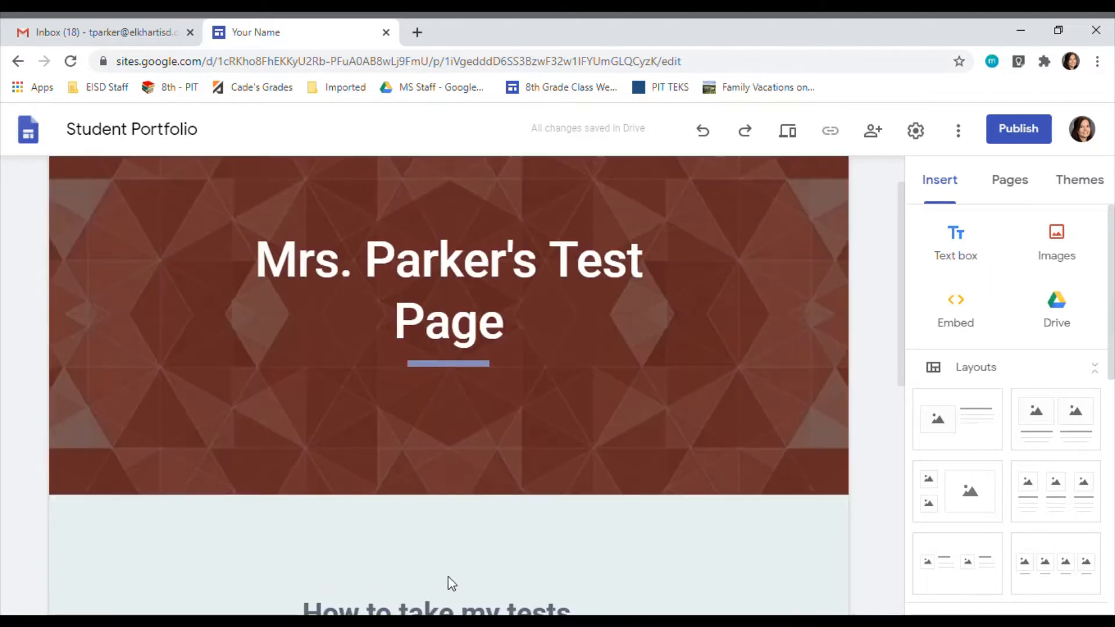
Step: Insert the Gucci.jpg image from Google Drive above the "How to take my tests..." section and centre it on the page
{"action": "scroll", "coordinate": [491, 511], "scroll_direction": "down", "scroll_amount": 3}
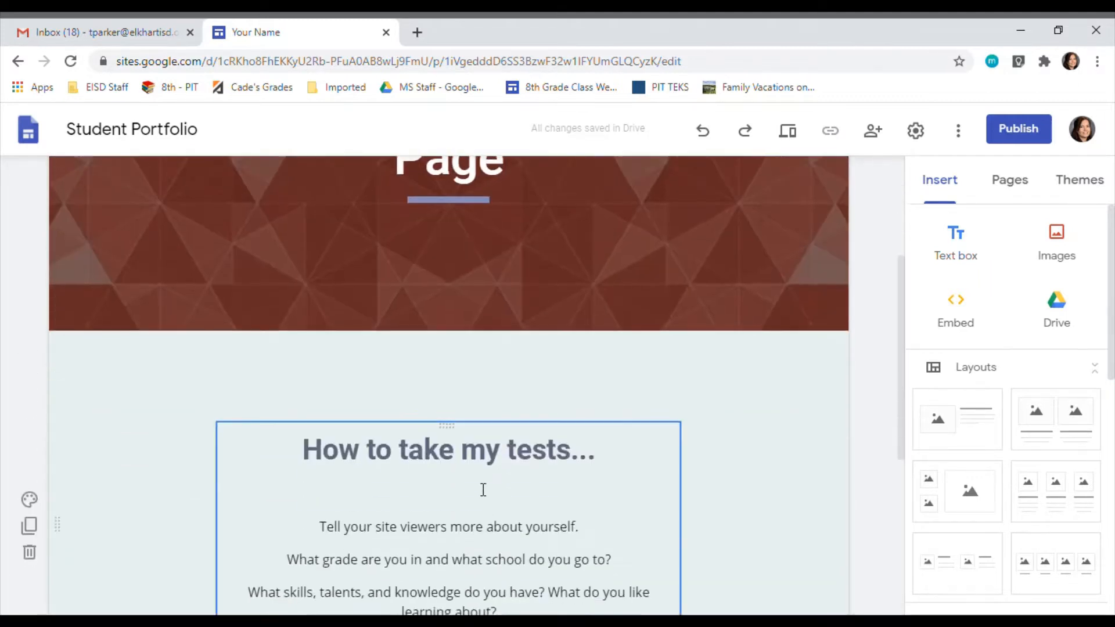
{"action": "left_click", "coordinate": [492, 384]}
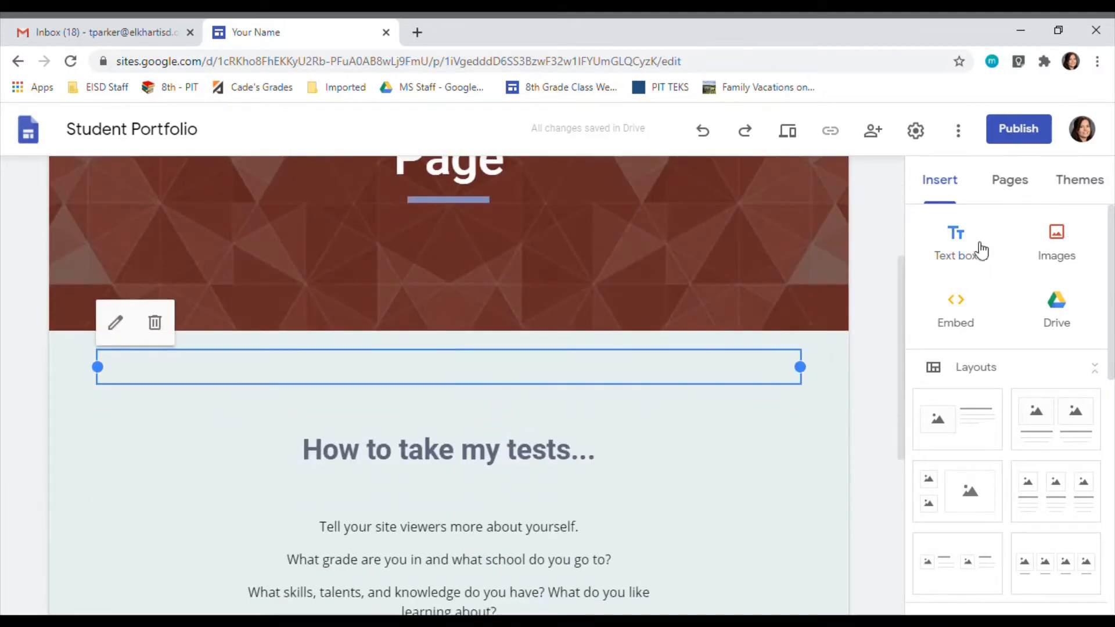
{"action": "left_click", "coordinate": [1068, 250]}
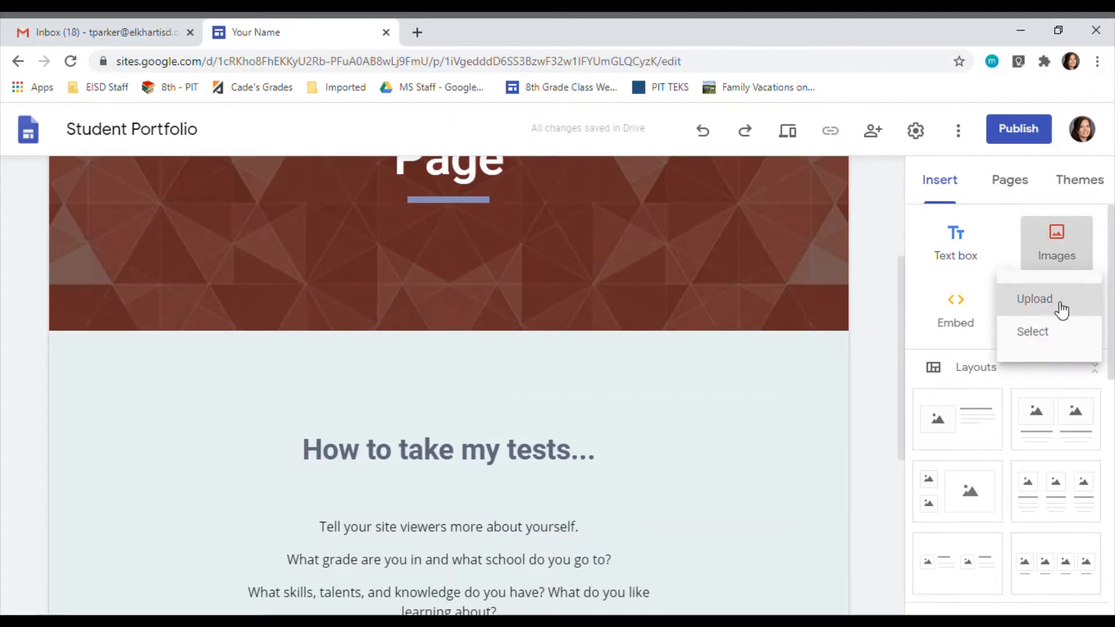
{"action": "left_click", "coordinate": [1037, 334]}
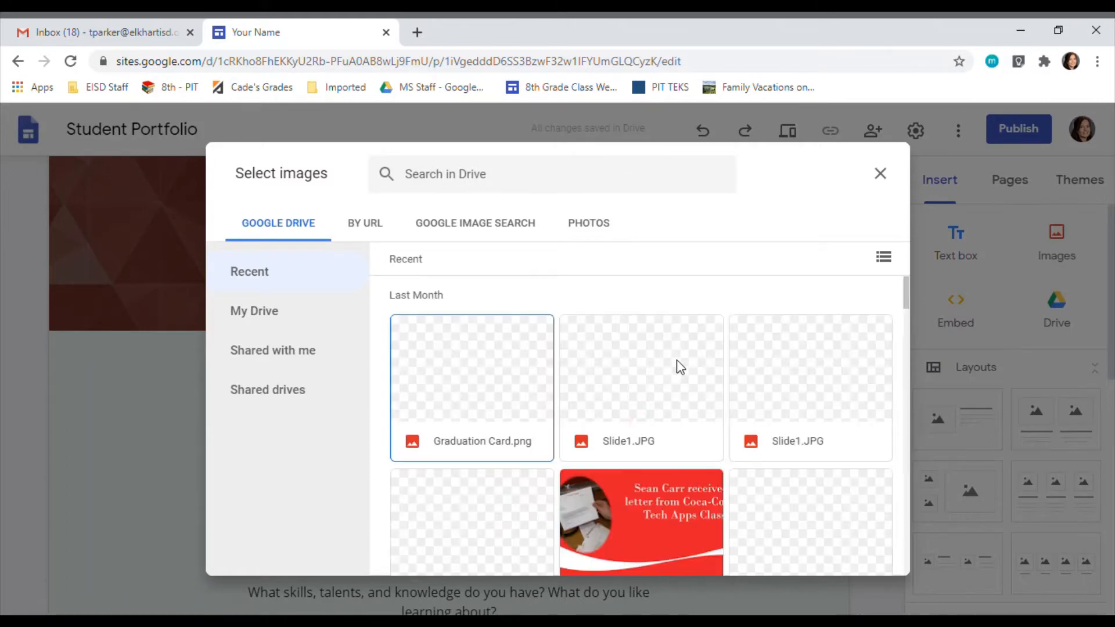
{"action": "scroll", "coordinate": [722, 431], "scroll_direction": "down", "scroll_amount": 3}
{"action": "scroll", "coordinate": [722, 435], "scroll_direction": "down", "scroll_amount": 12}
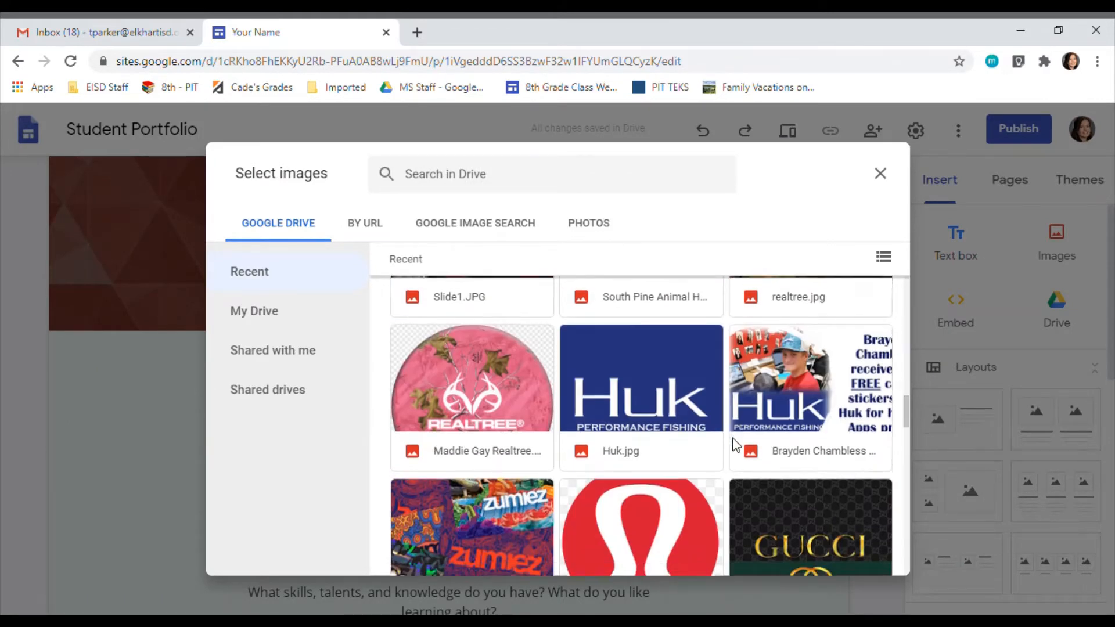
{"action": "scroll", "coordinate": [733, 439], "scroll_direction": "down", "scroll_amount": 2}
{"action": "left_click", "coordinate": [829, 431]}
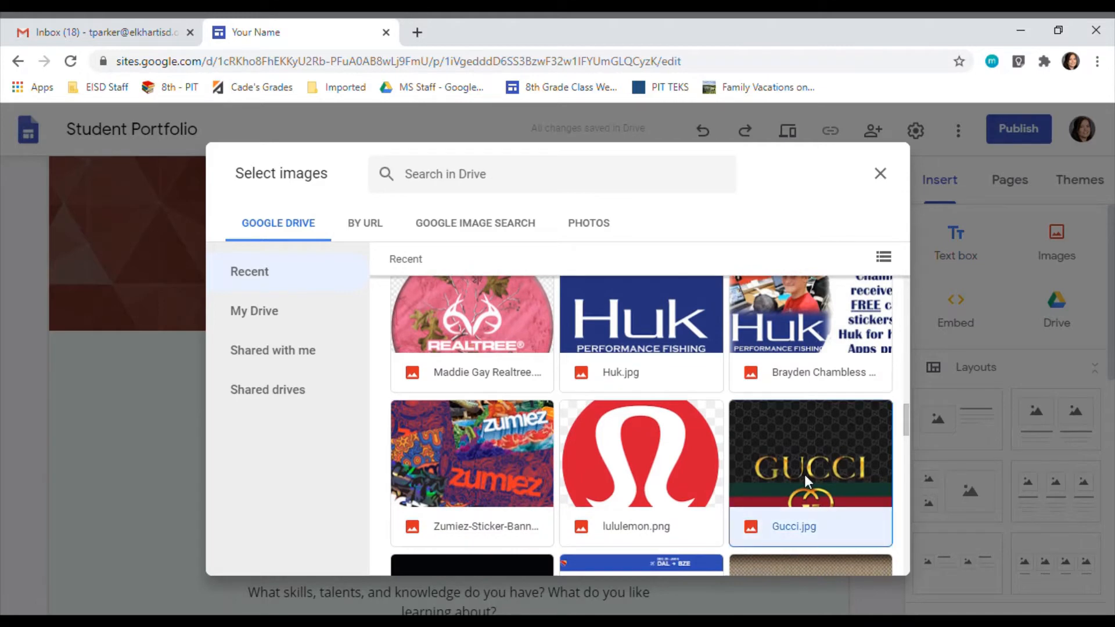
{"action": "left_click", "coordinate": [875, 556]}
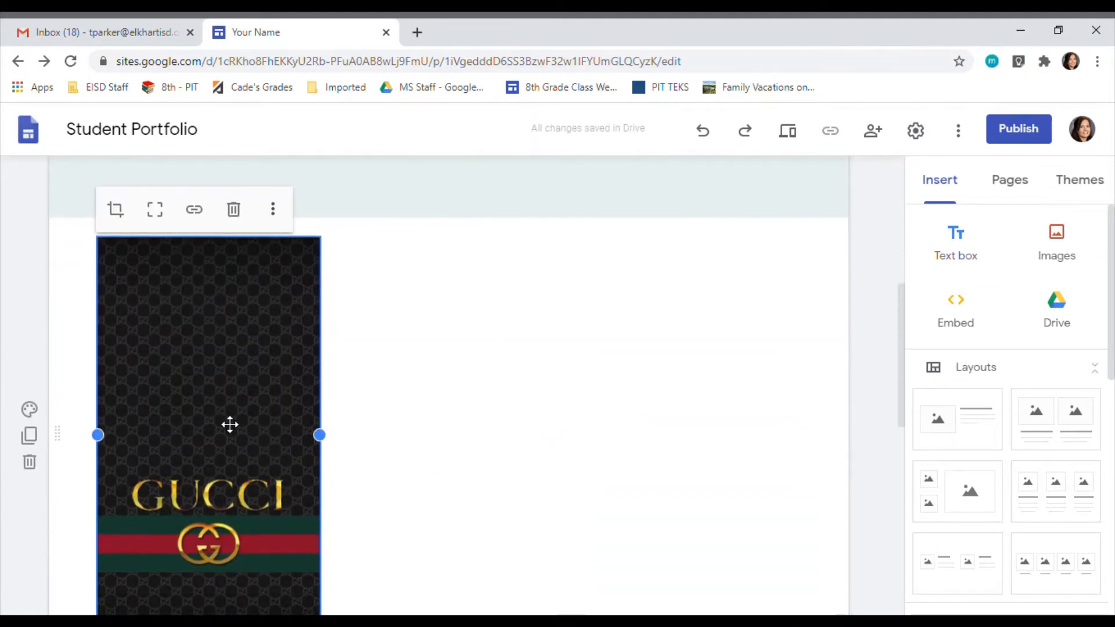
{"action": "left_click_drag", "start_coordinate": [229, 423], "coordinate": [476, 377]}
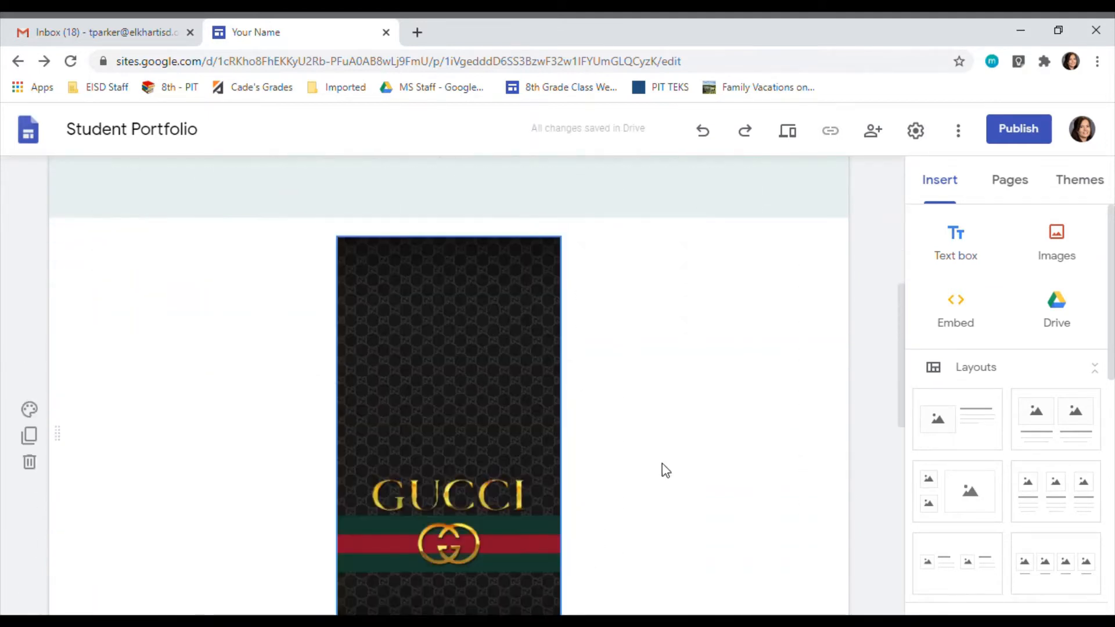
Step: Delete the section containing the Gucci image from the home page
{"action": "scroll", "coordinate": [662, 468], "scroll_direction": "down", "scroll_amount": 5}
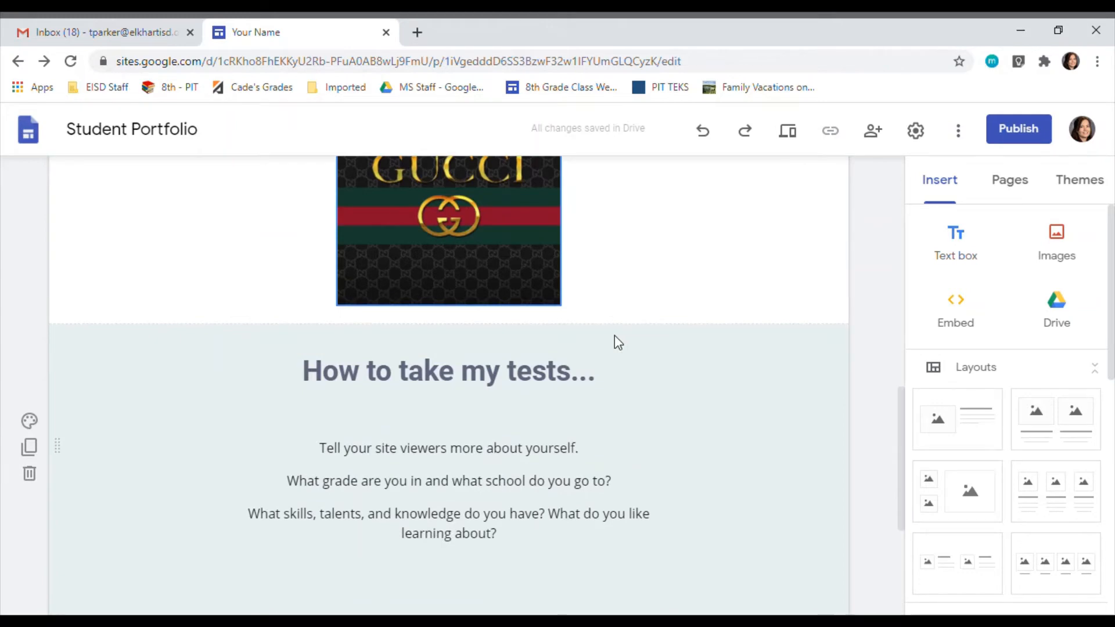
{"action": "scroll", "coordinate": [614, 336], "scroll_direction": "up", "scroll_amount": 6}
{"action": "scroll", "coordinate": [290, 522], "scroll_direction": "down", "scroll_amount": 3}
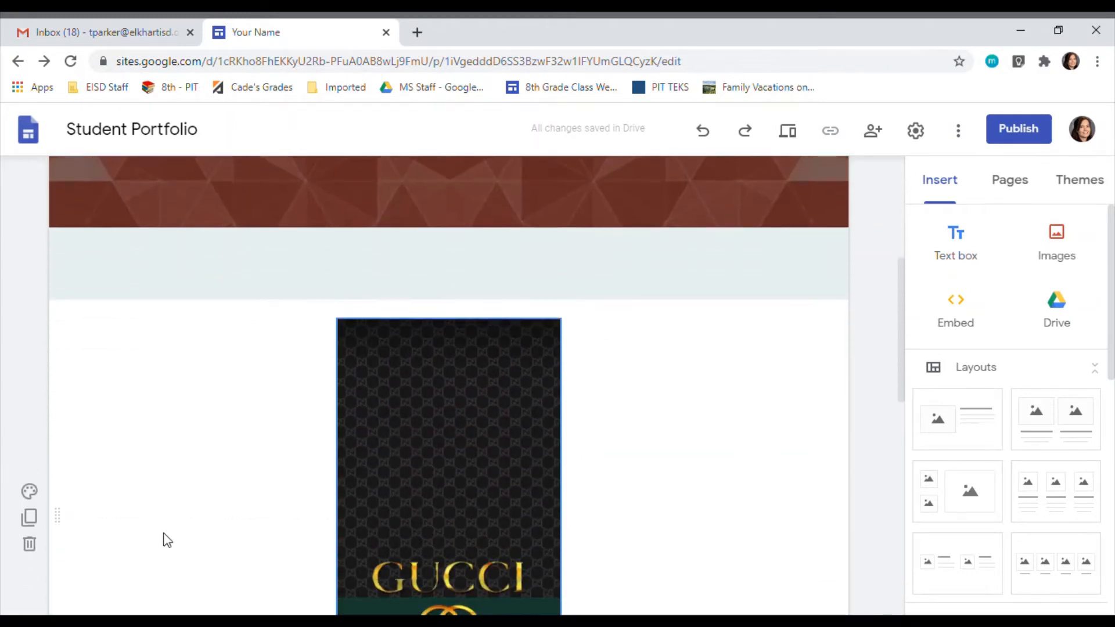
{"action": "left_click", "coordinate": [29, 461]}
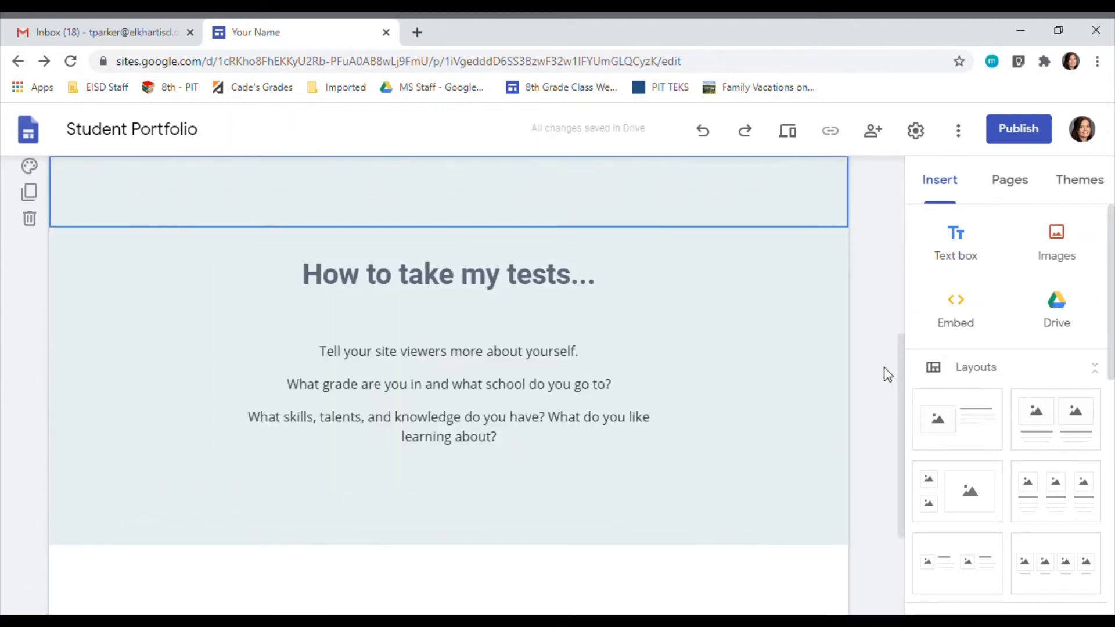
{"action": "scroll", "coordinate": [807, 422], "scroll_direction": "up", "scroll_amount": 3}
{"action": "scroll", "coordinate": [831, 430], "scroll_direction": "up", "scroll_amount": 5}
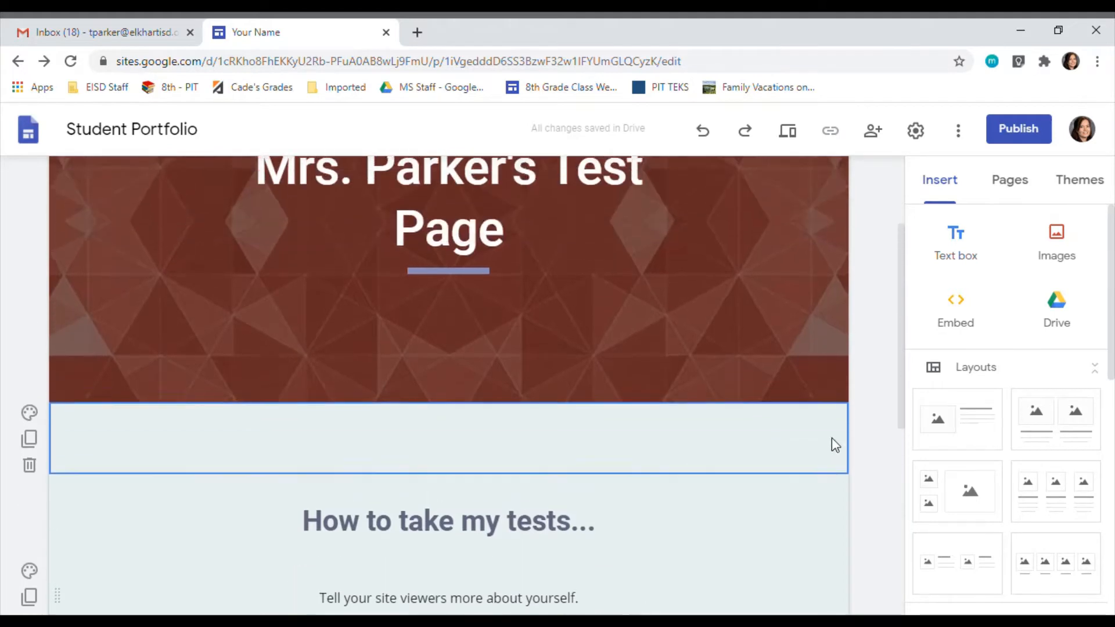
{"action": "mouse_move", "coordinate": [832, 430]}
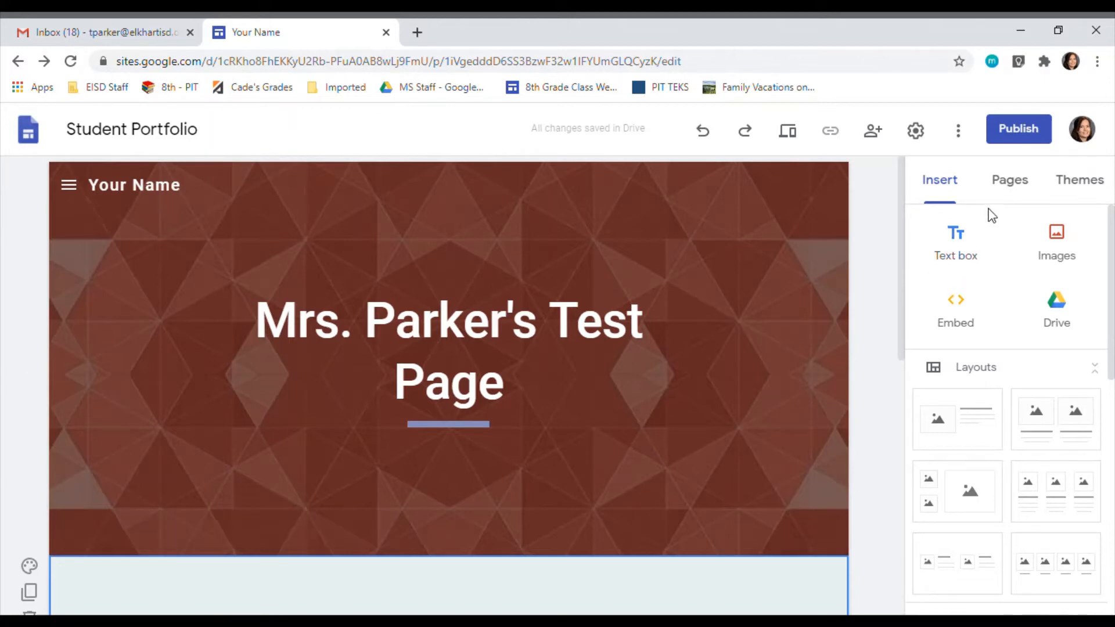
Step: Delete the Classes page along with its Math and Art subpages from the site
{"action": "left_click", "coordinate": [1025, 184]}
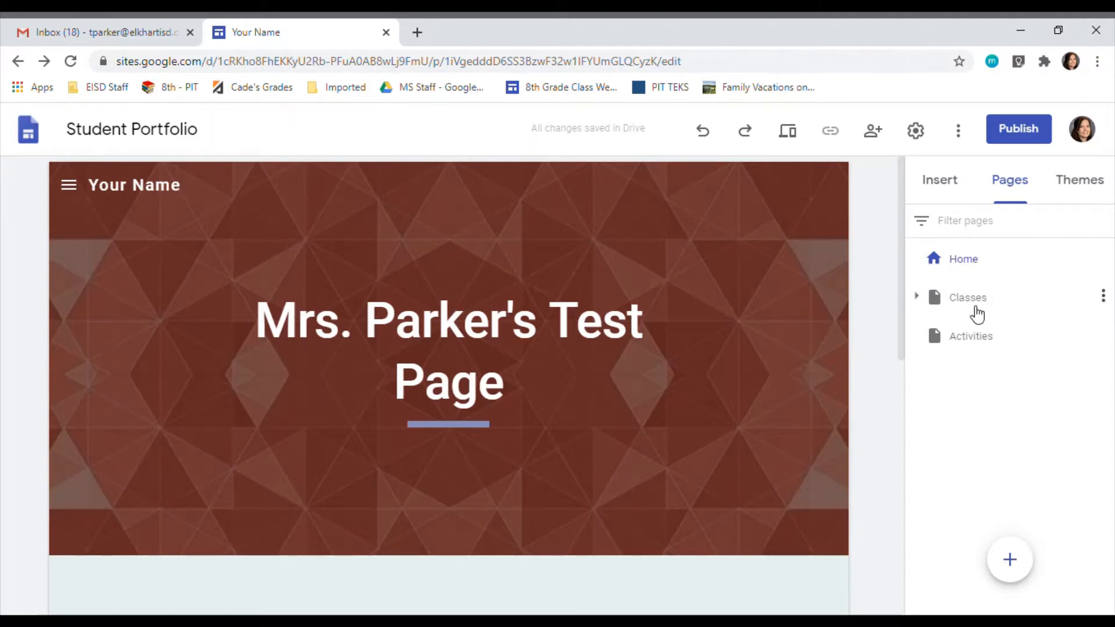
{"action": "left_click", "coordinate": [982, 311]}
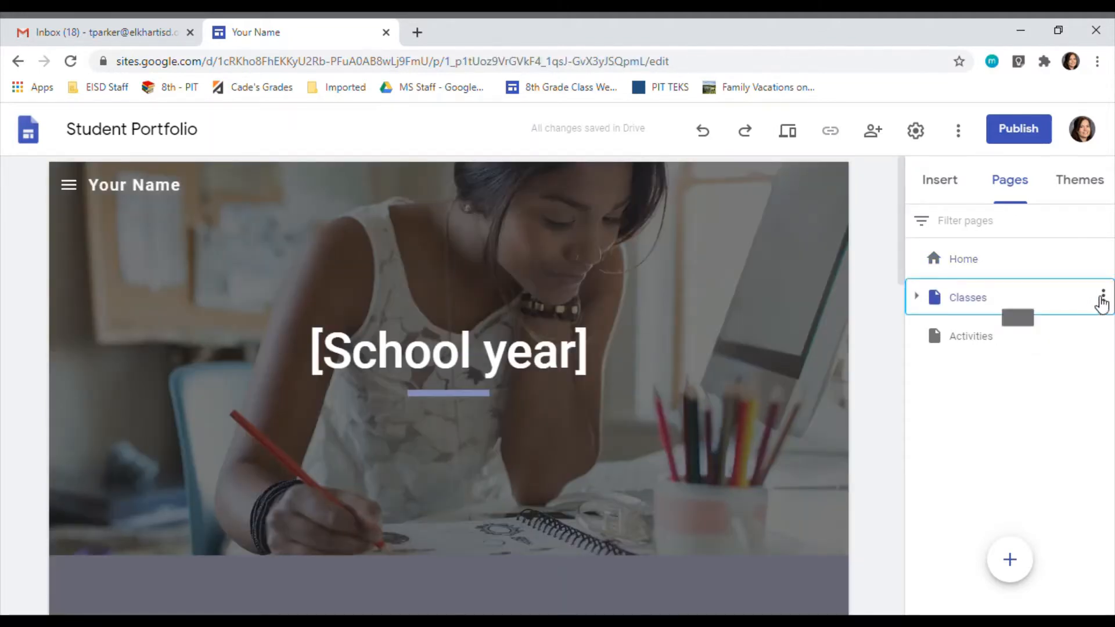
{"action": "left_click", "coordinate": [1102, 297]}
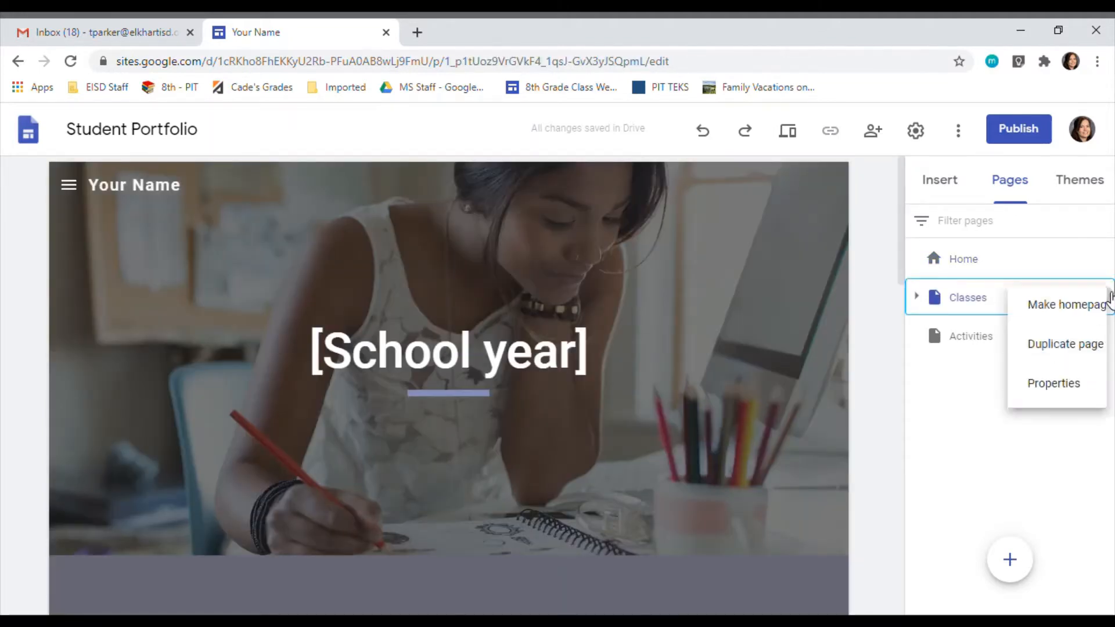
{"action": "left_click", "coordinate": [920, 296]}
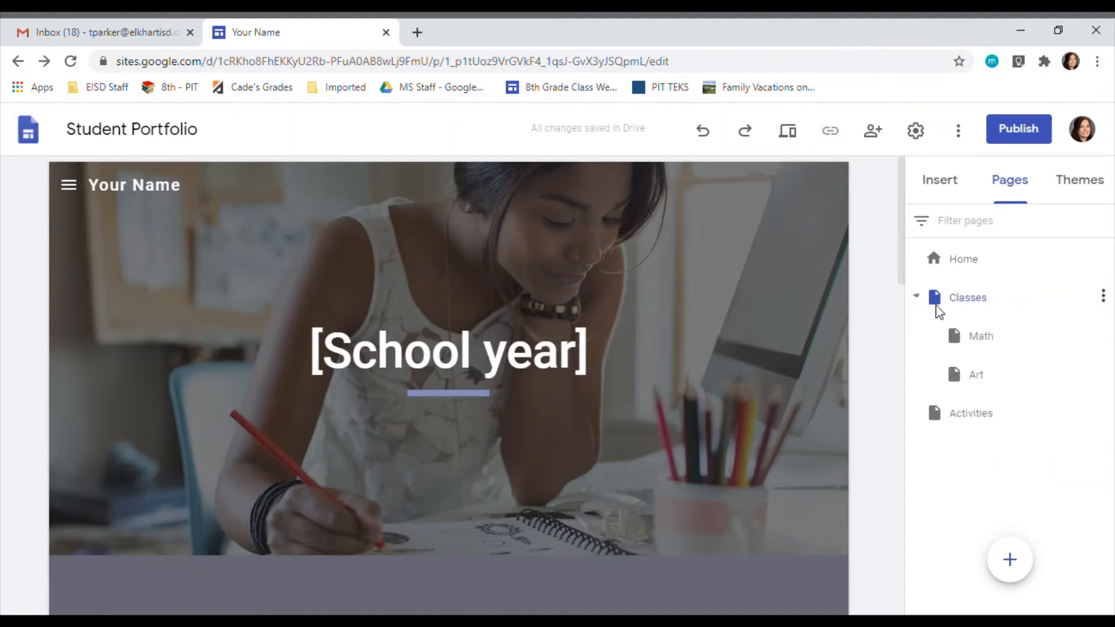
{"action": "left_click", "coordinate": [1103, 335]}
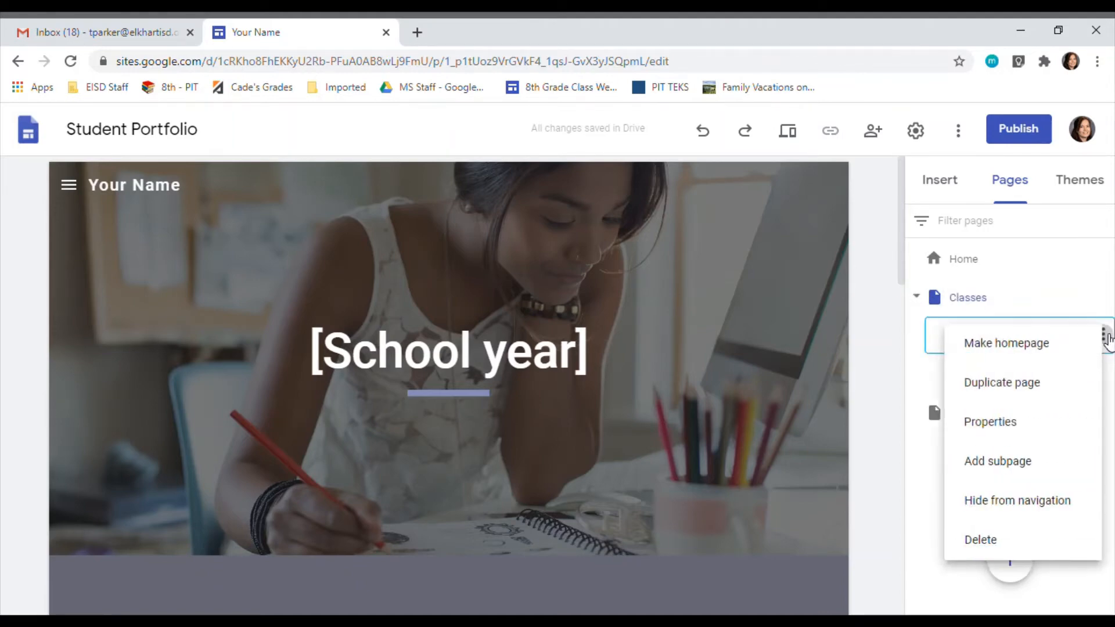
{"action": "left_click", "coordinate": [996, 542]}
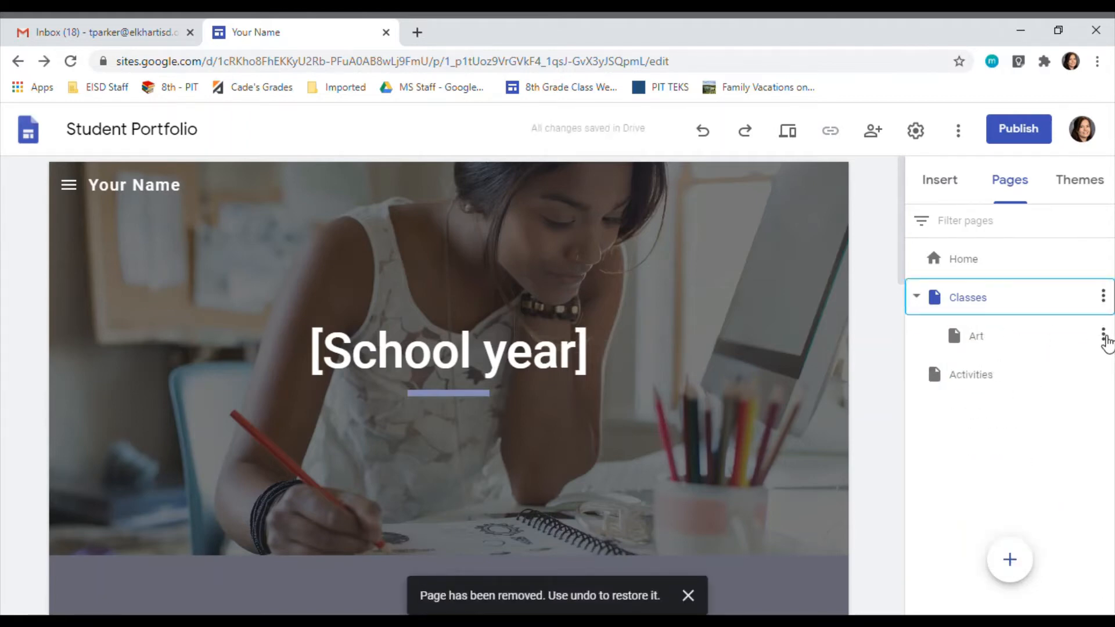
{"action": "left_click", "coordinate": [1103, 335]}
{"action": "left_click", "coordinate": [998, 543]}
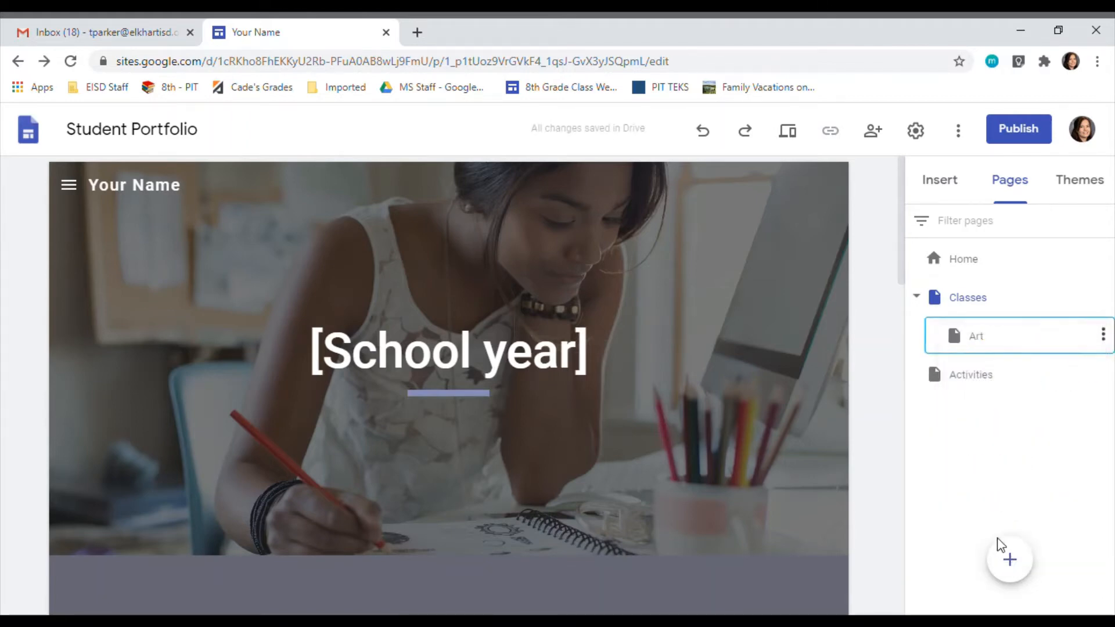
{"action": "left_click", "coordinate": [1103, 298]}
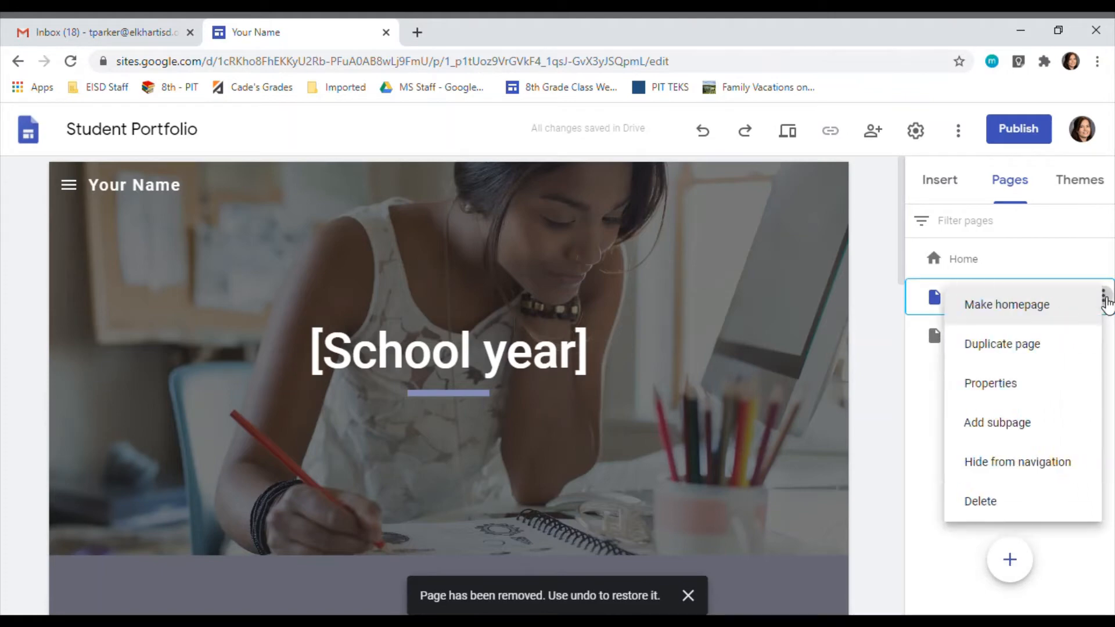
{"action": "left_click", "coordinate": [999, 504]}
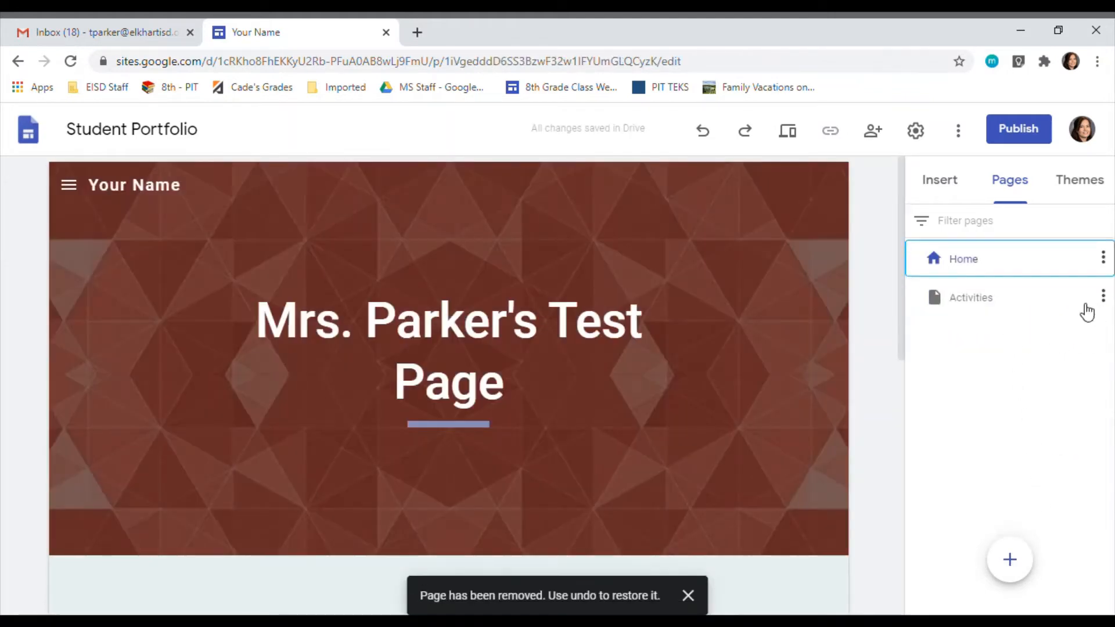
Step: Look over the Activities page and delete it from the site
{"action": "left_click", "coordinate": [1007, 299]}
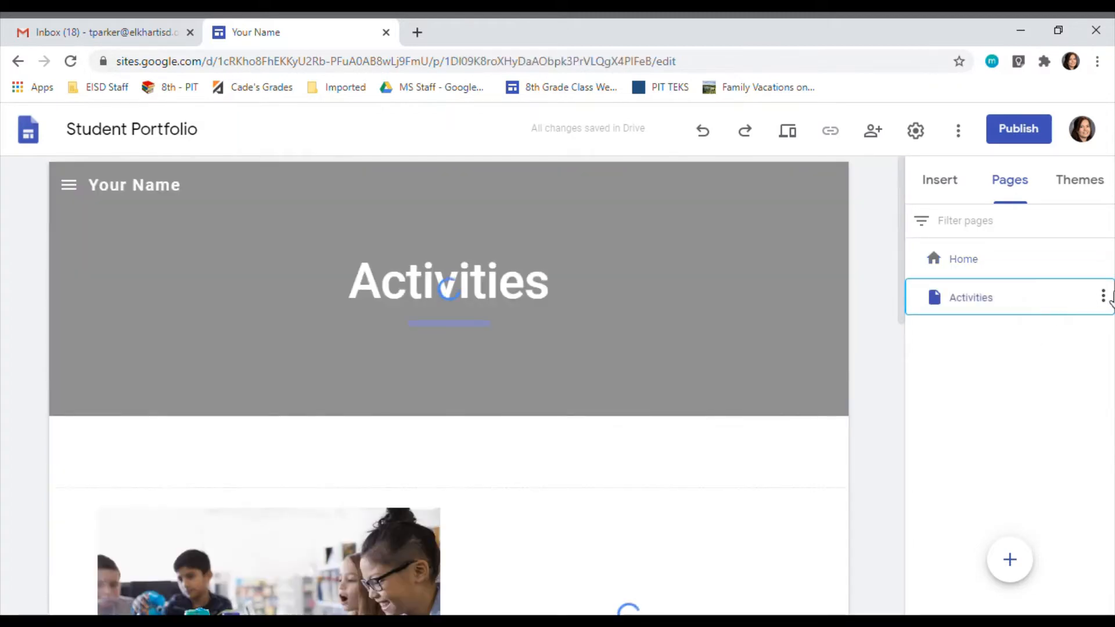
{"action": "scroll", "coordinate": [605, 537], "scroll_direction": "down", "scroll_amount": 10}
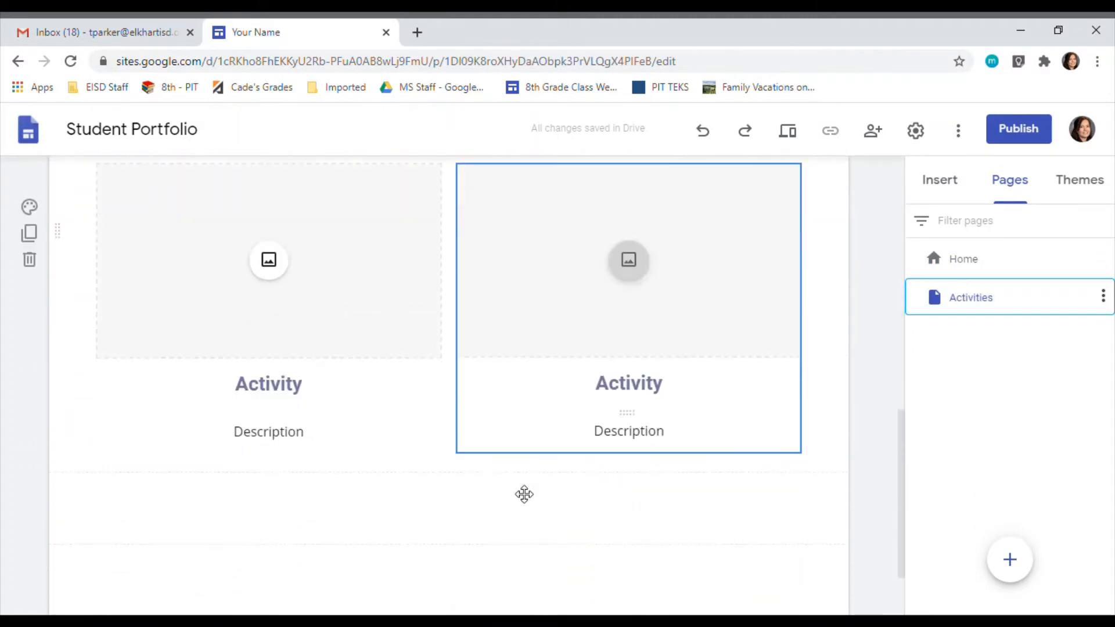
{"action": "scroll", "coordinate": [488, 441], "scroll_direction": "down", "scroll_amount": 2}
{"action": "scroll", "coordinate": [650, 459], "scroll_direction": "up", "scroll_amount": 10}
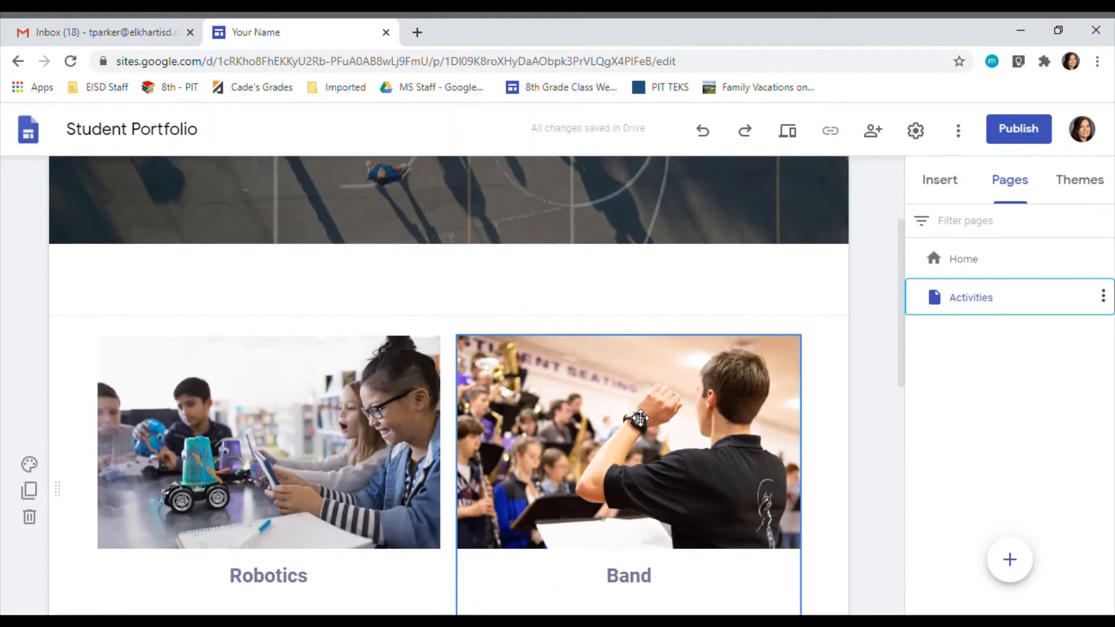
{"action": "scroll", "coordinate": [645, 424], "scroll_direction": "up", "scroll_amount": 3}
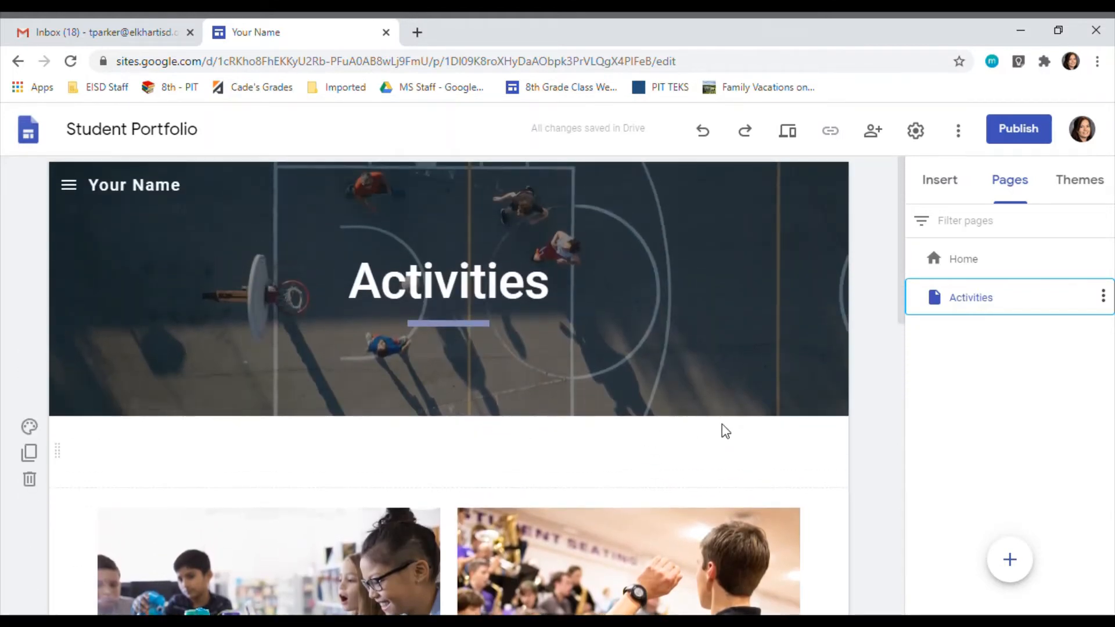
{"action": "left_click", "coordinate": [1104, 296]}
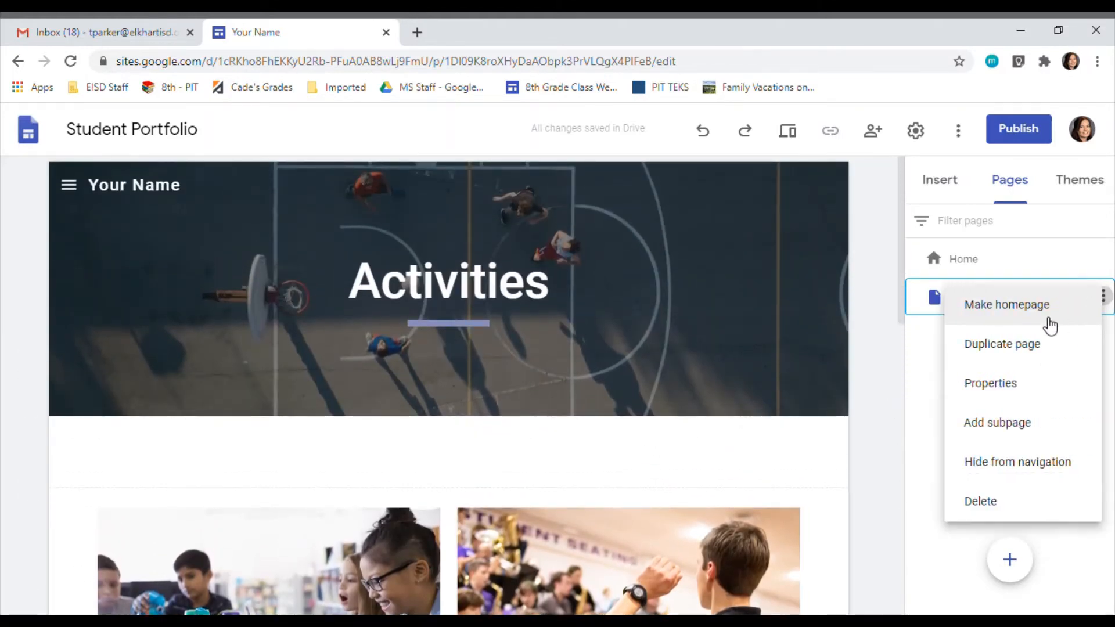
{"action": "left_click", "coordinate": [987, 513]}
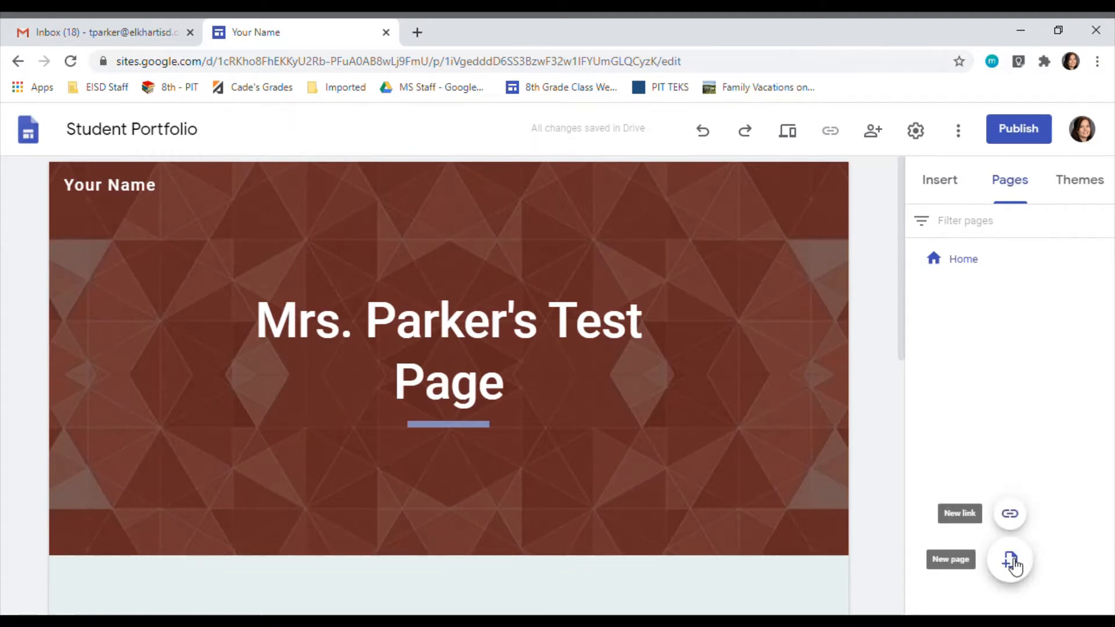
Step: Add a new page named "Test 1" to the site
{"action": "left_click", "coordinate": [1012, 560]}
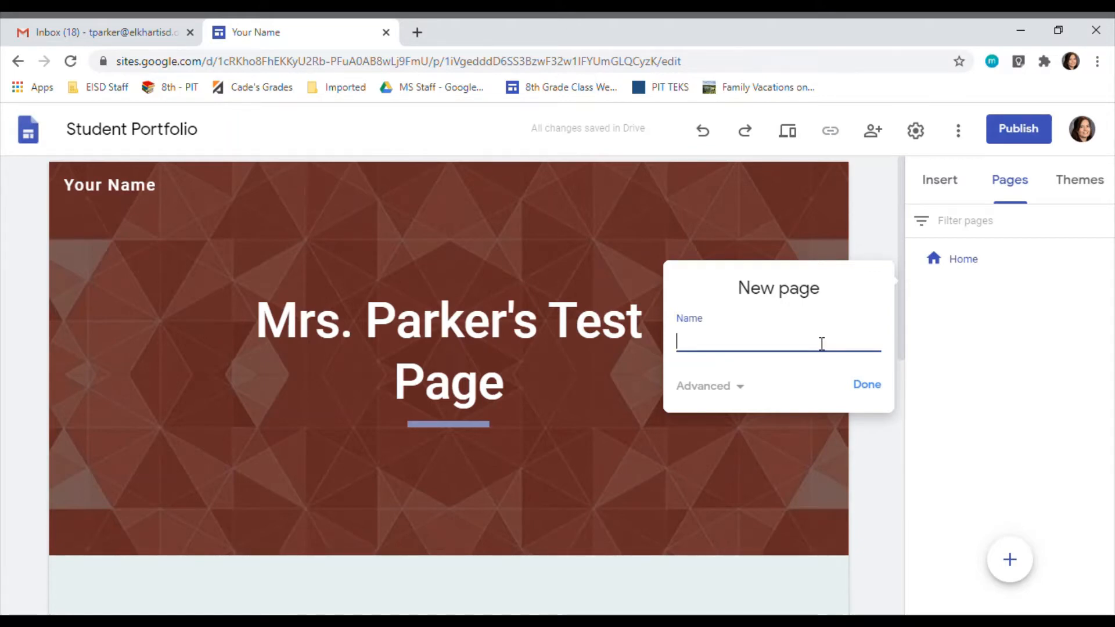
{"action": "type", "text": "est 1"}
{"action": "left_click", "coordinate": [873, 390]}
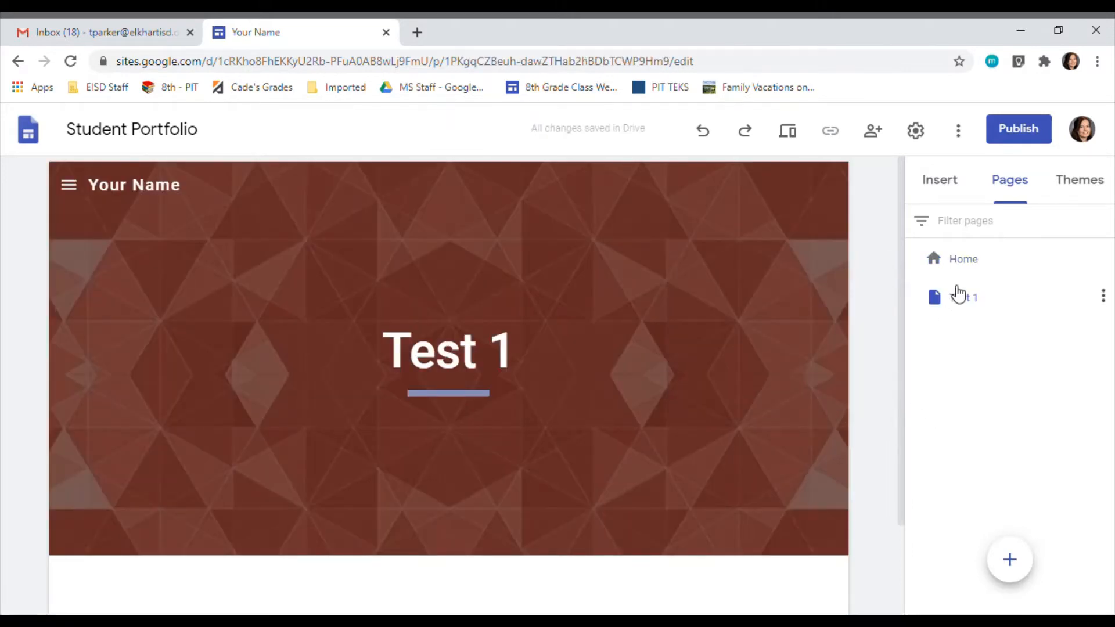
Step: Change the Test 1 page's header image to the blue geometric triangle pattern from the image gallery
{"action": "left_click", "coordinate": [961, 257]}
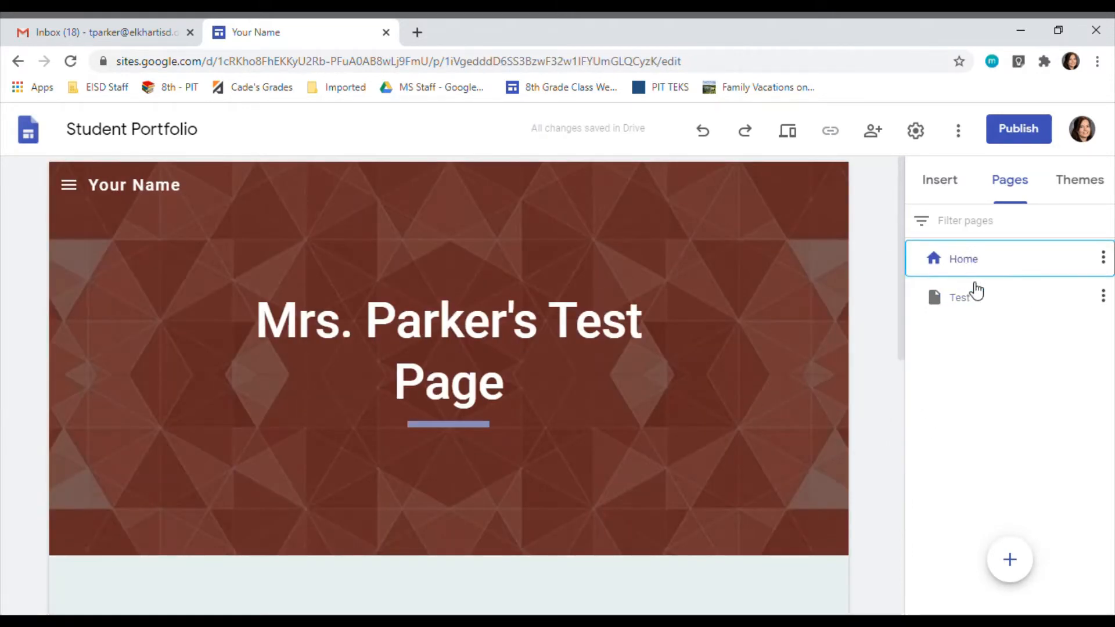
{"action": "left_click", "coordinate": [968, 299]}
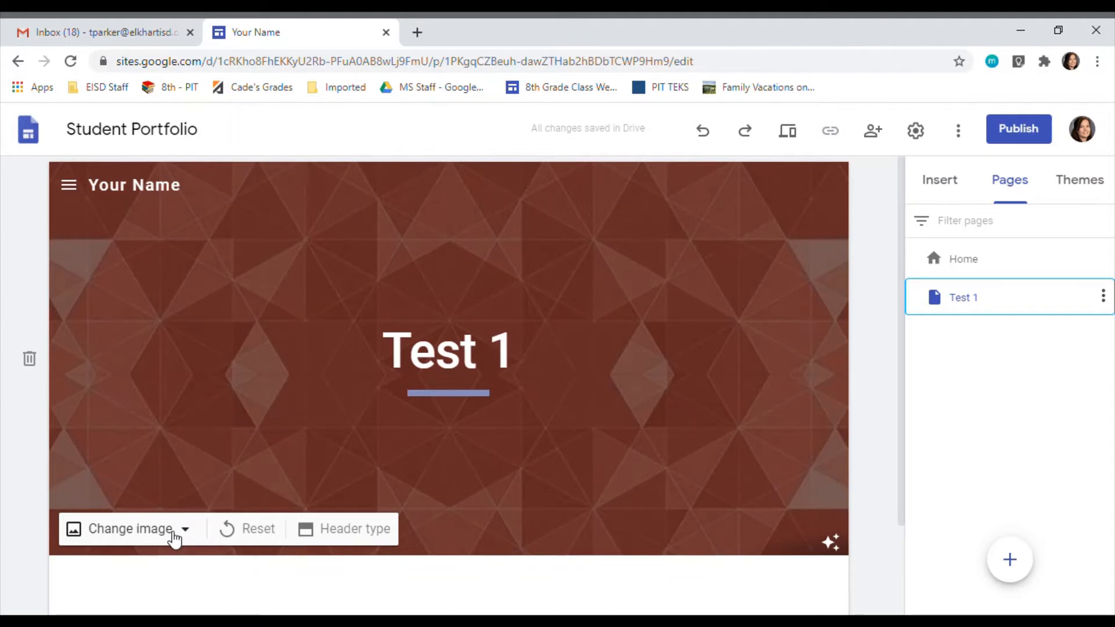
{"action": "left_click", "coordinate": [174, 530]}
{"action": "scroll", "coordinate": [175, 537], "scroll_direction": "down", "scroll_amount": 2}
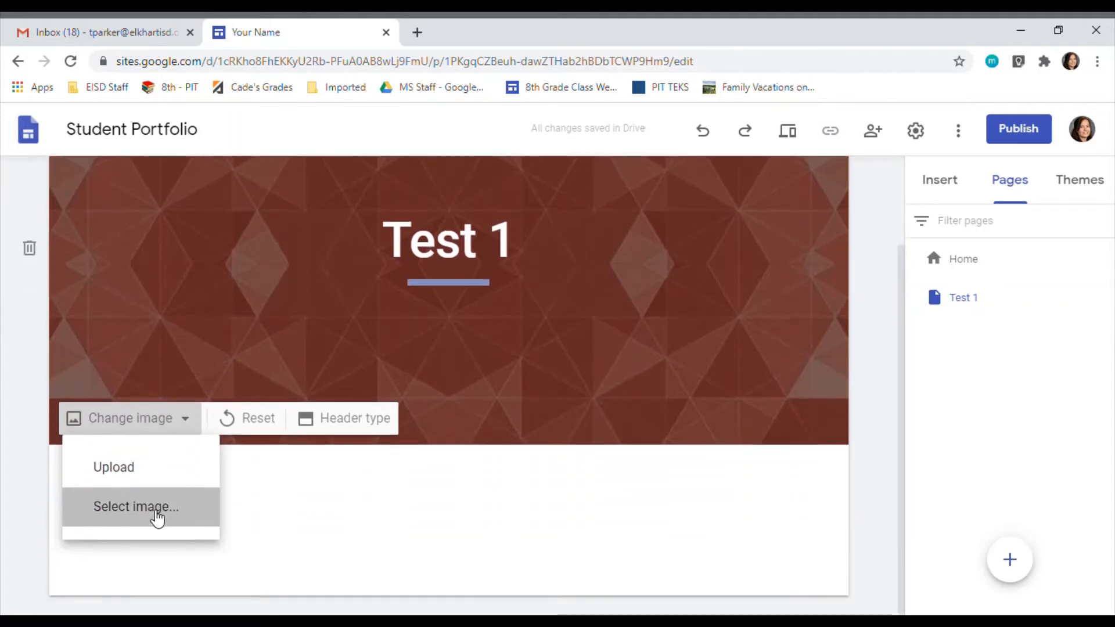
{"action": "left_click", "coordinate": [157, 511]}
{"action": "scroll", "coordinate": [758, 411], "scroll_direction": "down", "scroll_amount": 5}
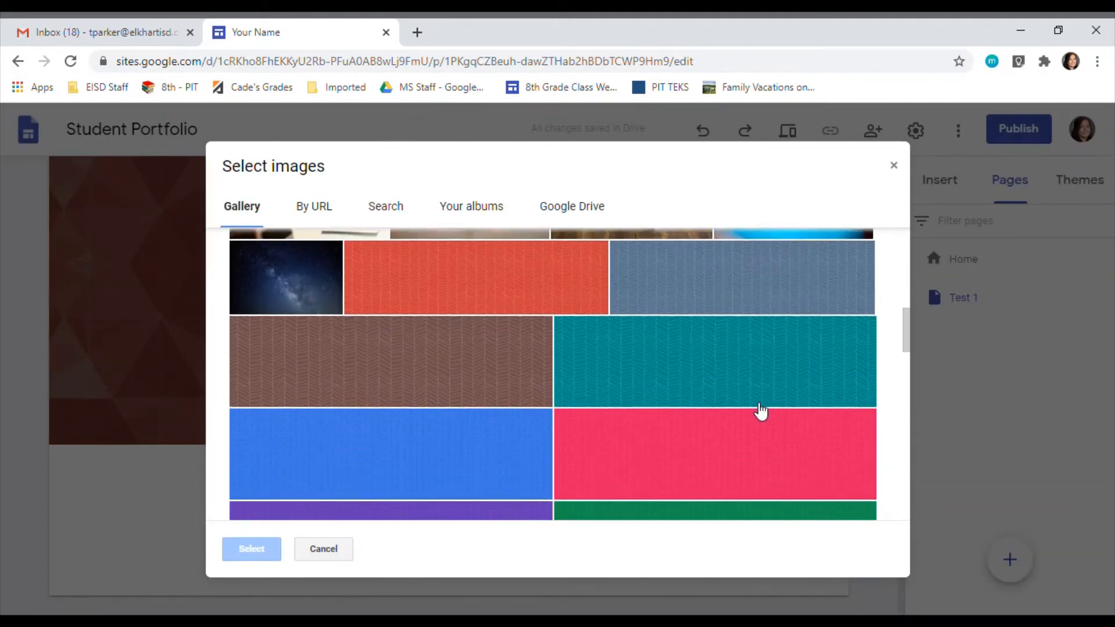
{"action": "scroll", "coordinate": [759, 410], "scroll_direction": "down", "scroll_amount": 6}
{"action": "scroll", "coordinate": [761, 411], "scroll_direction": "down", "scroll_amount": 4}
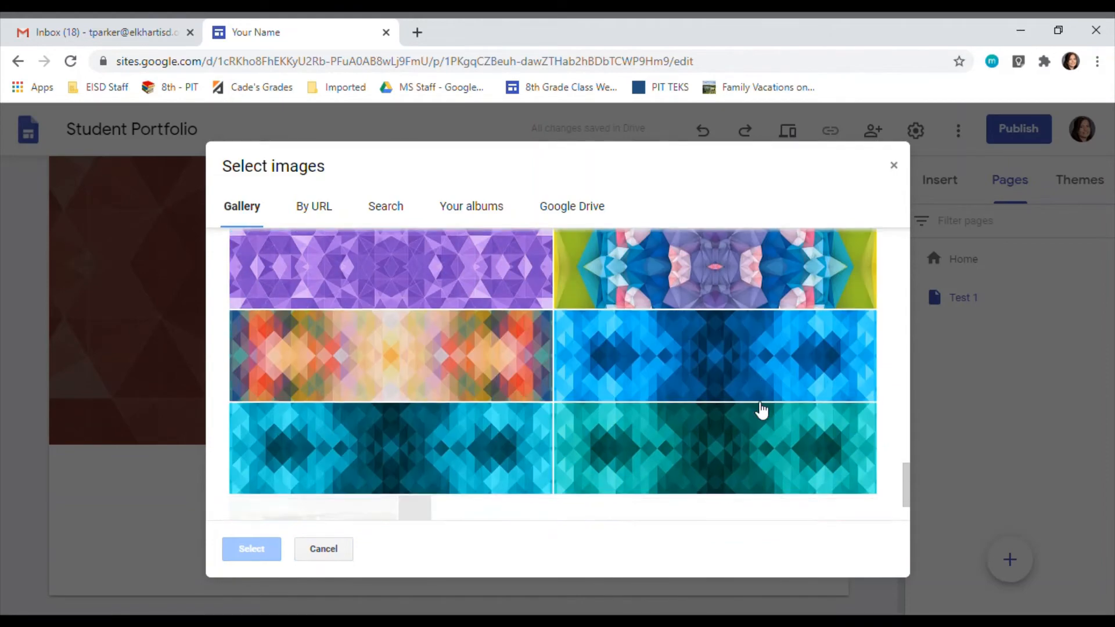
{"action": "scroll", "coordinate": [761, 410], "scroll_direction": "up", "scroll_amount": 3}
{"action": "left_click", "coordinate": [451, 329]}
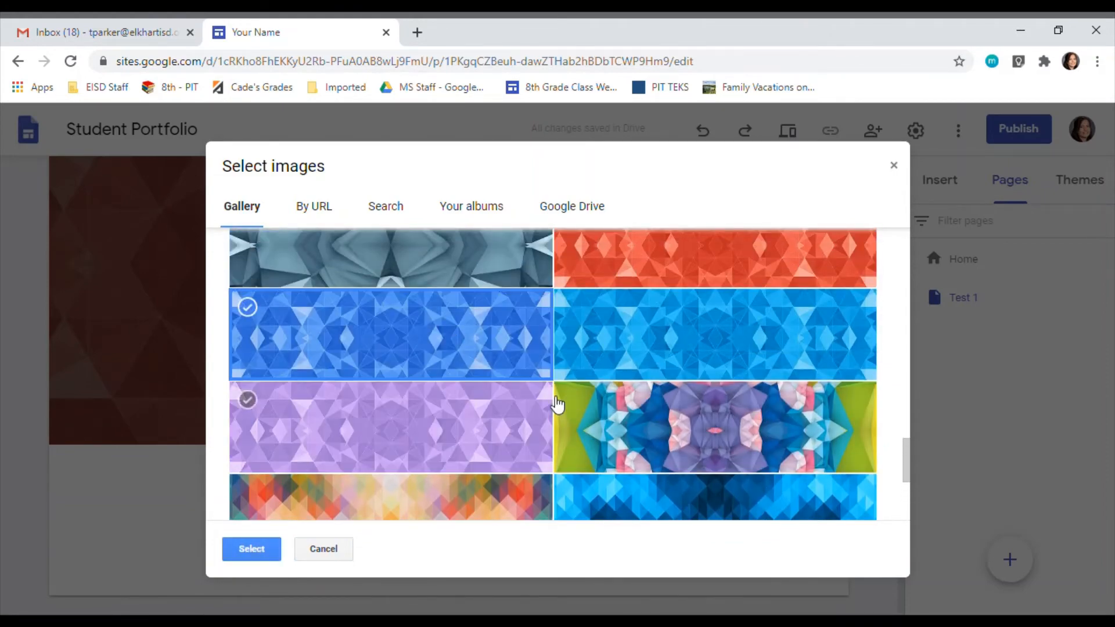
{"action": "left_click", "coordinate": [251, 548]}
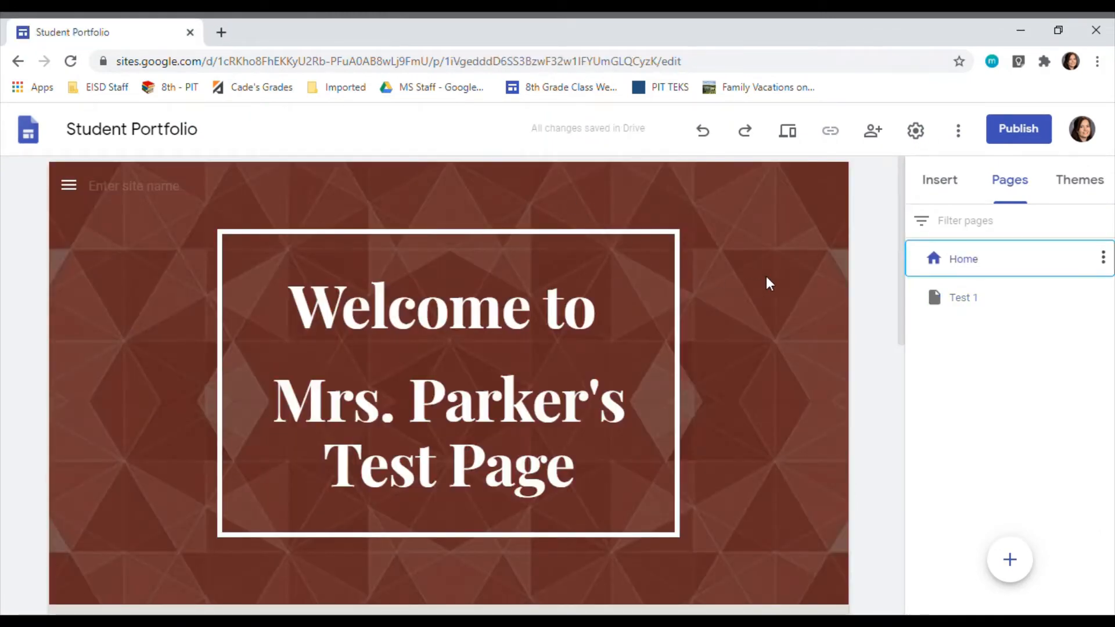
Step: Look over the home page's welcome header and its instructions on how to take the tests
{"action": "mouse_move", "coordinate": [640, 375]}
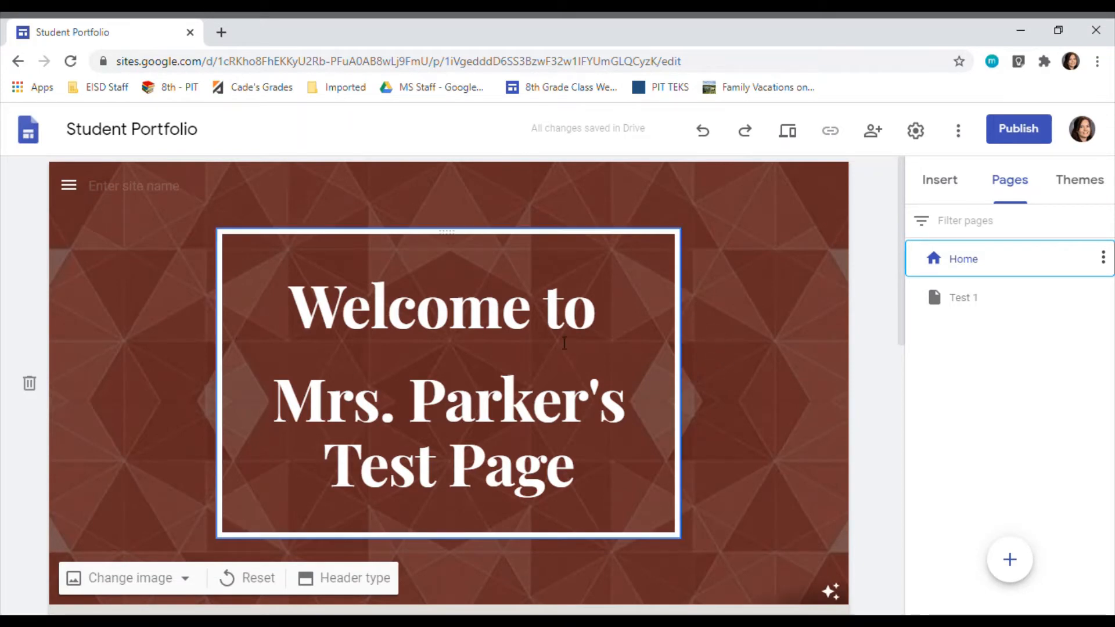
{"action": "scroll", "coordinate": [472, 354], "scroll_direction": "down", "scroll_amount": 7}
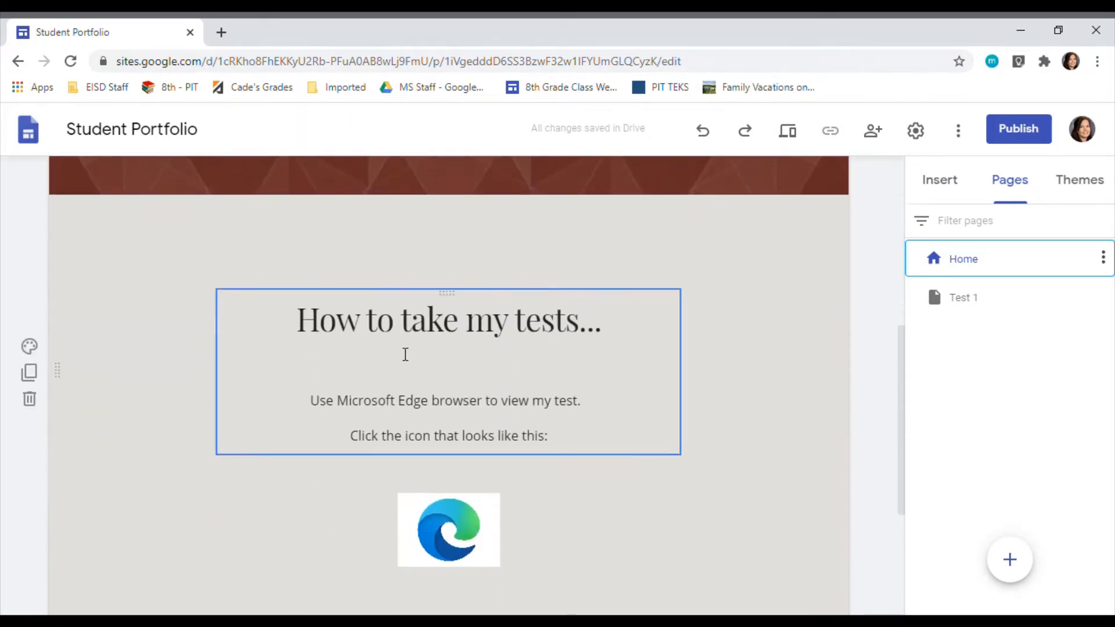
{"action": "scroll", "coordinate": [429, 415], "scroll_direction": "down", "scroll_amount": 4}
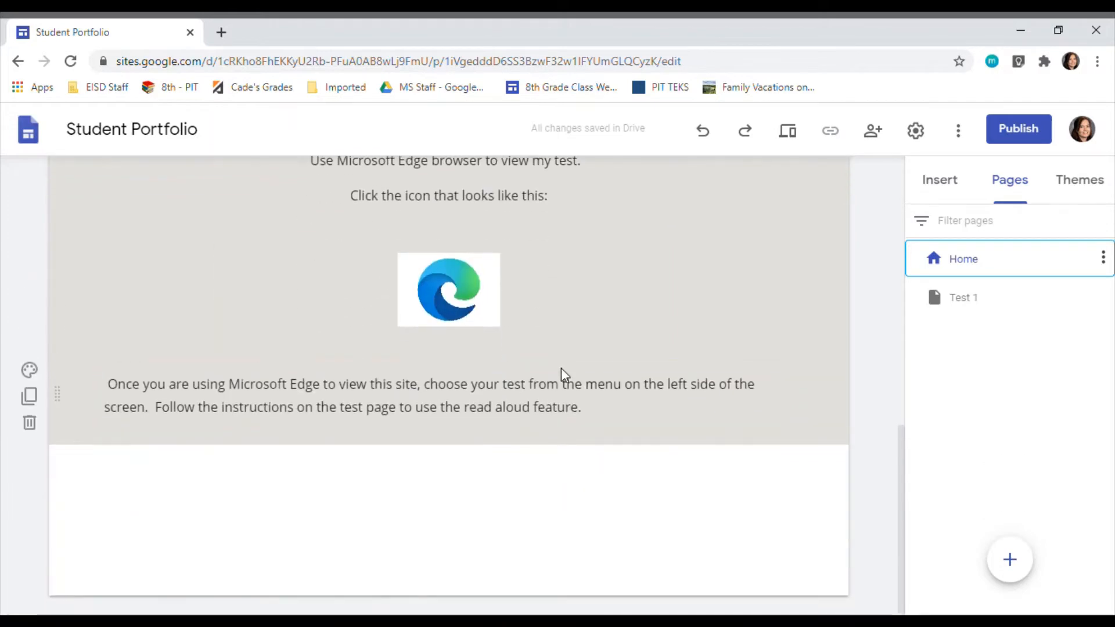
{"action": "scroll", "coordinate": [565, 419], "scroll_direction": "up", "scroll_amount": 10}
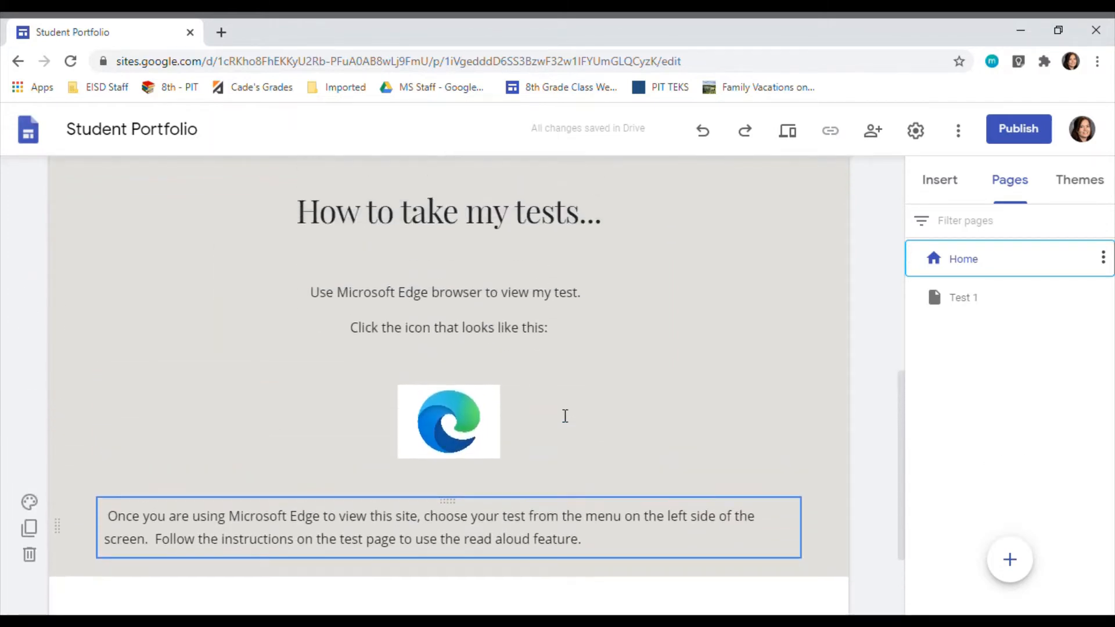
{"action": "scroll", "coordinate": [563, 383], "scroll_direction": "down", "scroll_amount": 5}
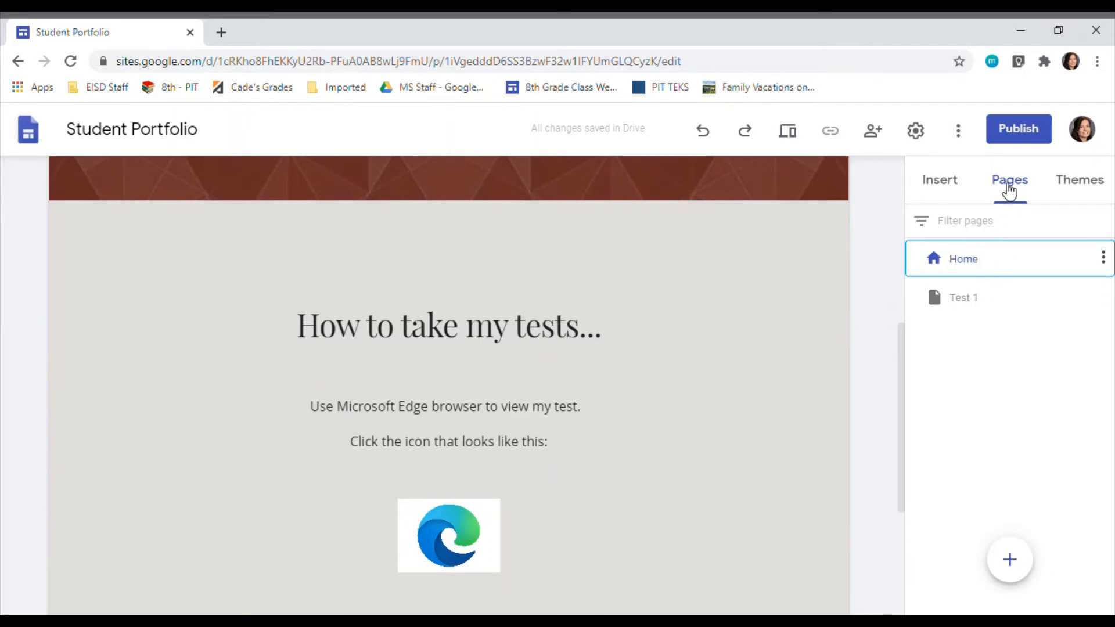
Step: Open the Test 1 page and browse Google Drive to the 2020-21 folder for a file to insert
{"action": "left_click", "coordinate": [1008, 189]}
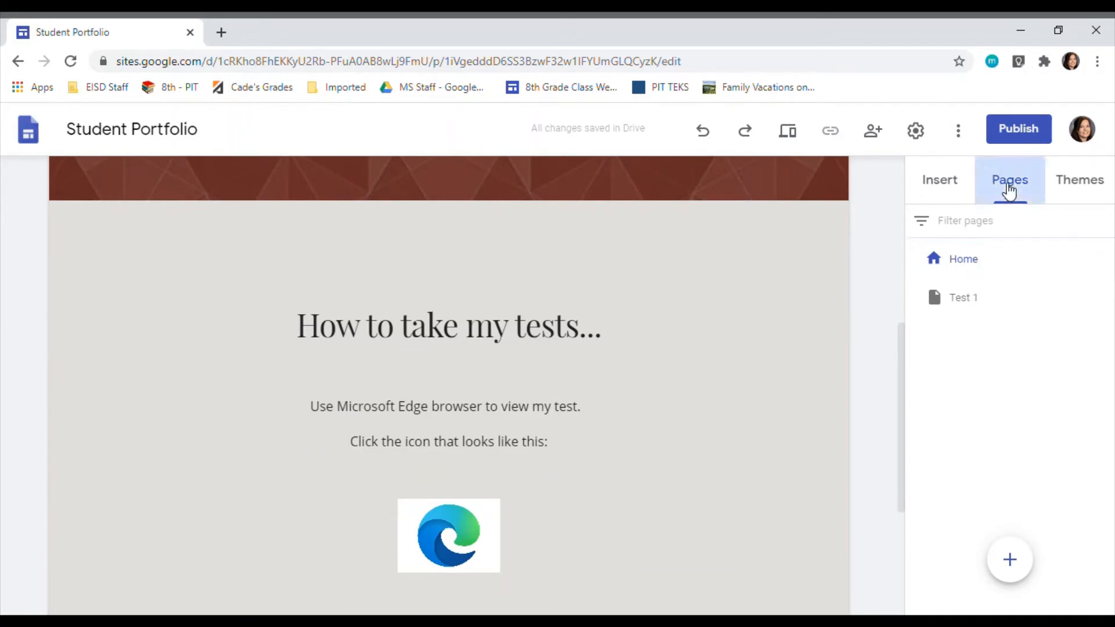
{"action": "left_click", "coordinate": [961, 301]}
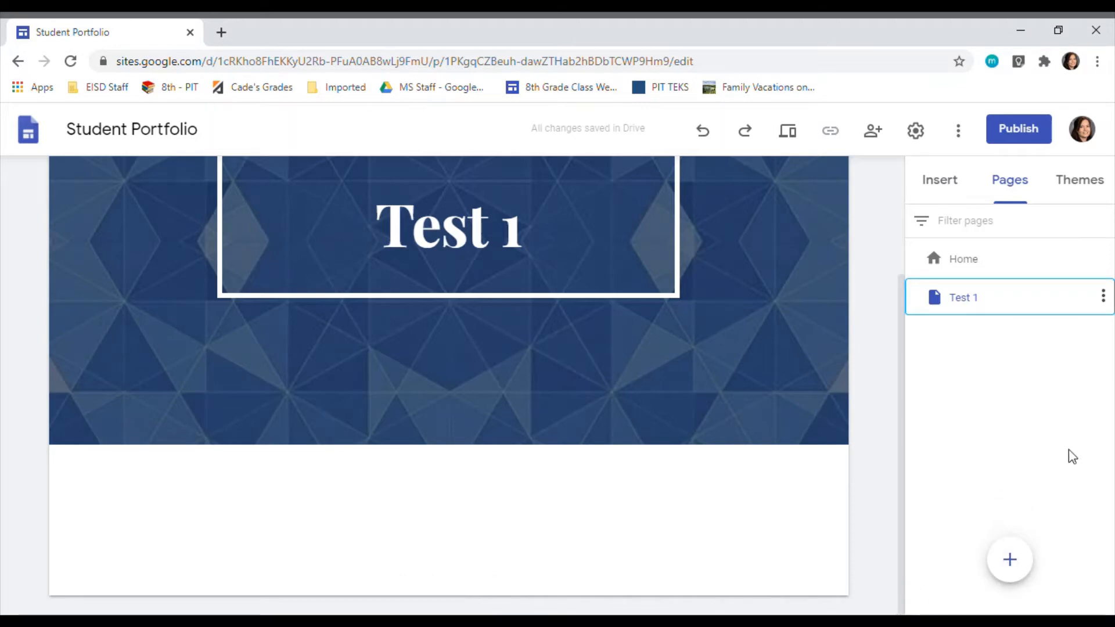
{"action": "left_click", "coordinate": [945, 187]}
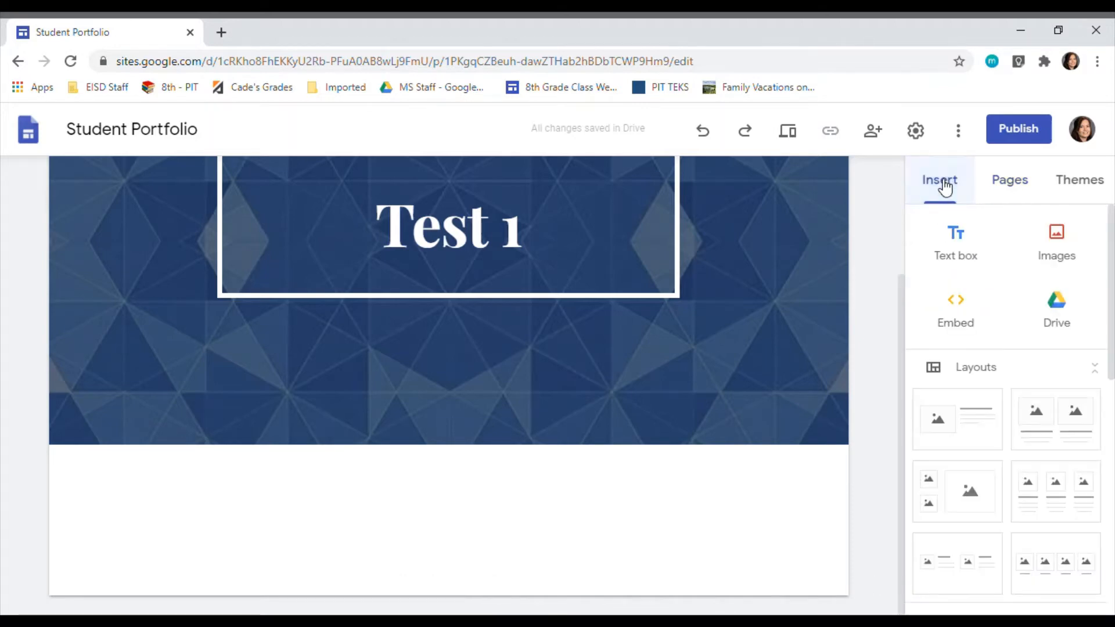
{"action": "left_click", "coordinate": [1067, 312]}
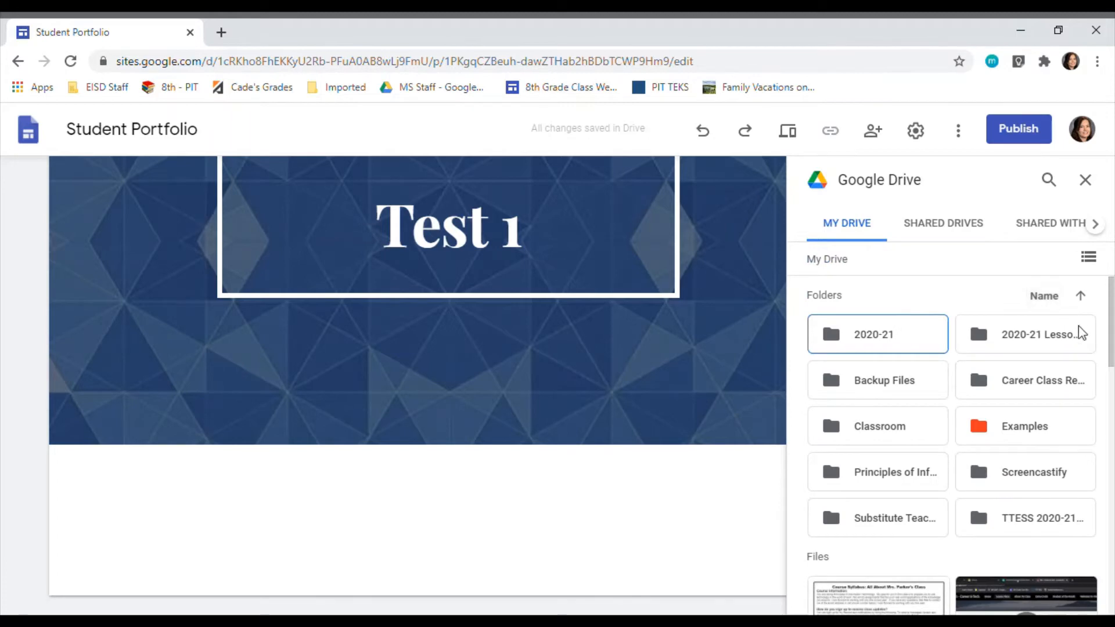
{"action": "double_click", "coordinate": [892, 336]}
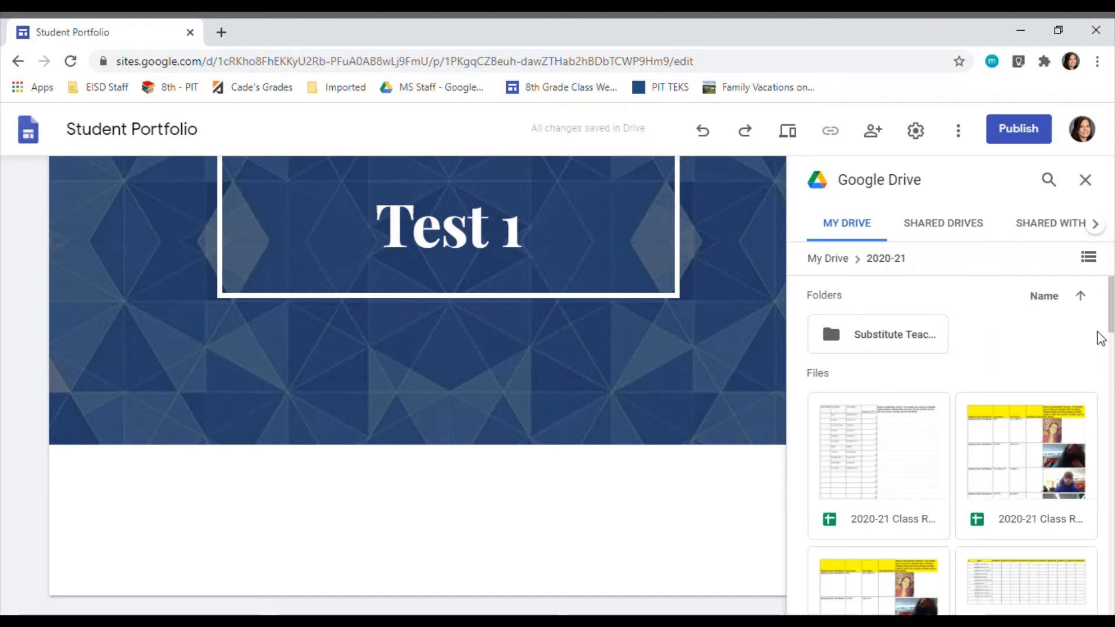
{"action": "left_click", "coordinate": [913, 342]}
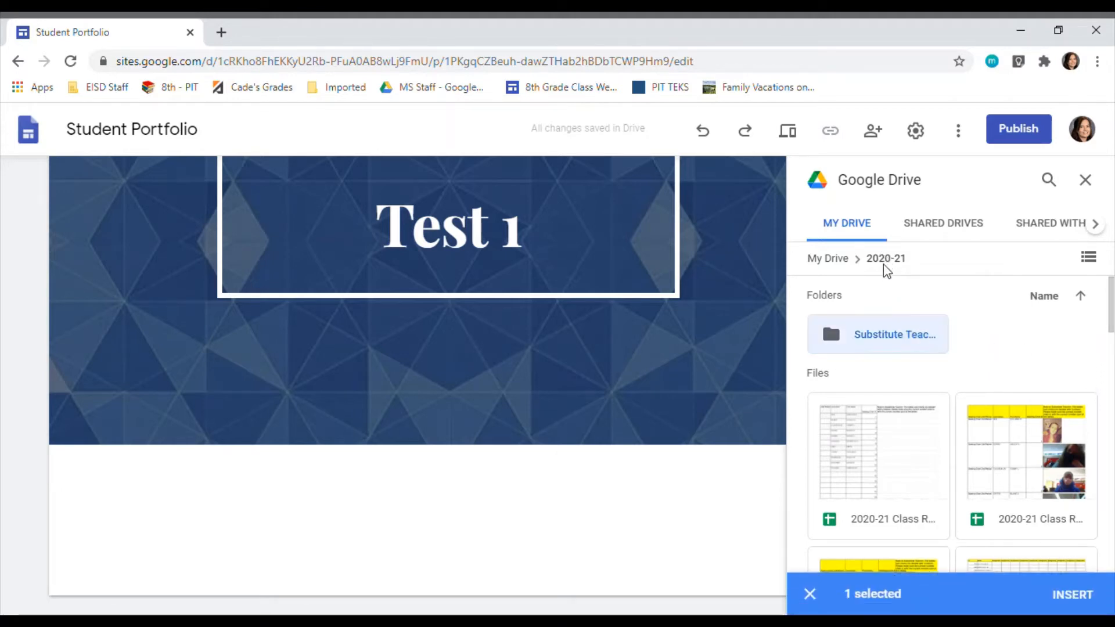
{"action": "left_click", "coordinate": [827, 342]}
{"action": "double_click", "coordinate": [827, 342]}
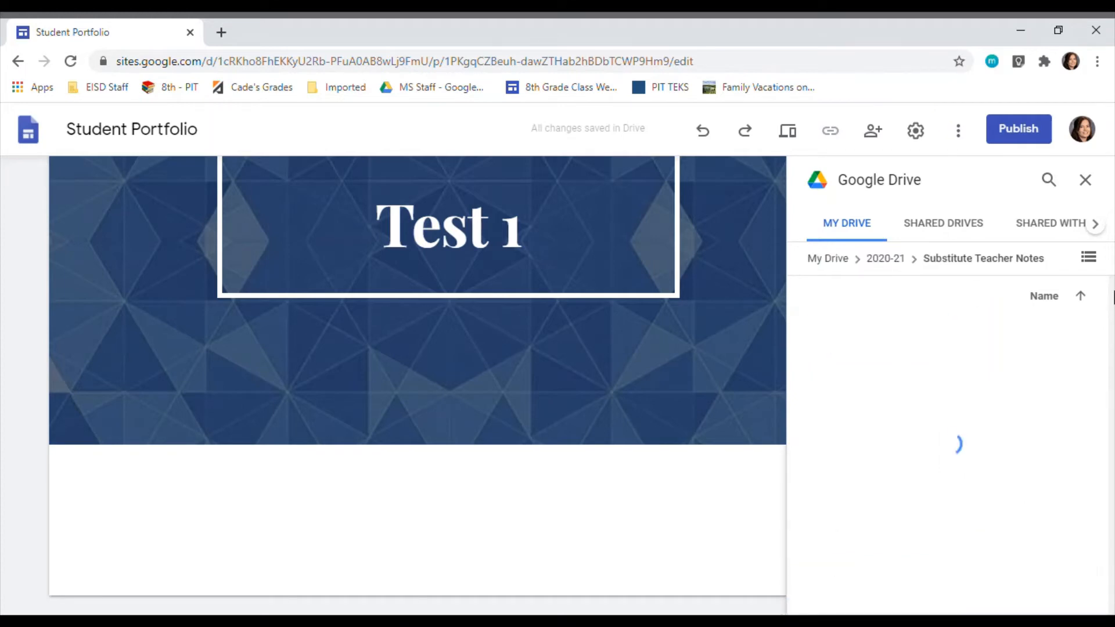
{"action": "left_click", "coordinate": [1083, 296]}
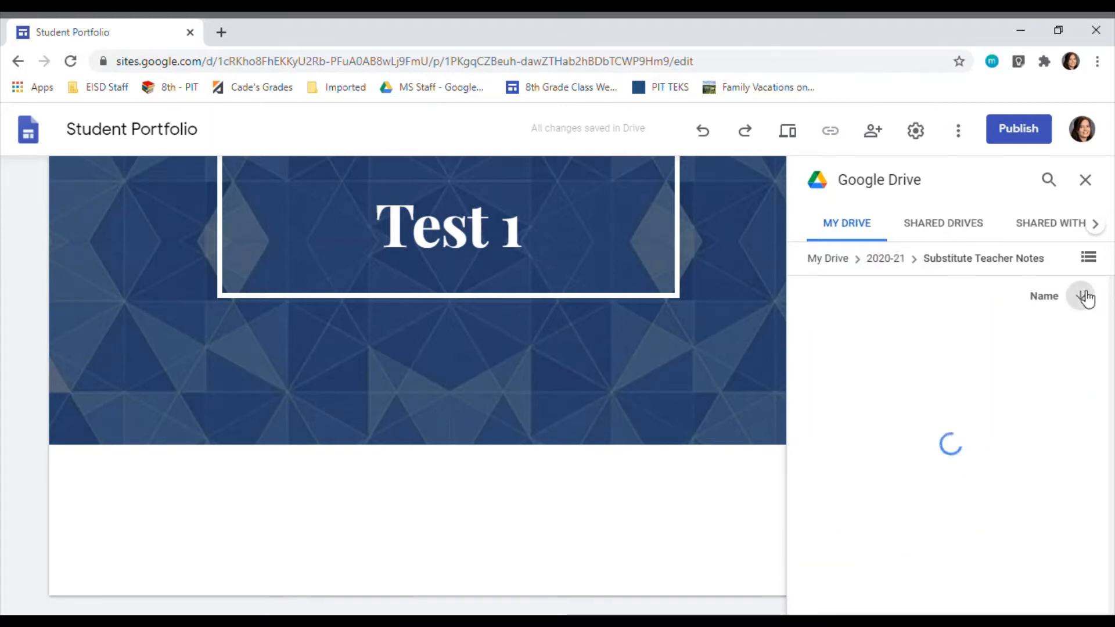
{"action": "left_click", "coordinate": [1082, 297]}
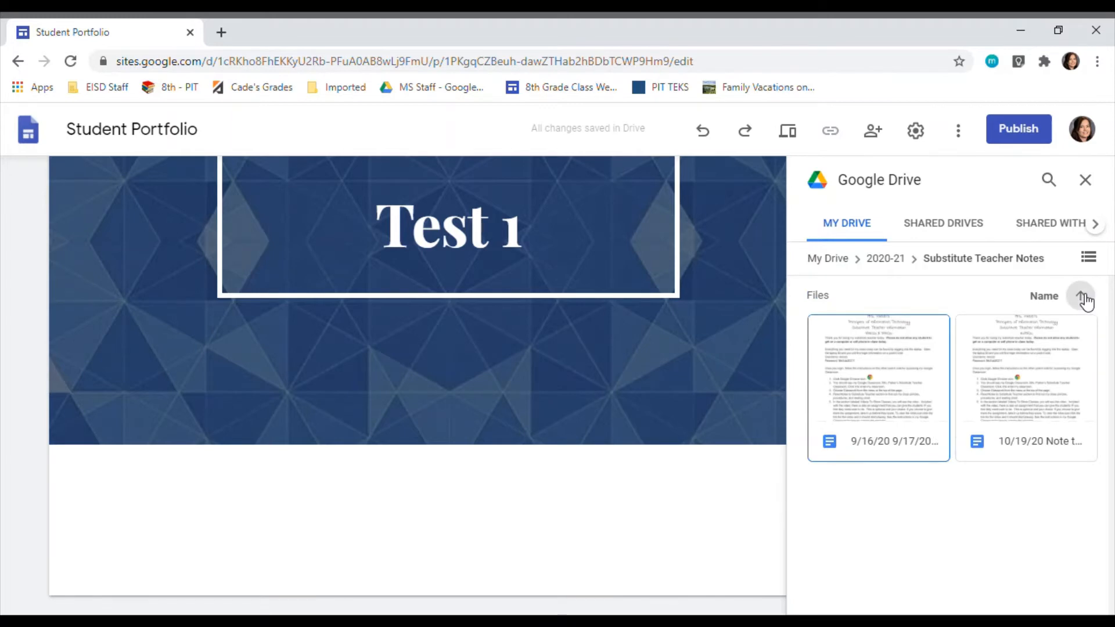
{"action": "left_click", "coordinate": [889, 262]}
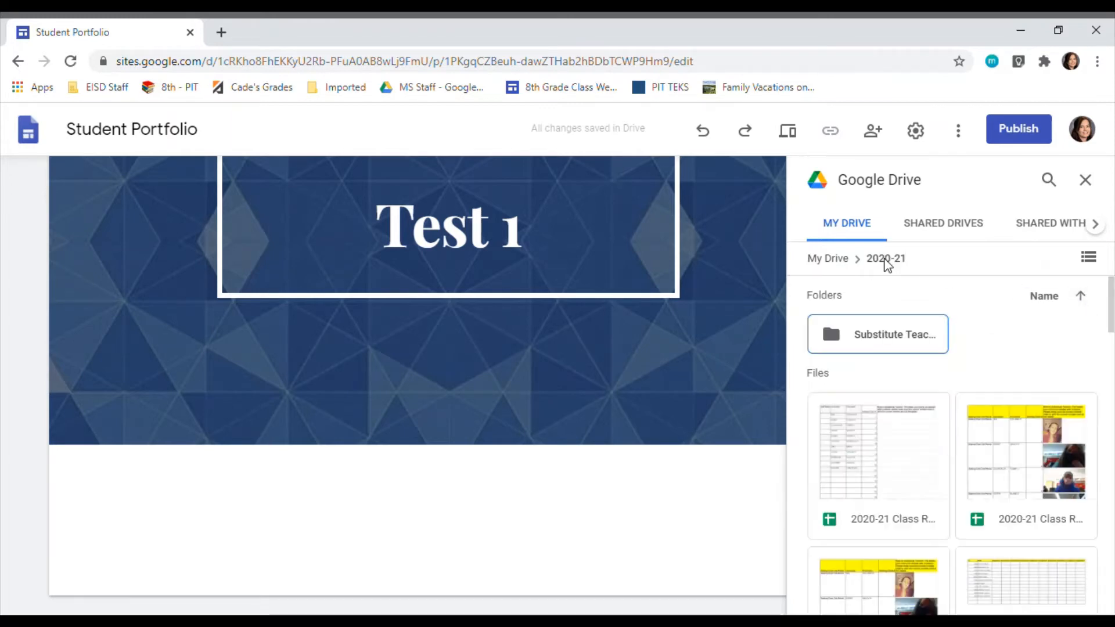
Step: Insert "Ch 2 Test A.pdf" from the 2020-21 folder into the Test 1 page and center it below the header
{"action": "scroll", "coordinate": [962, 455], "scroll_direction": "down", "scroll_amount": 10}
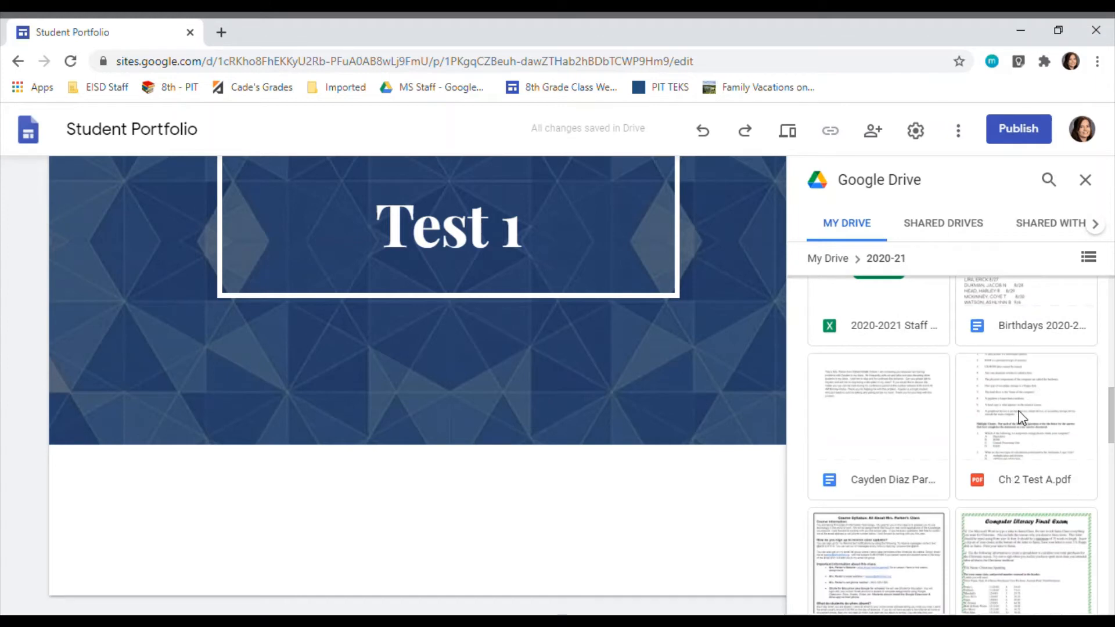
{"action": "left_click", "coordinate": [1023, 430]}
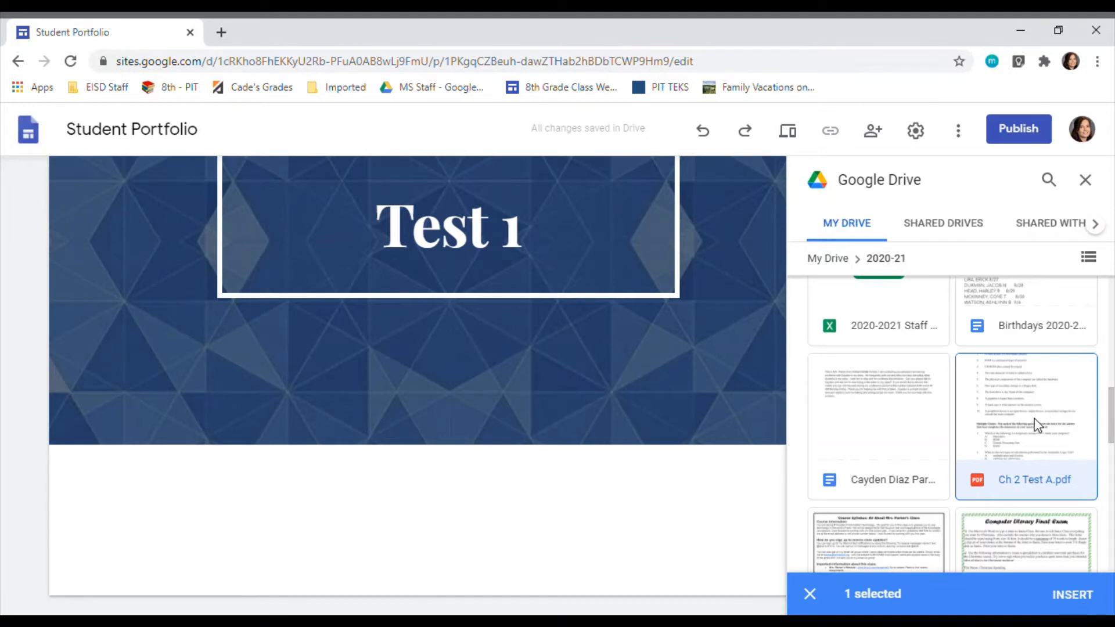
{"action": "left_click", "coordinate": [1083, 594]}
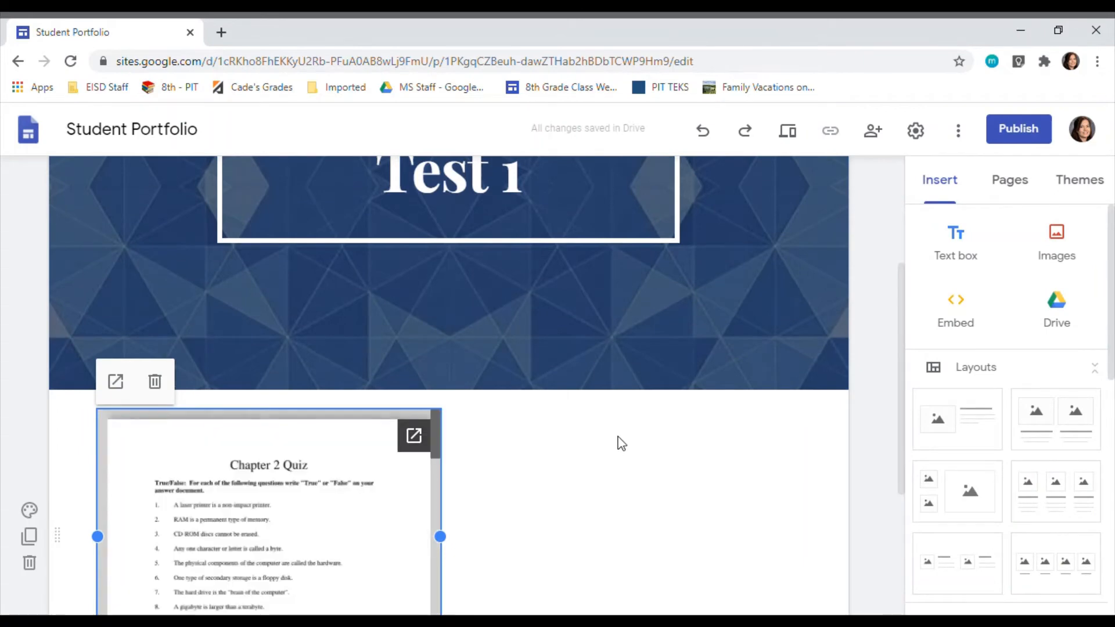
{"action": "scroll", "coordinate": [653, 461], "scroll_direction": "down", "scroll_amount": 1}
{"action": "left_click_drag", "start_coordinate": [318, 437], "coordinate": [463, 430]}
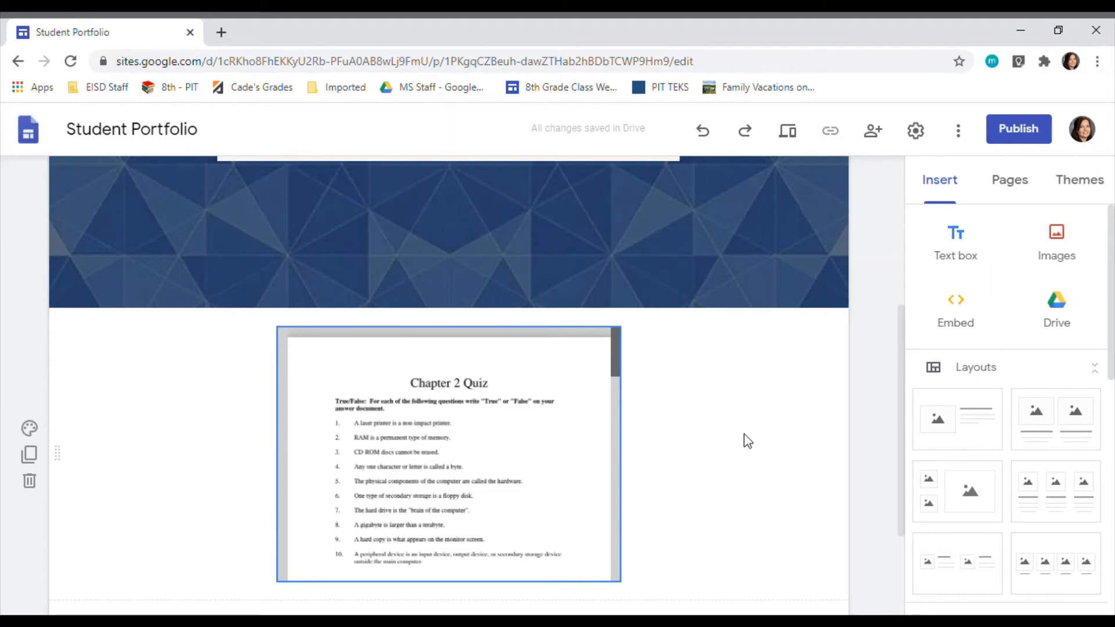
Step: Add a text box below the Chapter 2 quiz reading "Click the three buttons in the top right corner and choose Read Aloud."
{"action": "left_click", "coordinate": [952, 262]}
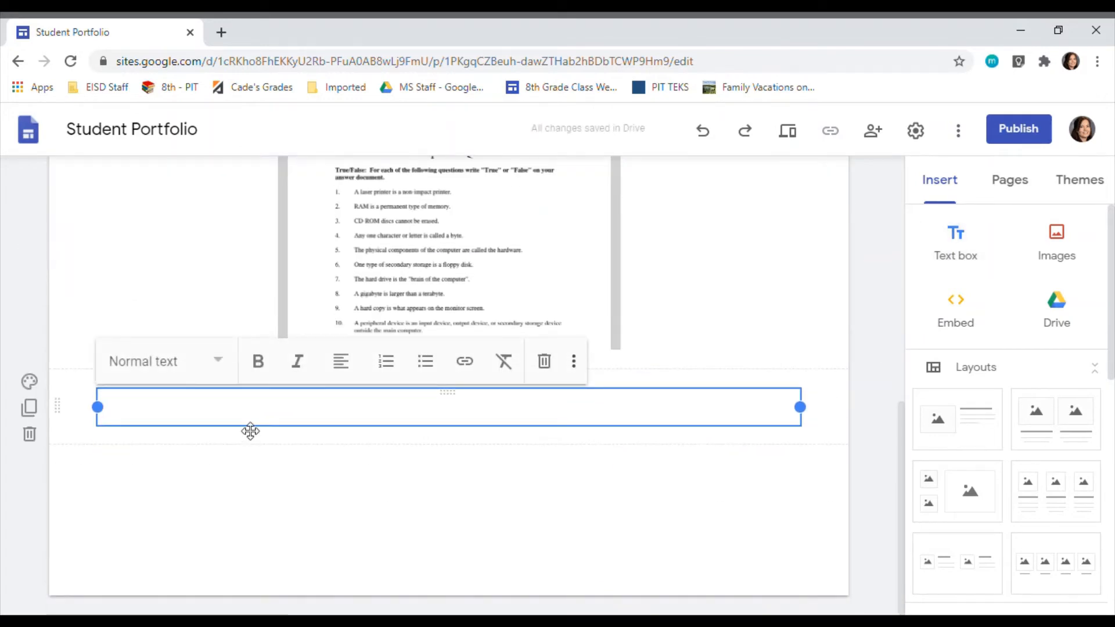
{"action": "type", "text": "Click the "}
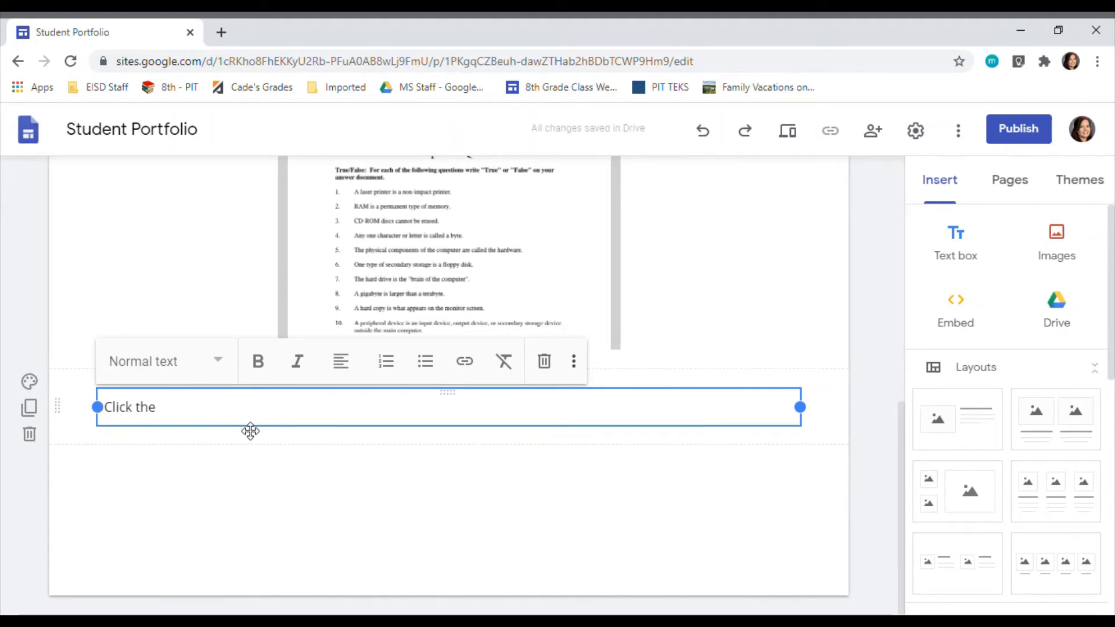
{"action": "type", "text": "three buttons"}
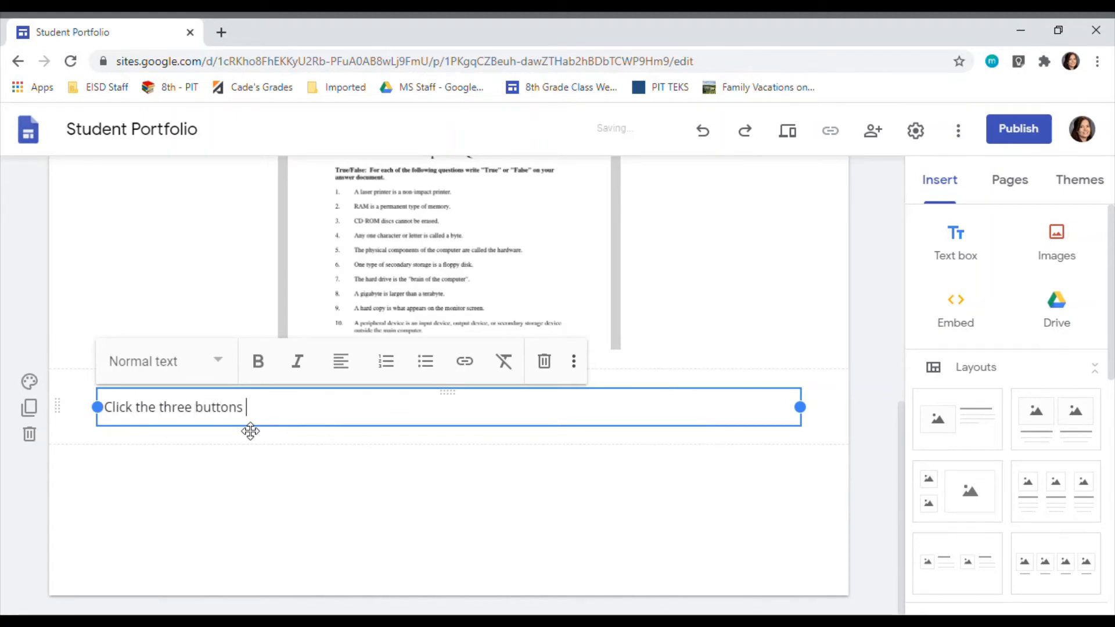
{"action": "type", "text": "cor"}
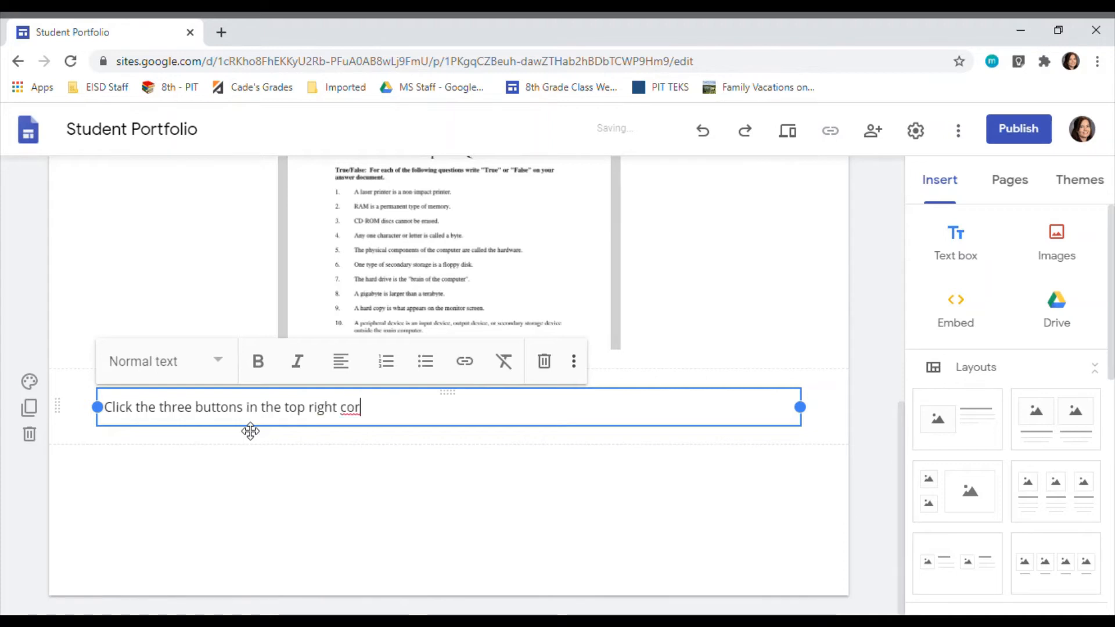
{"action": "type", "text": "ner and choose "}
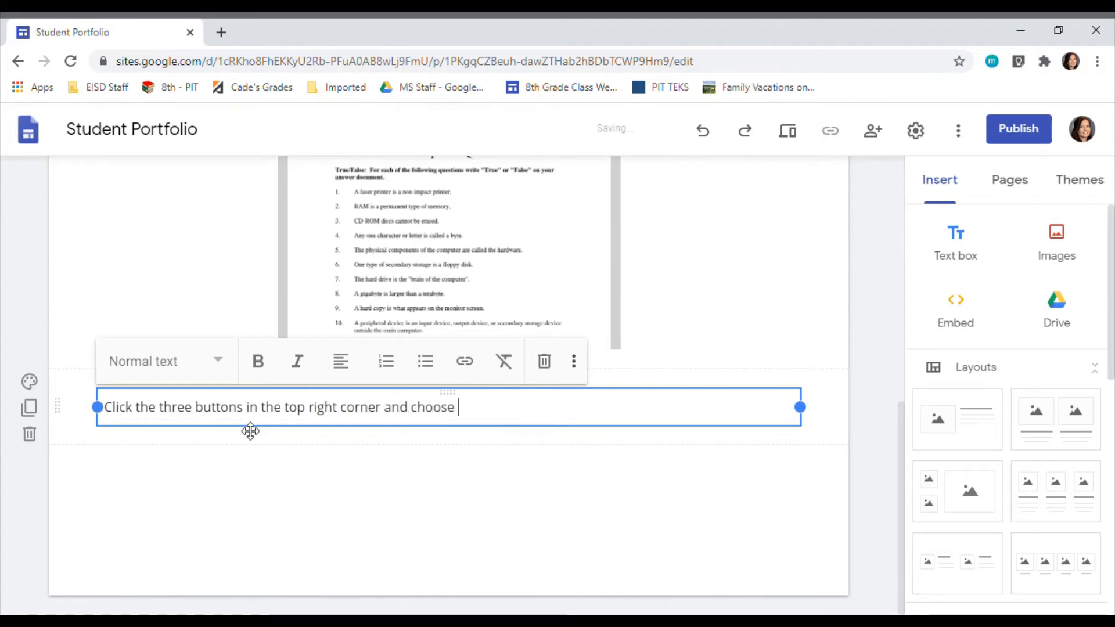
{"action": "type", "text": "Read Aloud.  Choose voi"}
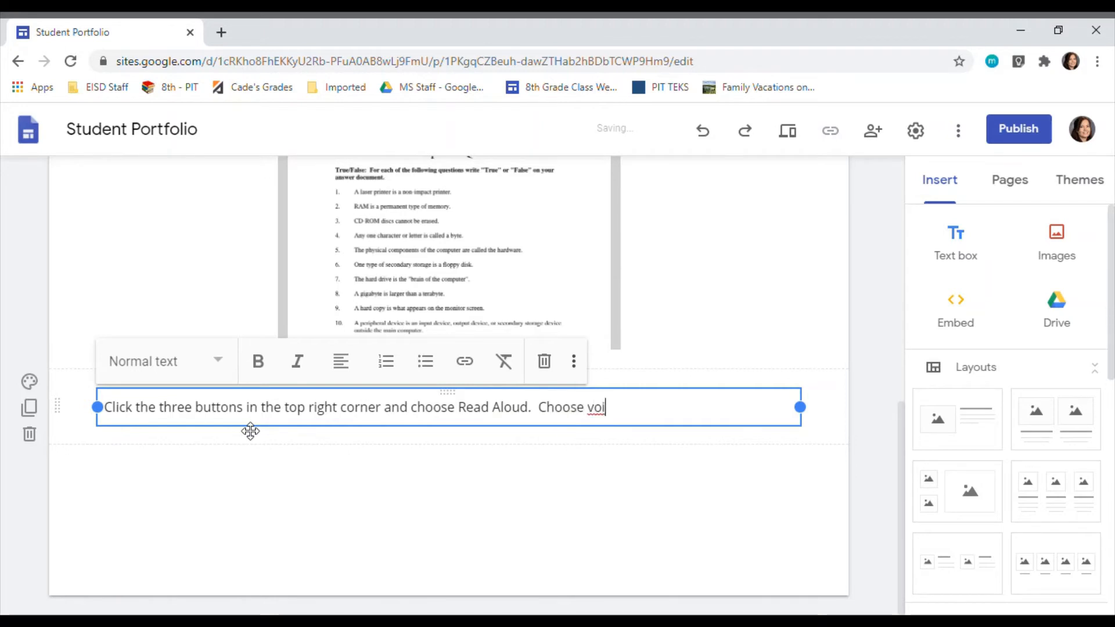
{"action": "type", "text": "ce settings"}
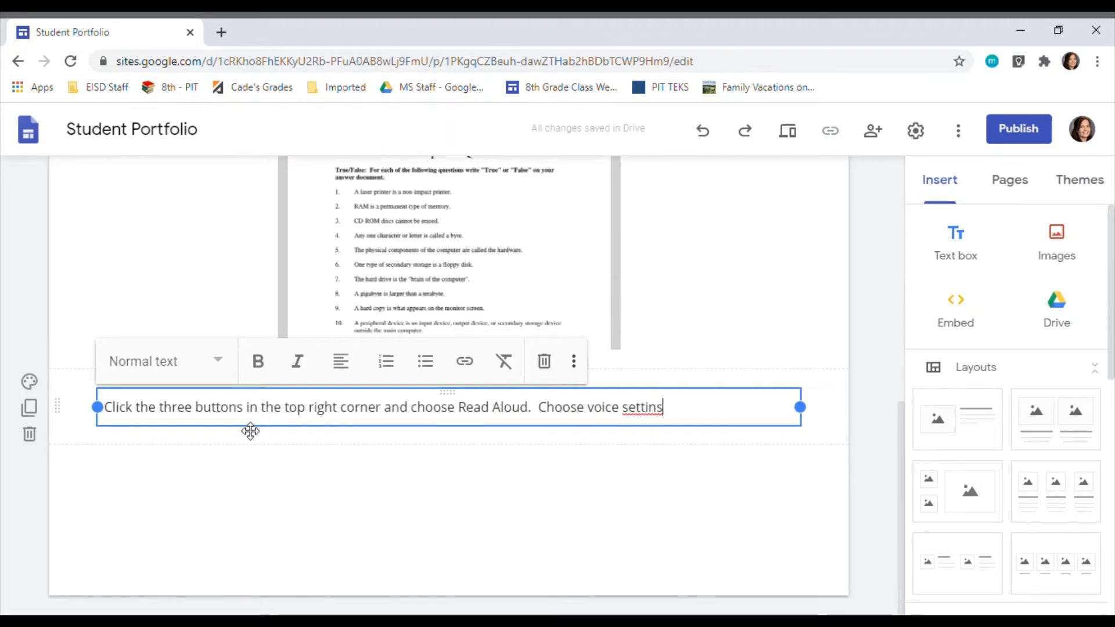
{"action": "type", "text": " and "}
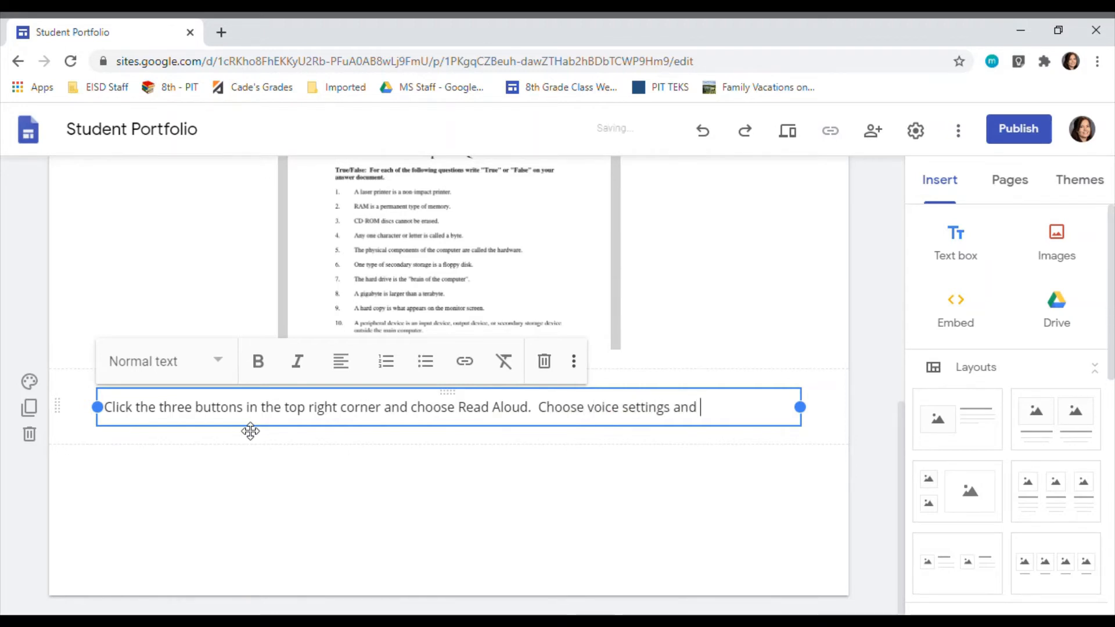
{"action": "type", "text": "have the te"}
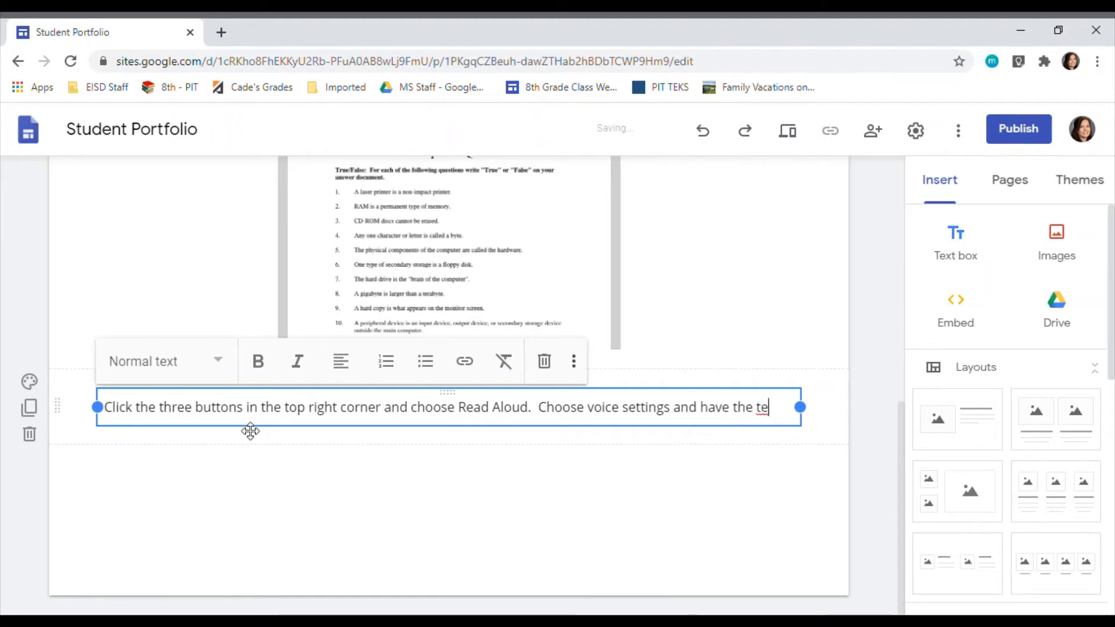
{"action": "type", "text": "st read to you."}
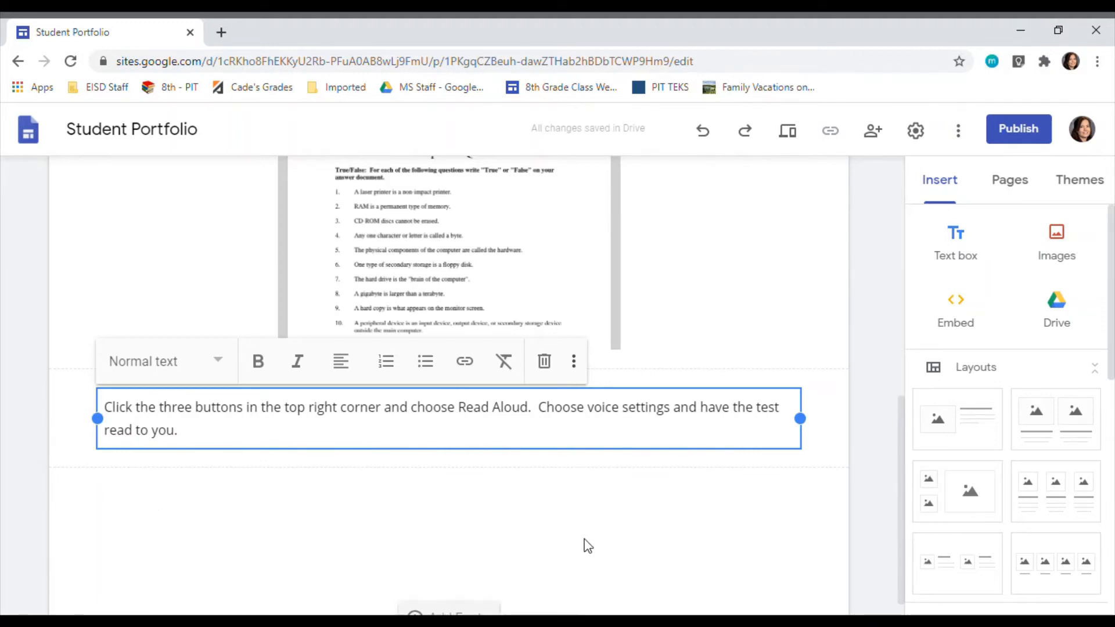
Step: Create a new page in the site named "Test 2"
{"action": "left_click", "coordinate": [1022, 183]}
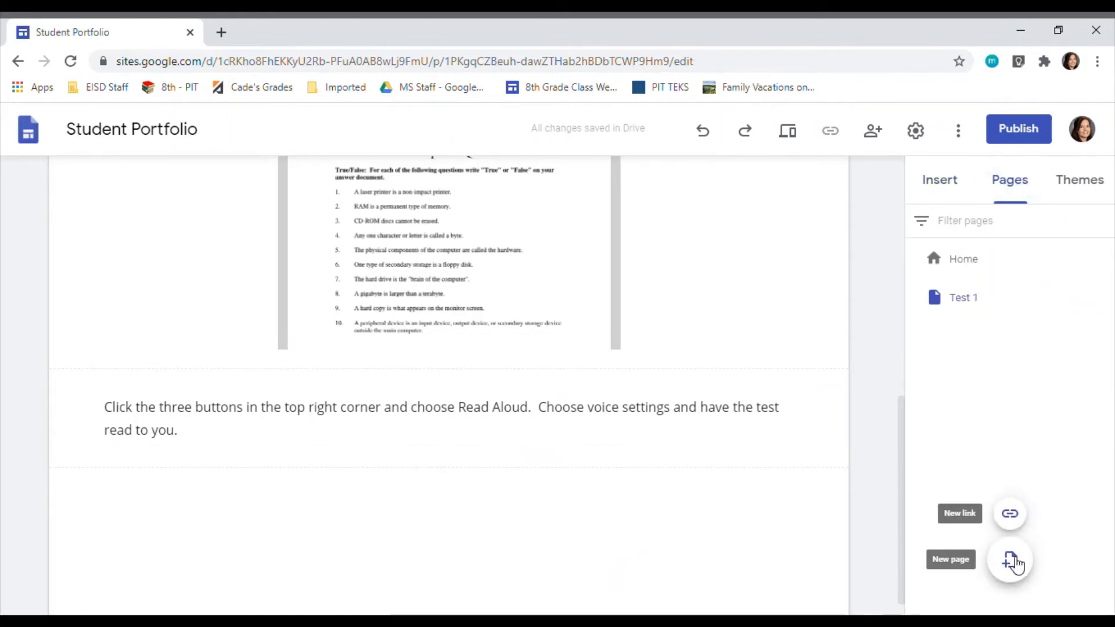
{"action": "left_click", "coordinate": [1010, 560]}
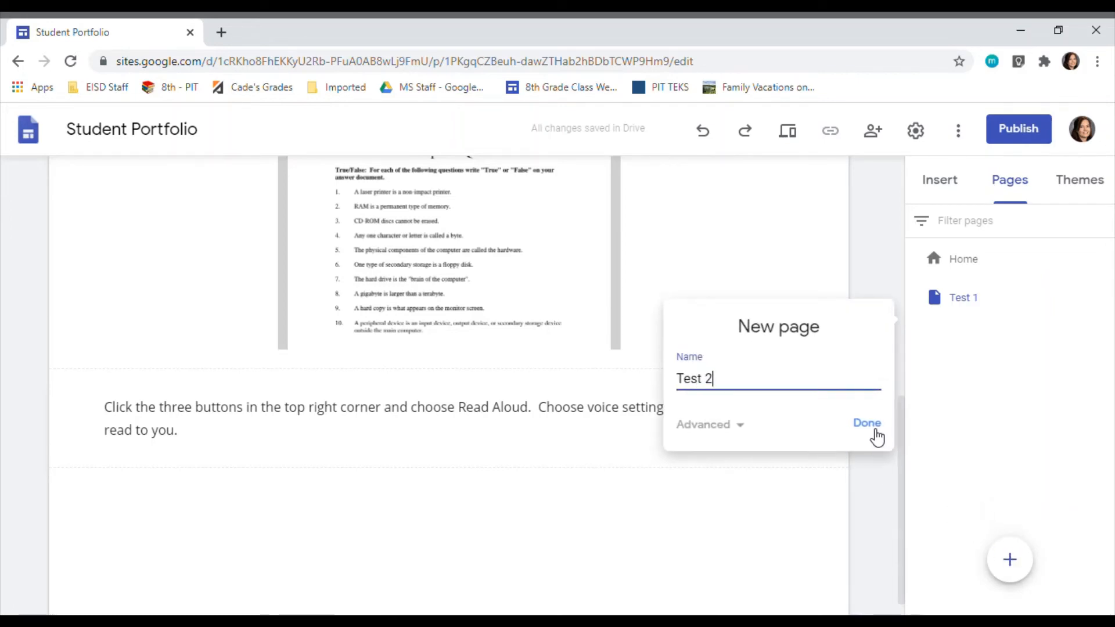
{"action": "left_click", "coordinate": [873, 432]}
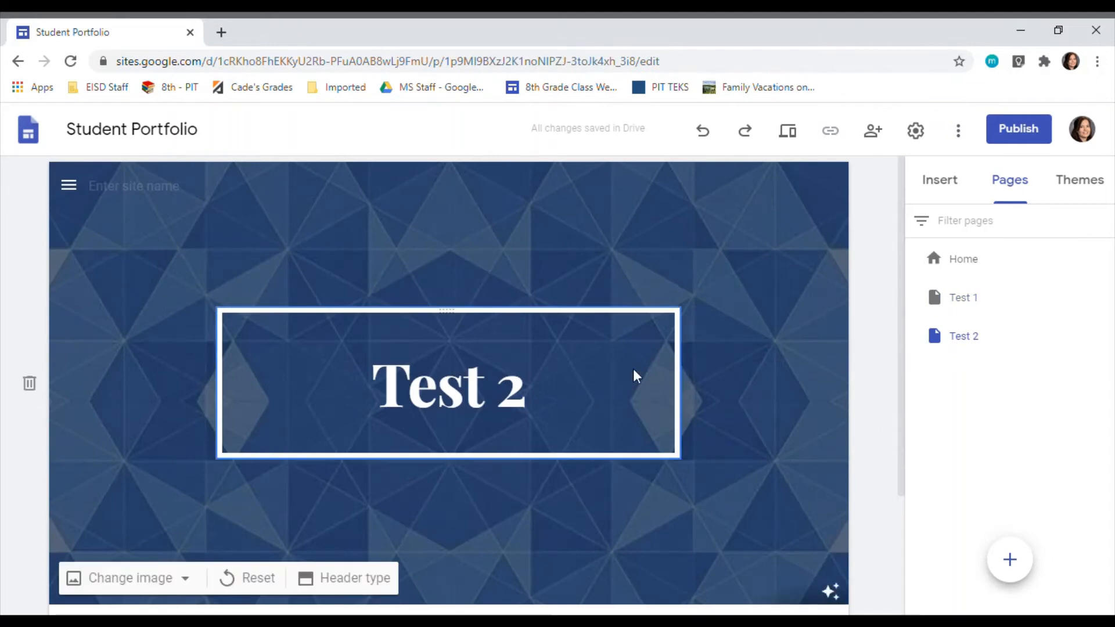
Step: Change the Test 2 page's header image to the light purple geometric triangle pattern from the image gallery
{"action": "scroll", "coordinate": [676, 407], "scroll_direction": "down", "scroll_amount": 3}
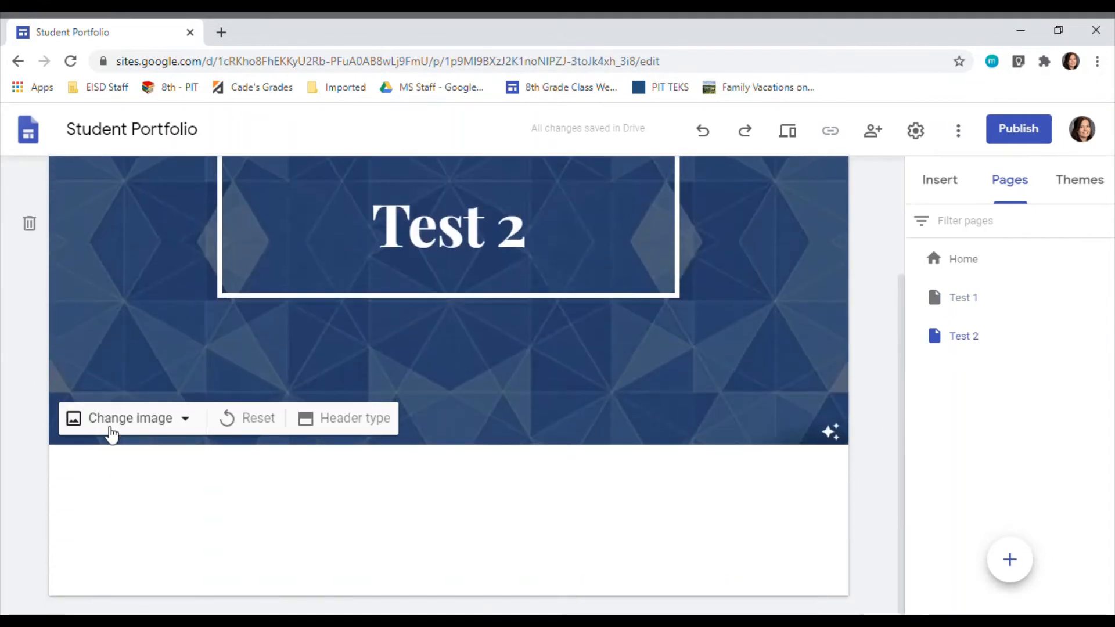
{"action": "left_click", "coordinate": [110, 430]}
{"action": "left_click", "coordinate": [144, 508]}
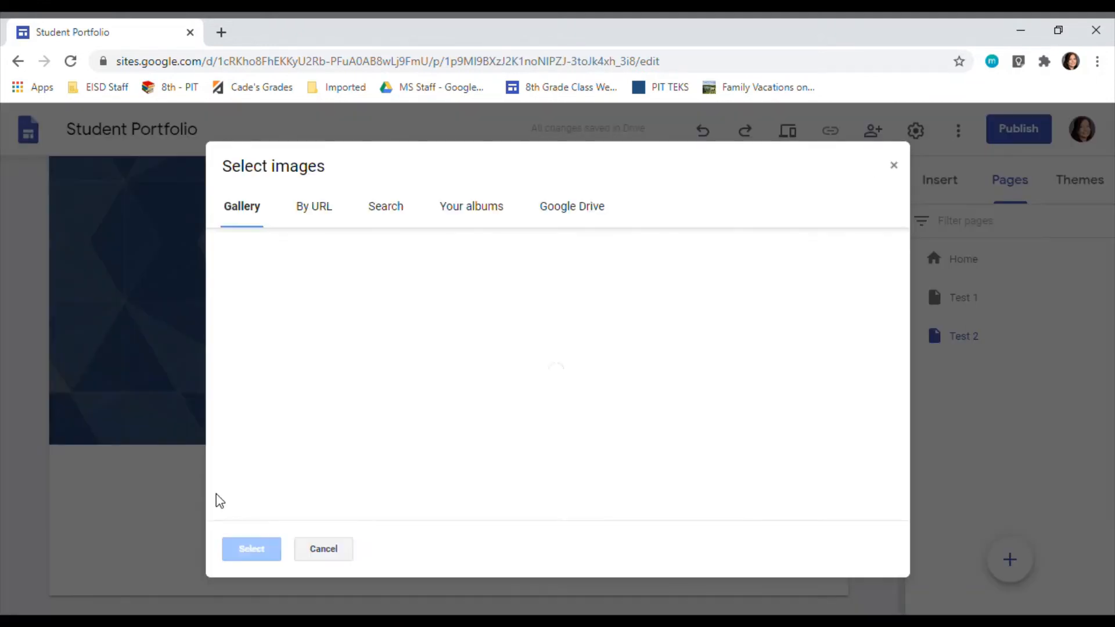
{"action": "scroll", "coordinate": [699, 419], "scroll_direction": "down", "scroll_amount": 10}
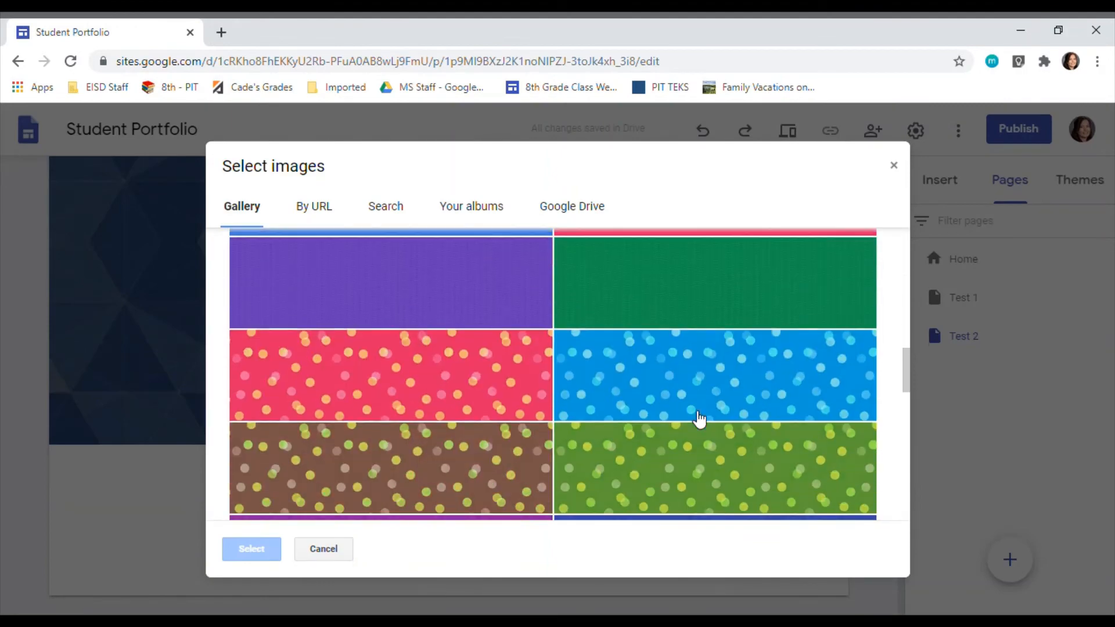
{"action": "scroll", "coordinate": [699, 419], "scroll_direction": "down", "scroll_amount": 5}
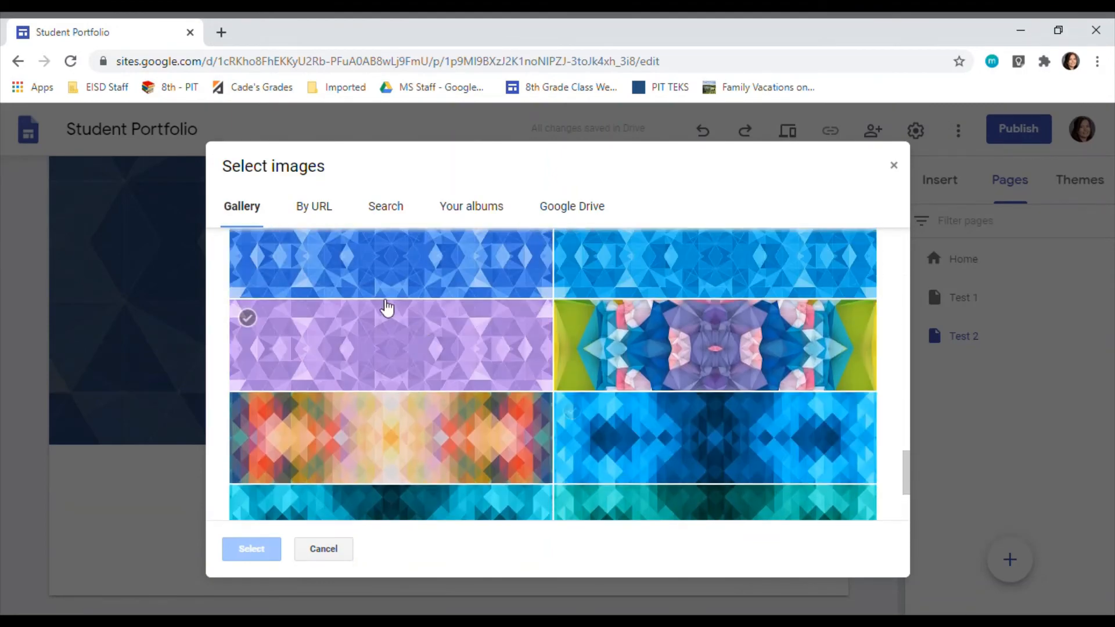
{"action": "left_click", "coordinate": [390, 318]}
{"action": "left_click", "coordinate": [249, 548]}
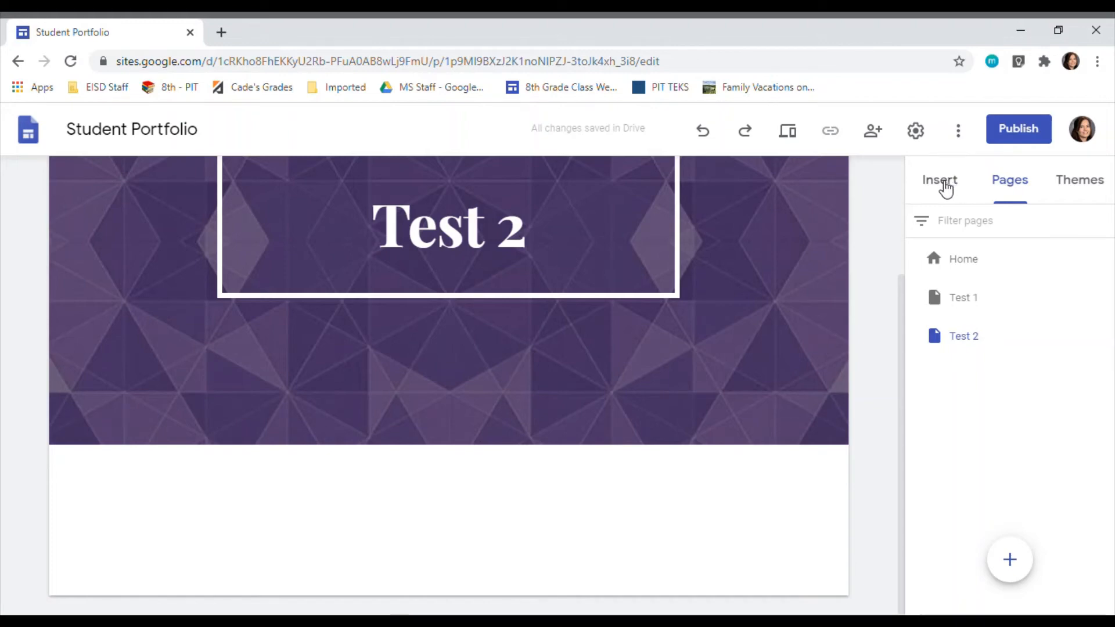
Step: Insert the Computer Literacy Final Exam PDF from Google Drive's 2020-21 folder into the Test 2 page and shift it toward the page's center
{"action": "left_click", "coordinate": [944, 184]}
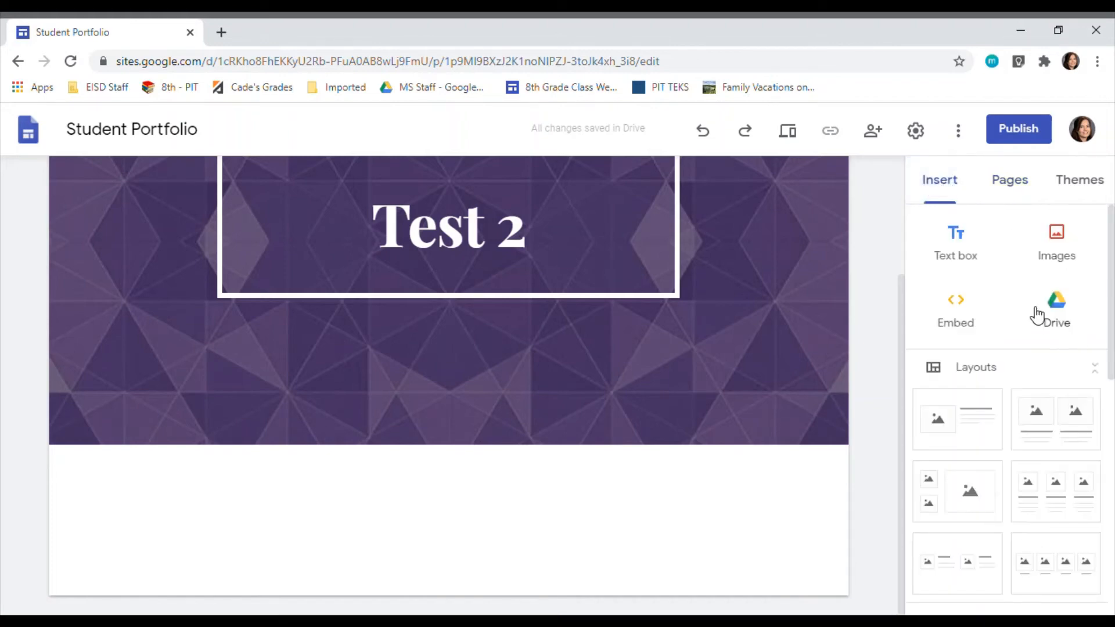
{"action": "left_click", "coordinate": [1074, 309]}
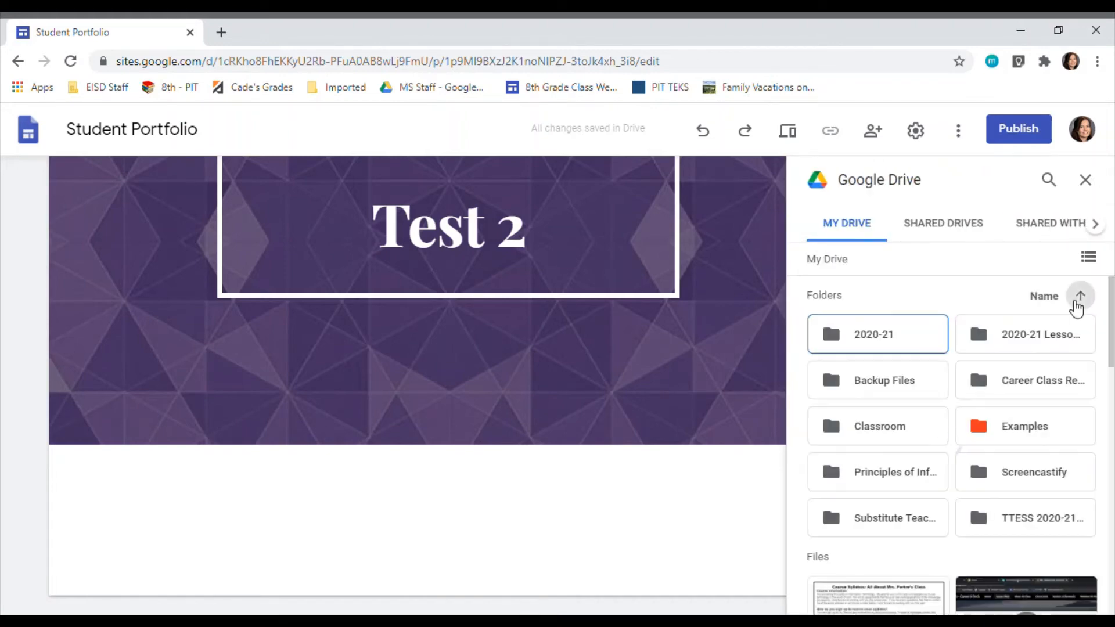
{"action": "left_click", "coordinate": [864, 334]}
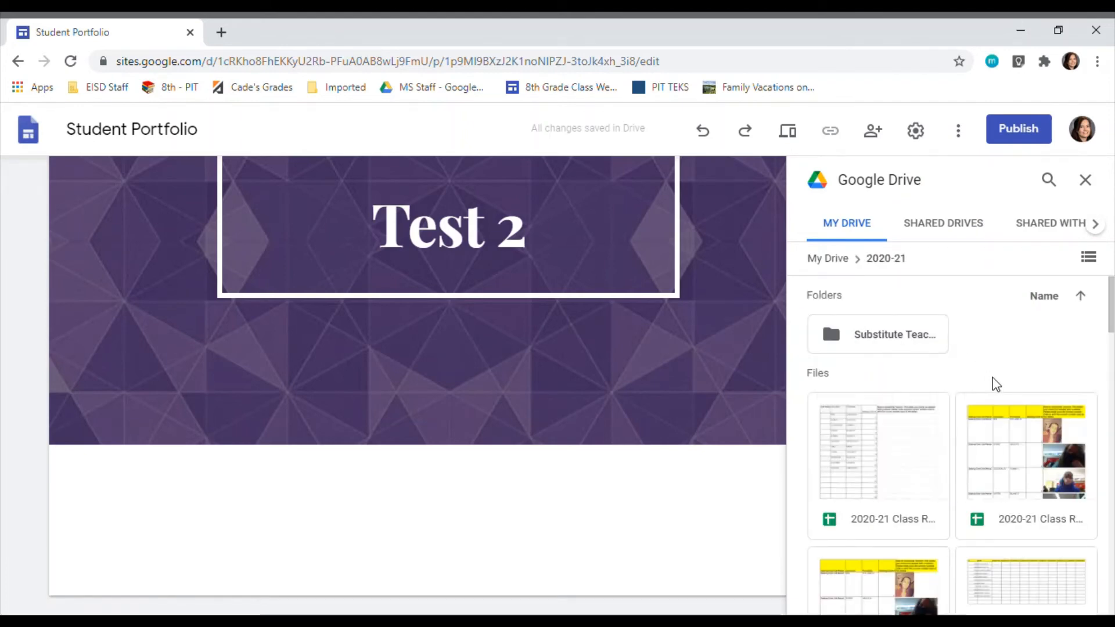
{"action": "scroll", "coordinate": [1001, 391], "scroll_direction": "down", "scroll_amount": 2}
{"action": "scroll", "coordinate": [1005, 396], "scroll_direction": "down", "scroll_amount": 8}
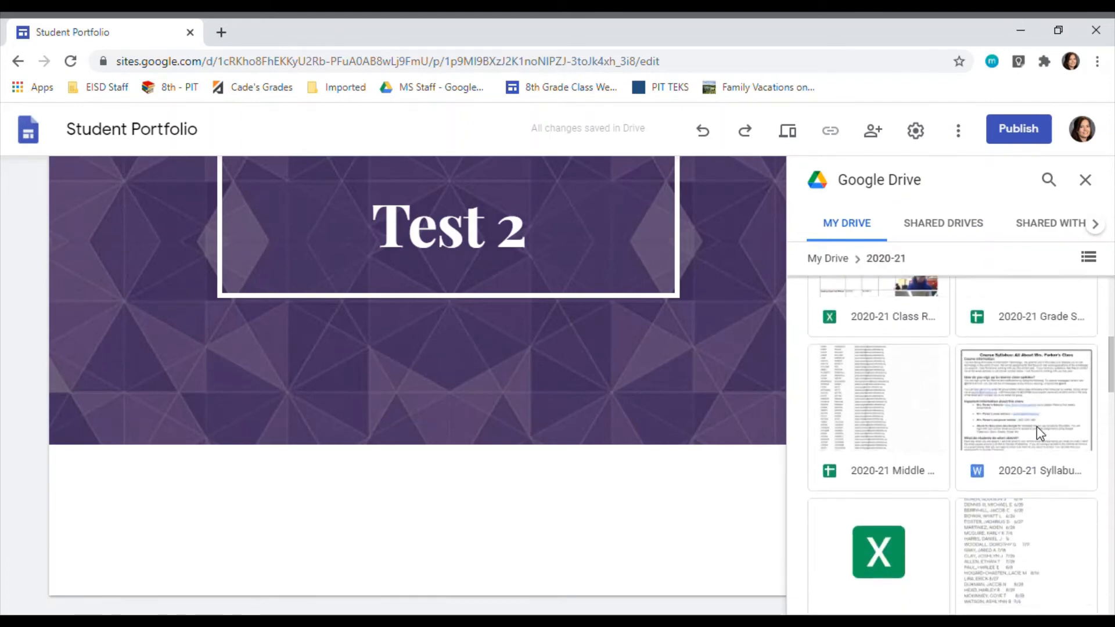
{"action": "scroll", "coordinate": [1068, 447], "scroll_direction": "down", "scroll_amount": 5}
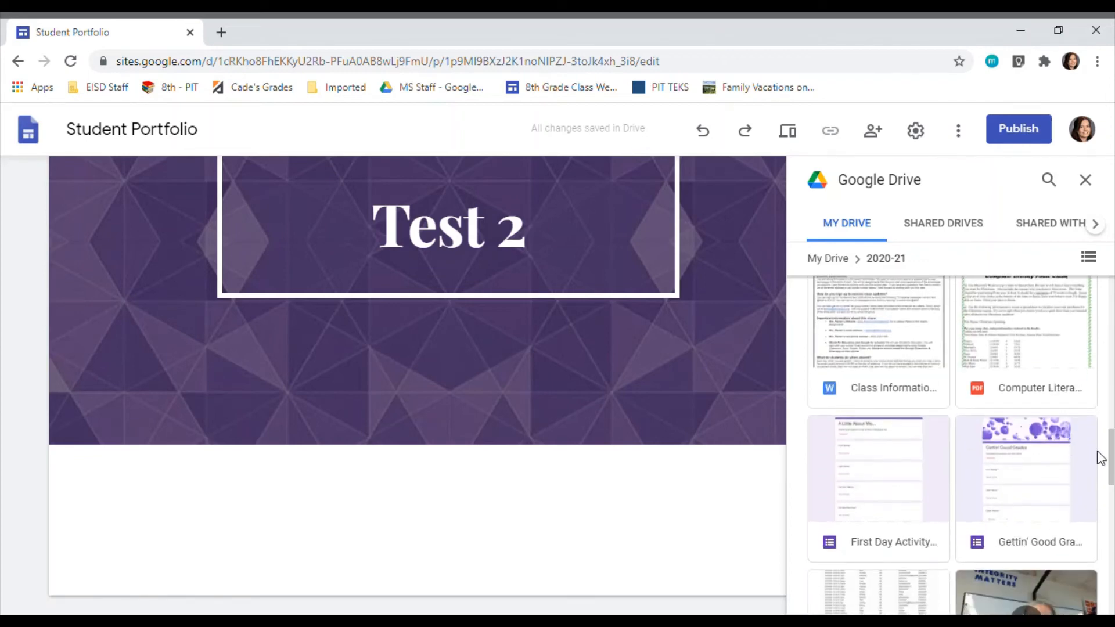
{"action": "scroll", "coordinate": [1102, 456], "scroll_direction": "down", "scroll_amount": 5}
{"action": "scroll", "coordinate": [1104, 458], "scroll_direction": "up", "scroll_amount": 3}
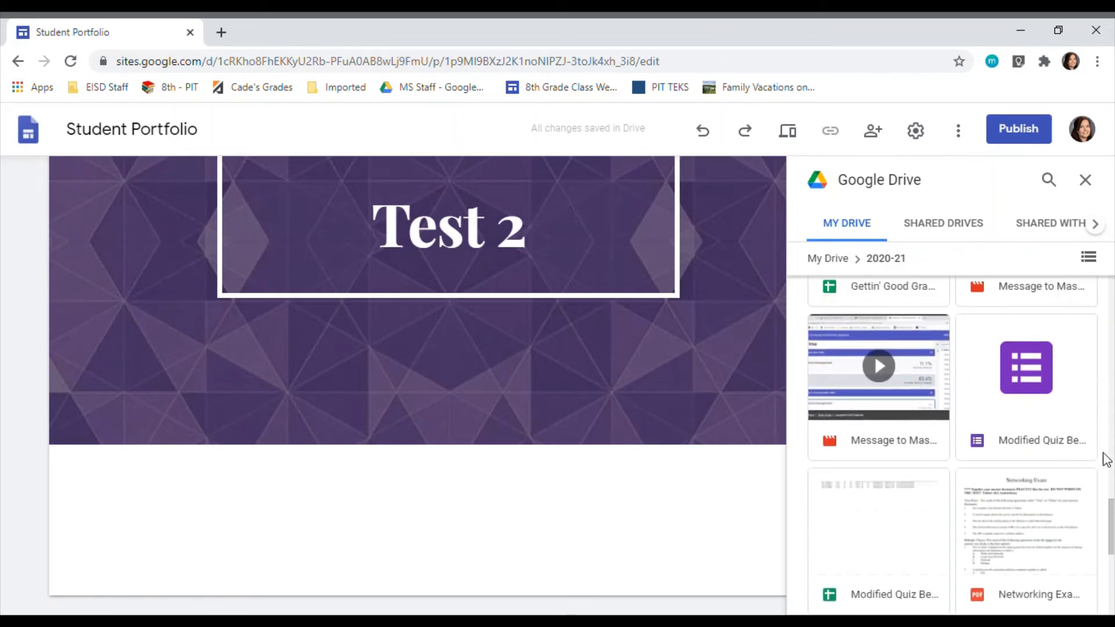
{"action": "scroll", "coordinate": [1104, 456], "scroll_direction": "up", "scroll_amount": 3}
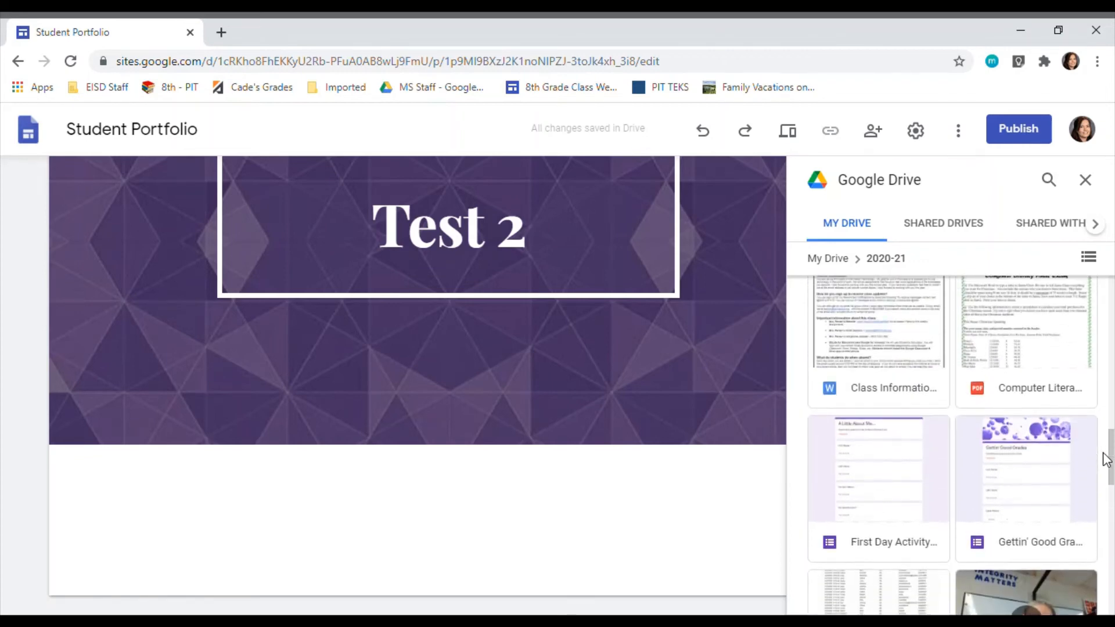
{"action": "left_click", "coordinate": [1021, 342]}
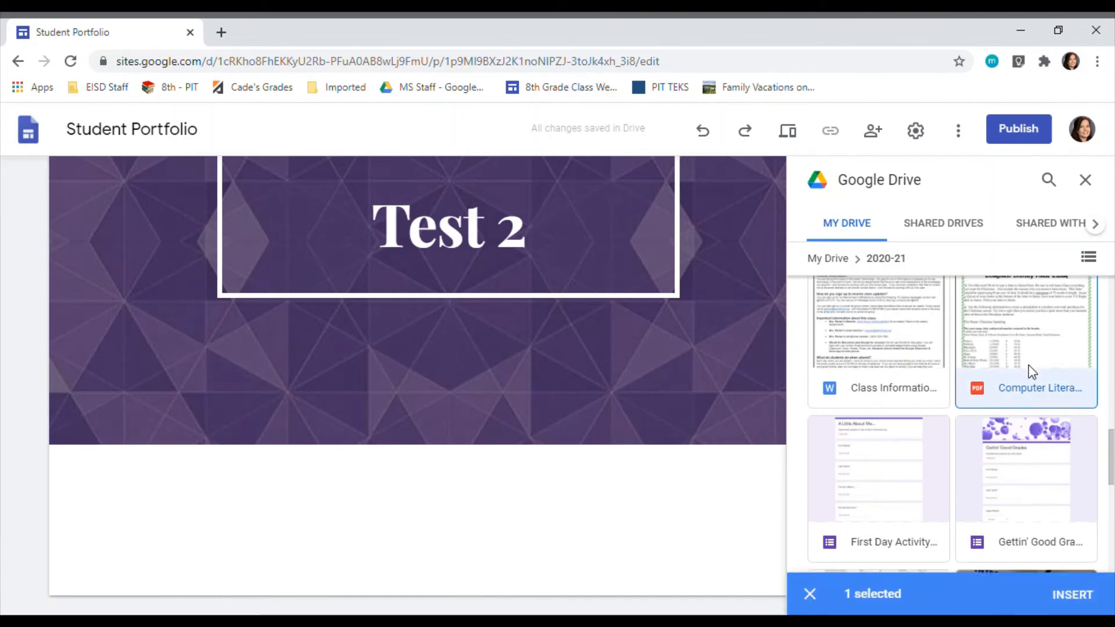
{"action": "left_click", "coordinate": [1074, 596]}
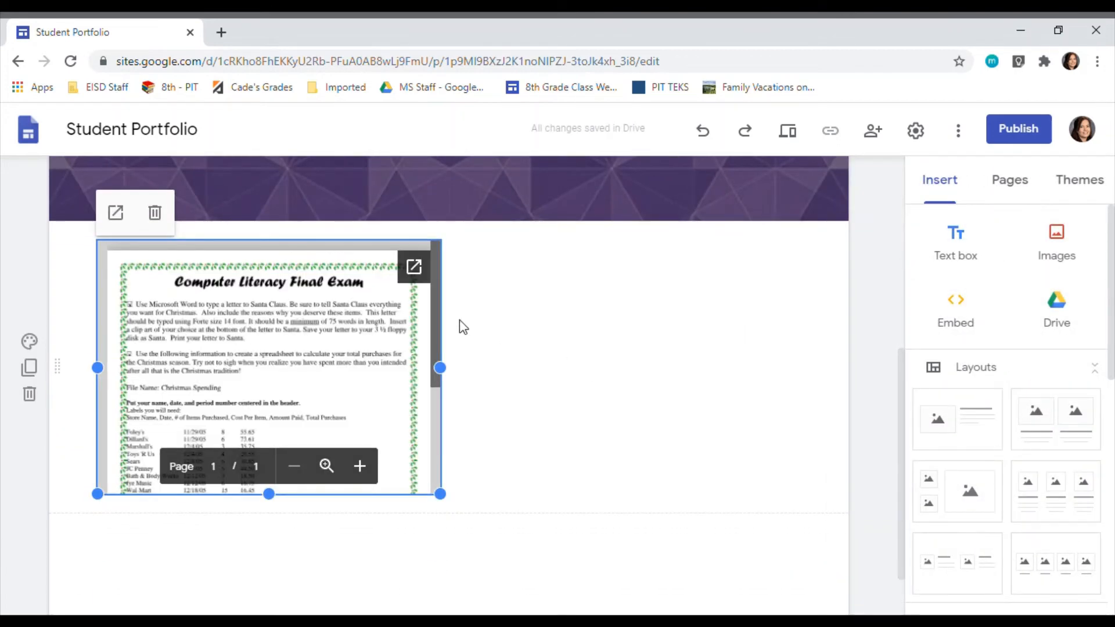
{"action": "left_click_drag", "start_coordinate": [308, 300], "coordinate": [418, 308]}
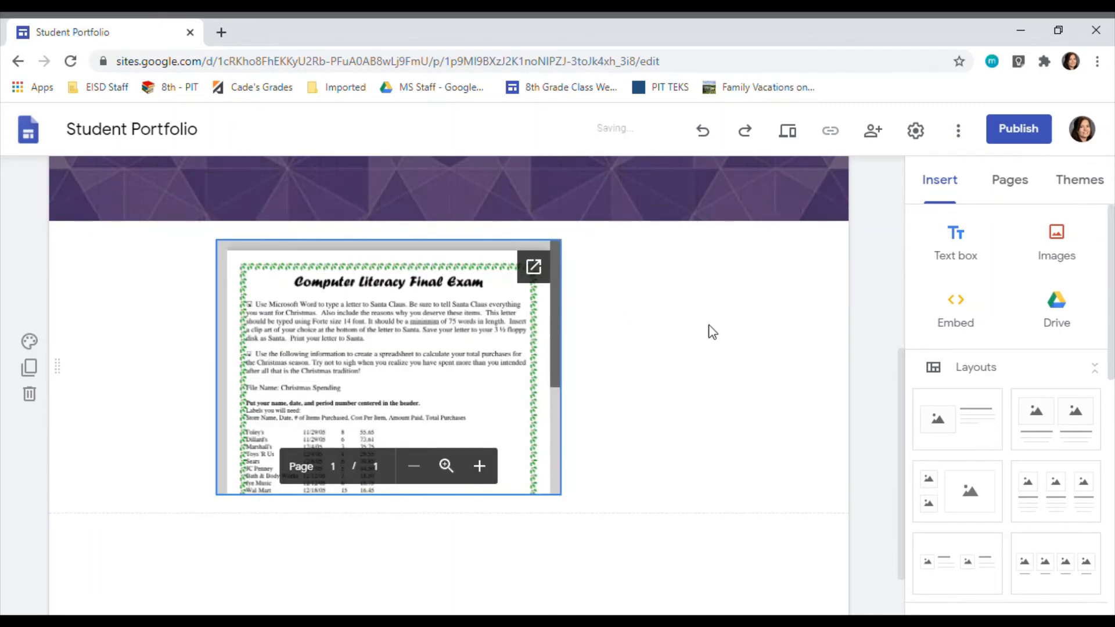
{"action": "left_click", "coordinate": [1090, 190]}
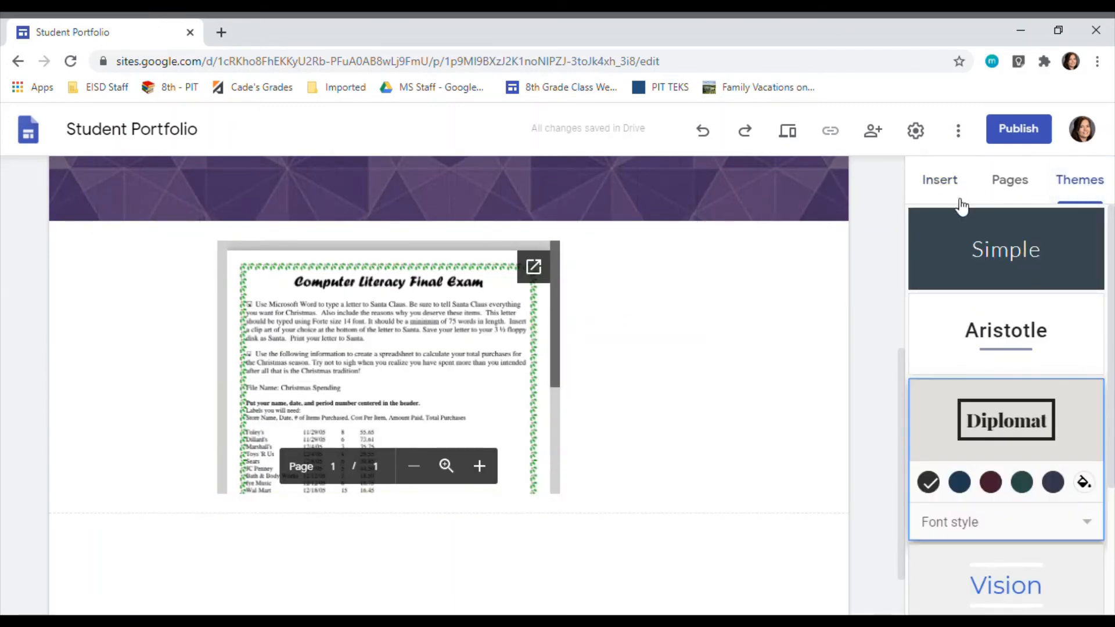
{"action": "scroll", "coordinate": [1038, 464], "scroll_direction": "down", "scroll_amount": 3}
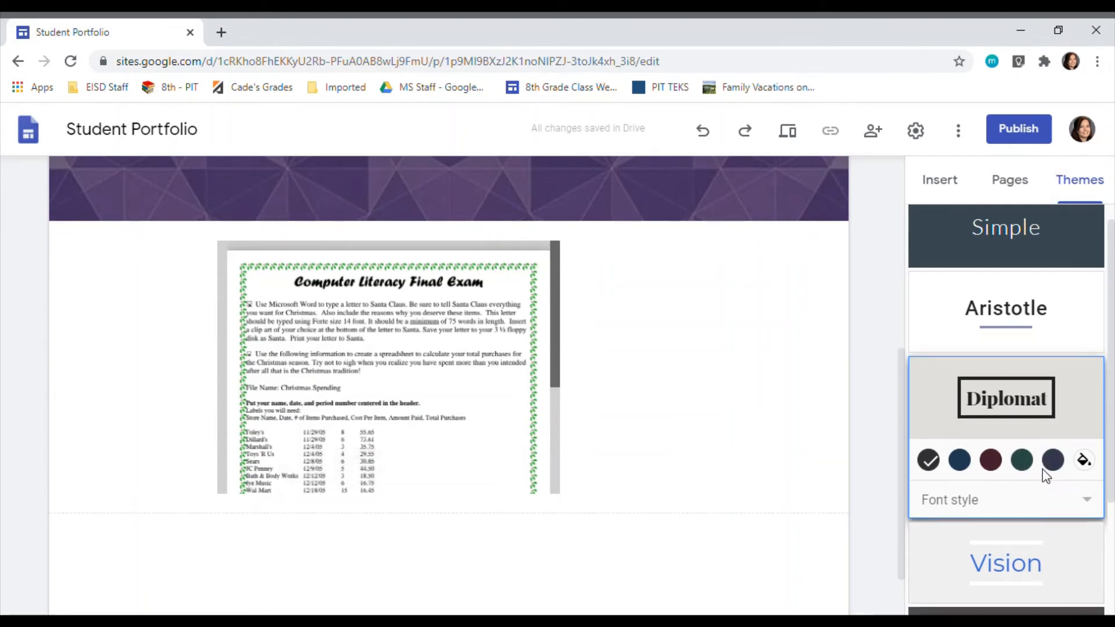
{"action": "scroll", "coordinate": [1044, 510], "scroll_direction": "up", "scroll_amount": 3}
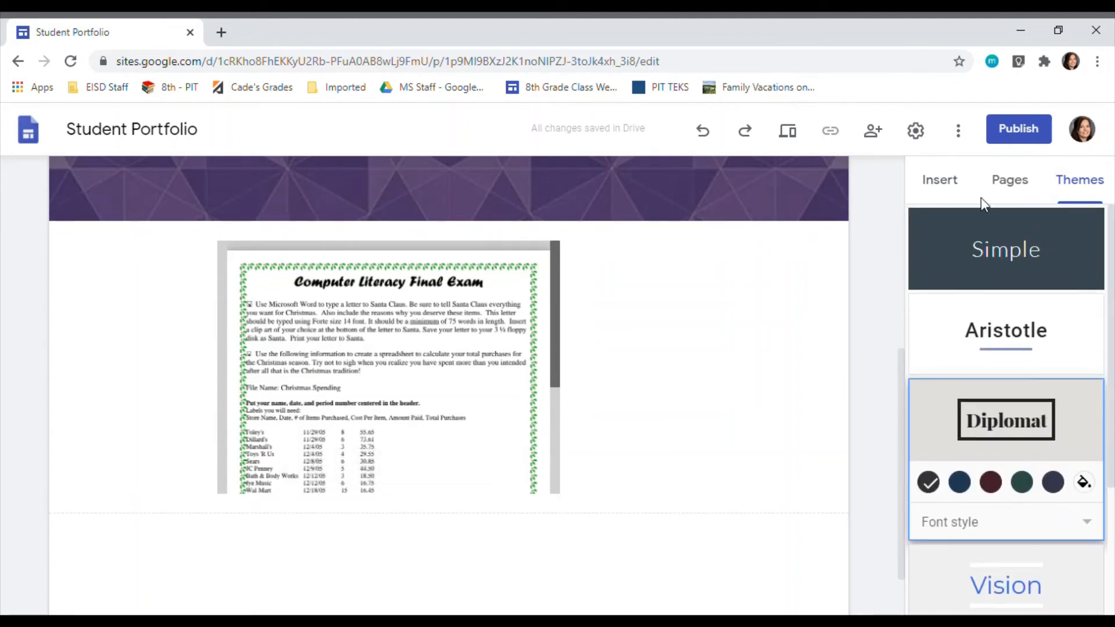
{"action": "left_click", "coordinate": [945, 183]}
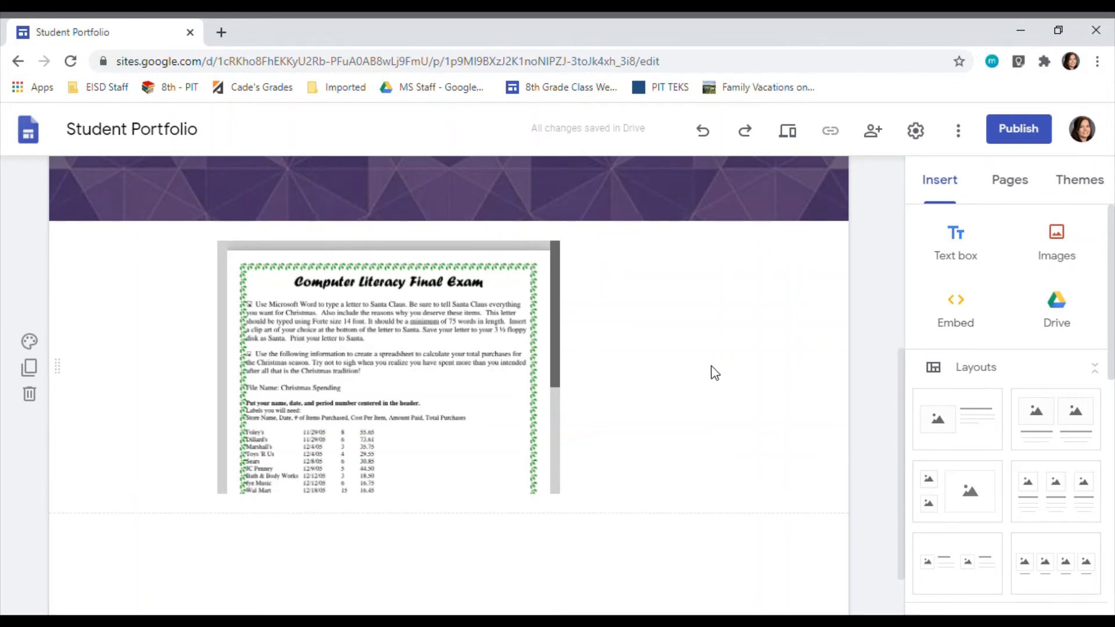
Step: Start publishing the site and set its web address to the teacher's title and surname followed by "test2"
{"action": "scroll", "coordinate": [704, 427], "scroll_direction": "up", "scroll_amount": 5}
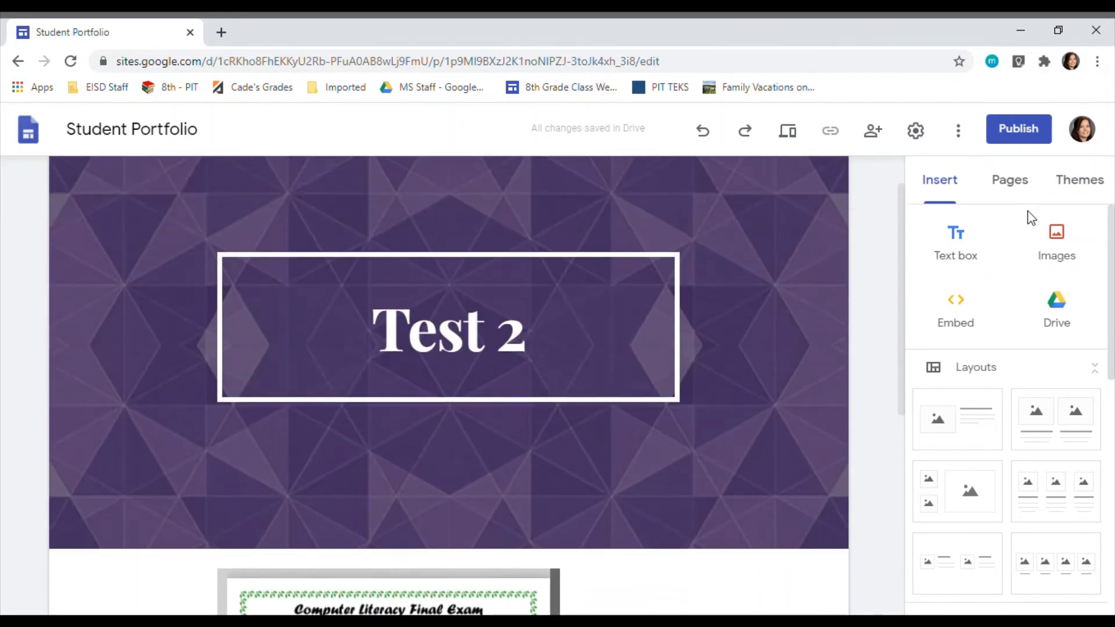
{"action": "left_click", "coordinate": [1019, 129]}
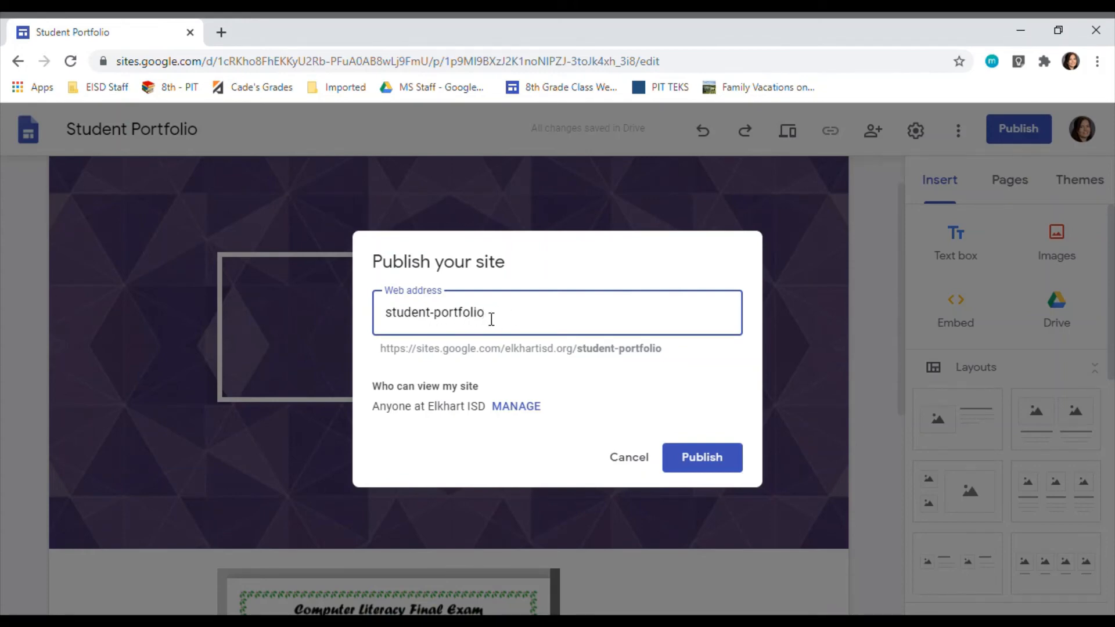
{"action": "left_click_drag", "start_coordinate": [491, 319], "coordinate": [392, 322]}
{"action": "type", "text": "mrsparker"}
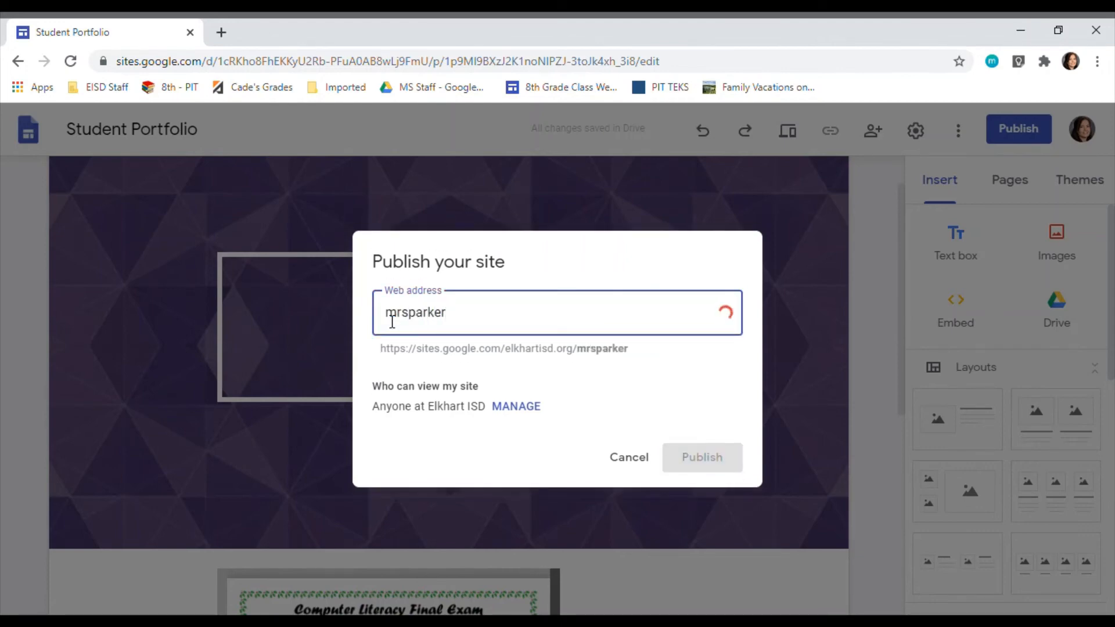
{"action": "type", "text": "test2"}
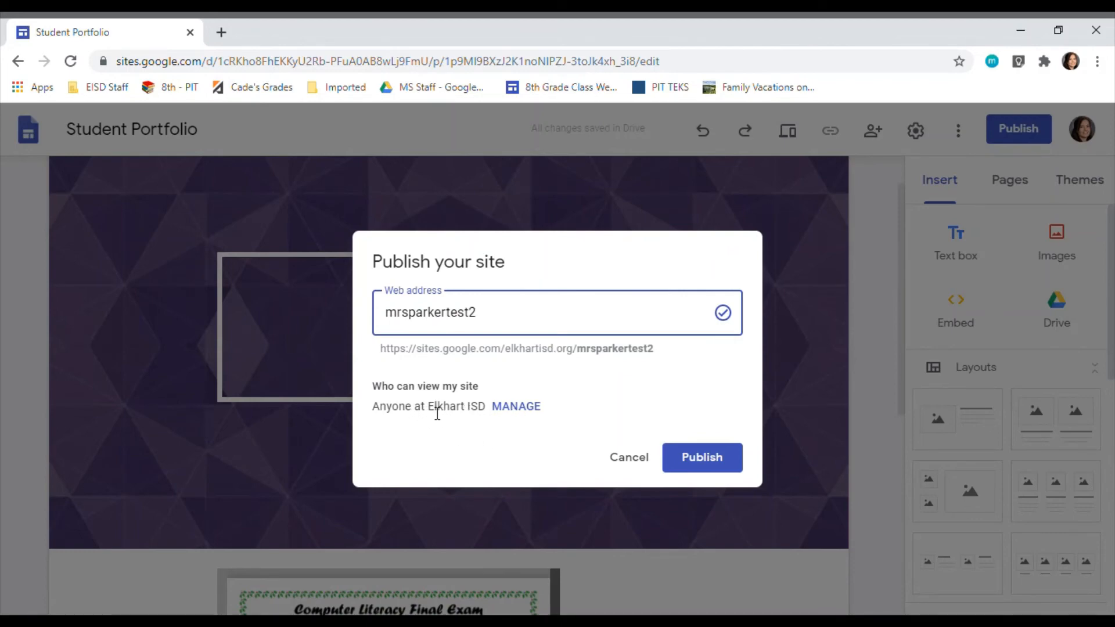
Step: Make the published site's viewing access Public, leave the draft restricted, and publish the site
{"action": "left_click", "coordinate": [516, 408]}
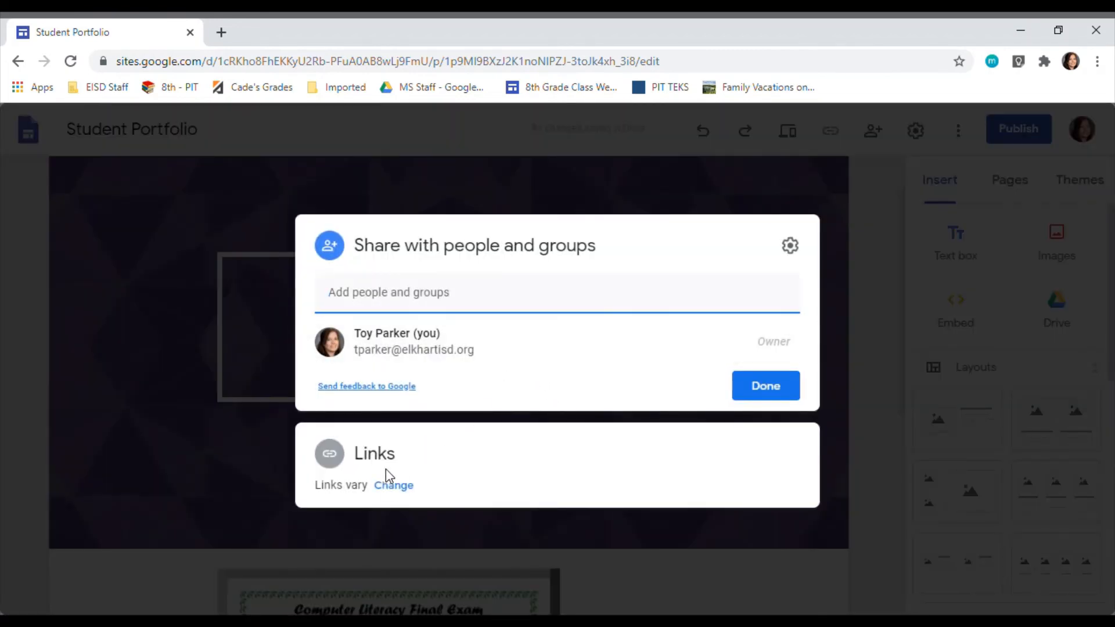
{"action": "left_click", "coordinate": [401, 485]}
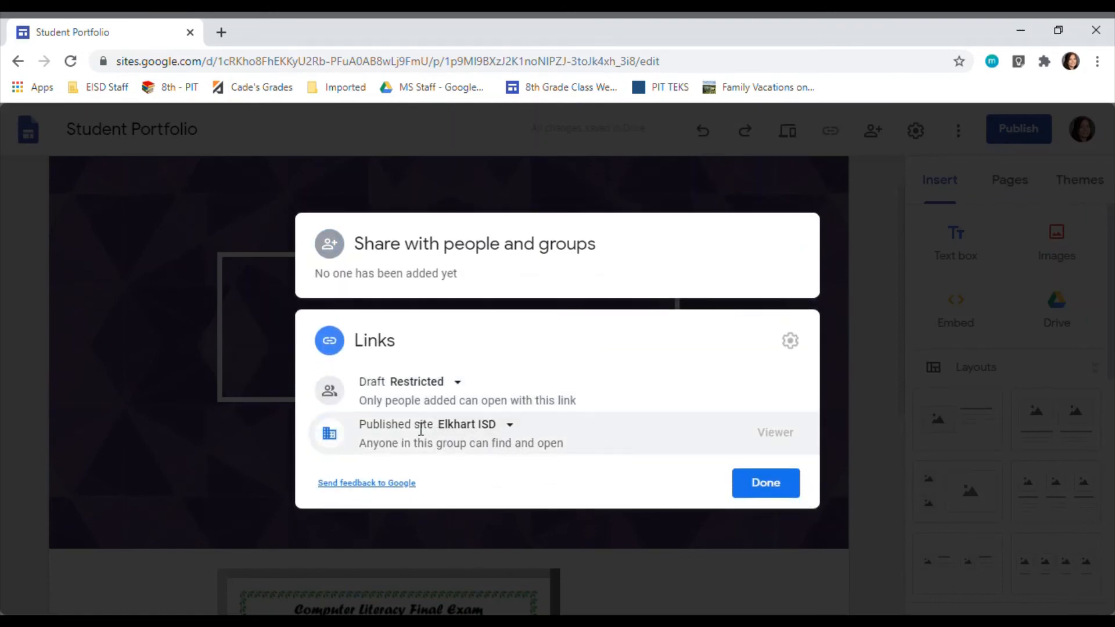
{"action": "left_click", "coordinate": [483, 430]}
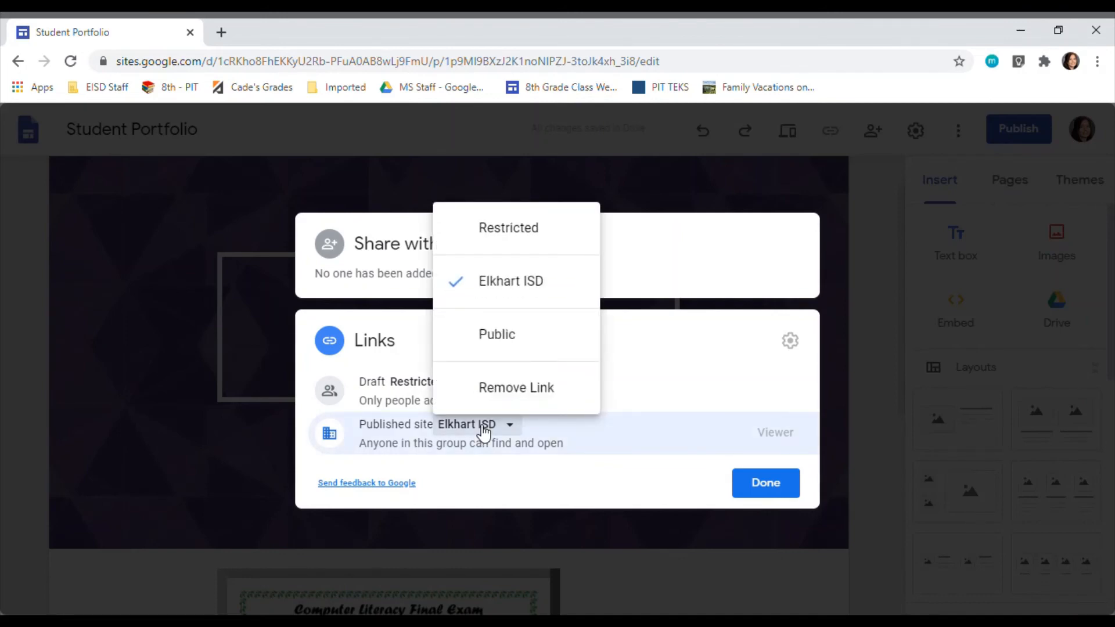
{"action": "left_click", "coordinate": [494, 334]}
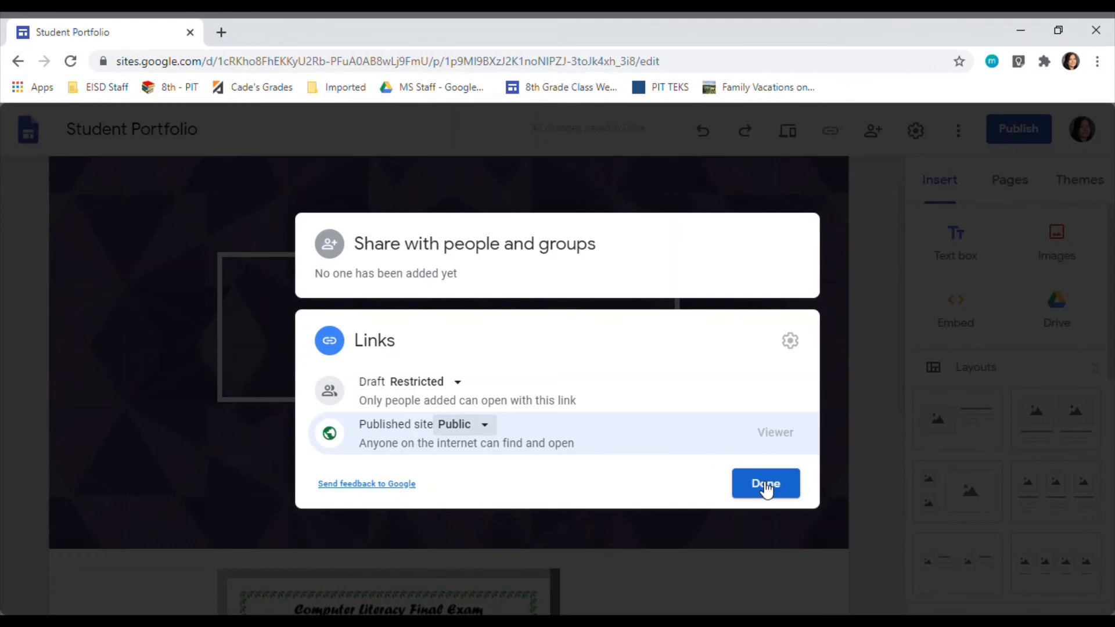
{"action": "left_click", "coordinate": [766, 486]}
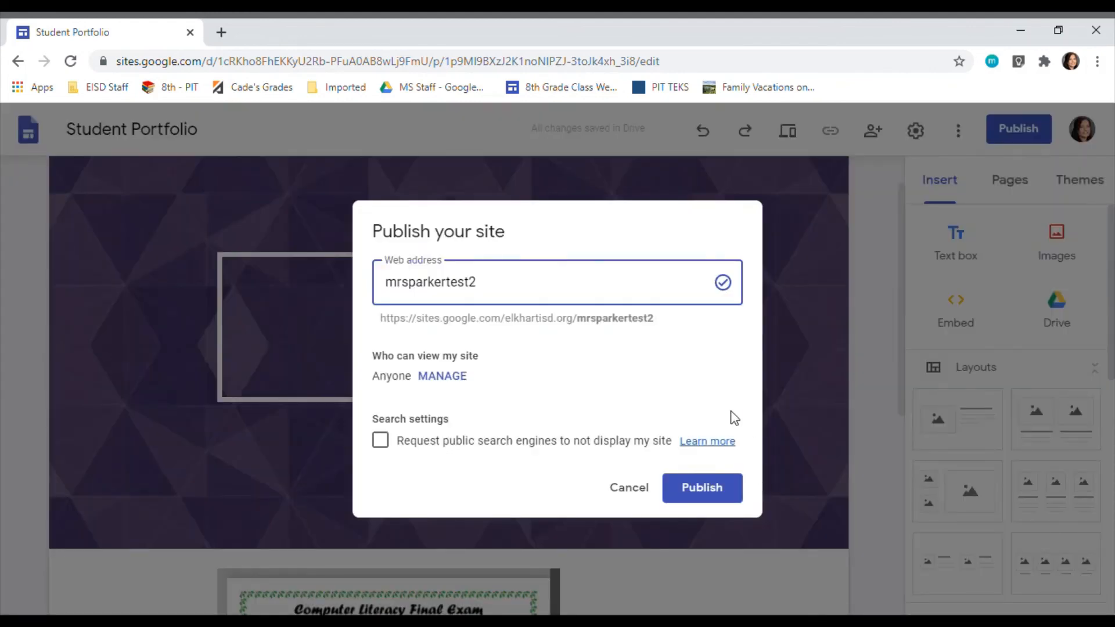
{"action": "left_click", "coordinate": [697, 494]}
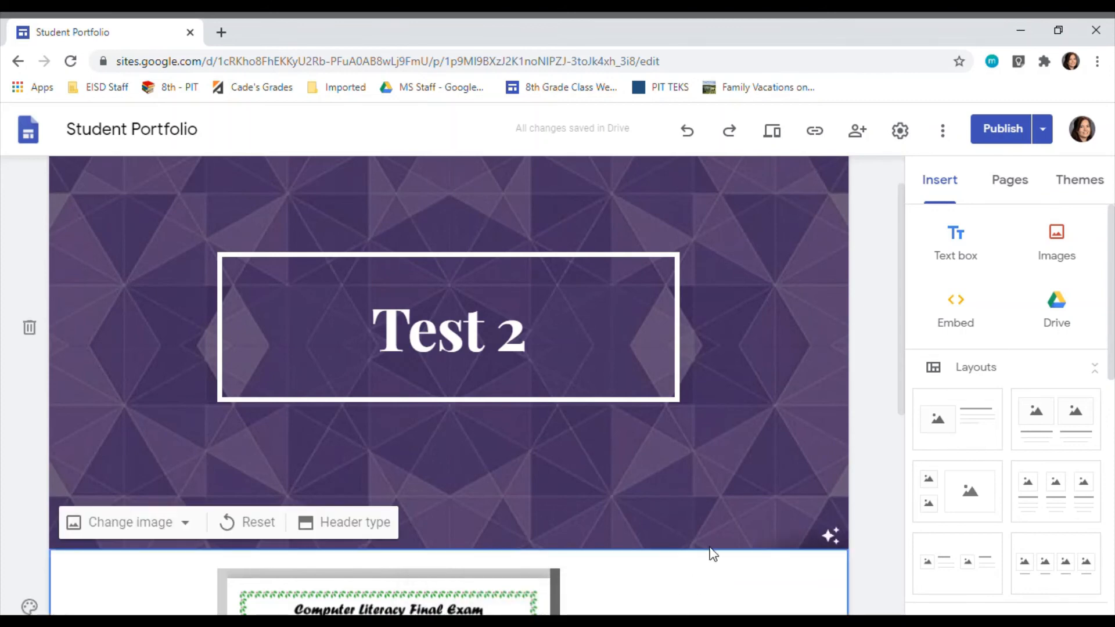
Step: Copy the published site link for the Test 2 page
{"action": "scroll", "coordinate": [714, 553], "scroll_direction": "down", "scroll_amount": 1}
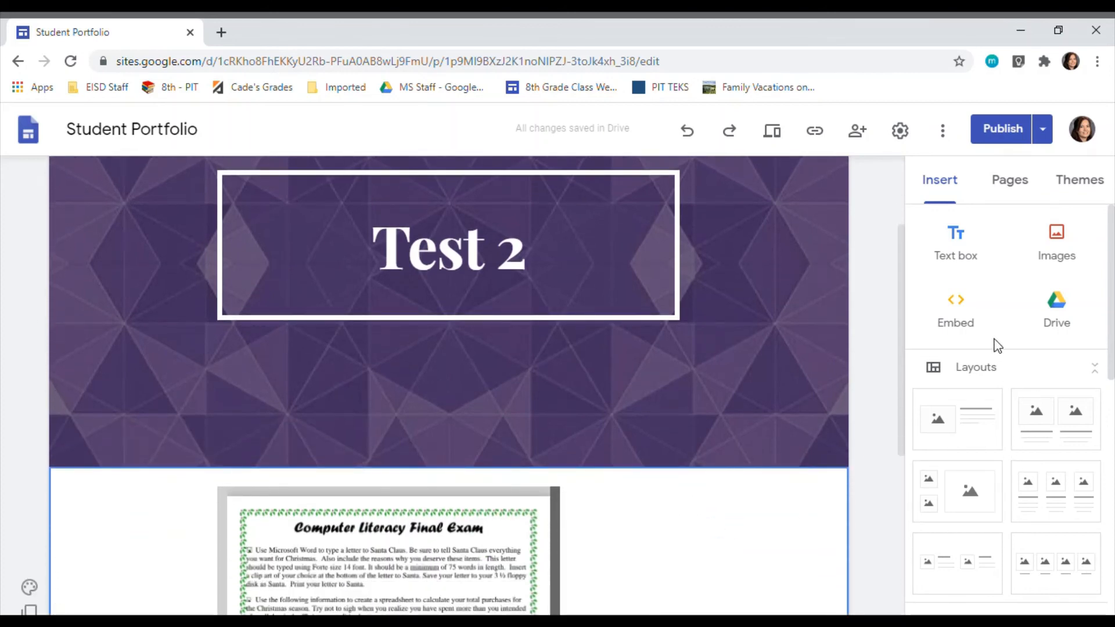
{"action": "scroll", "coordinate": [738, 329], "scroll_direction": "up", "scroll_amount": 1}
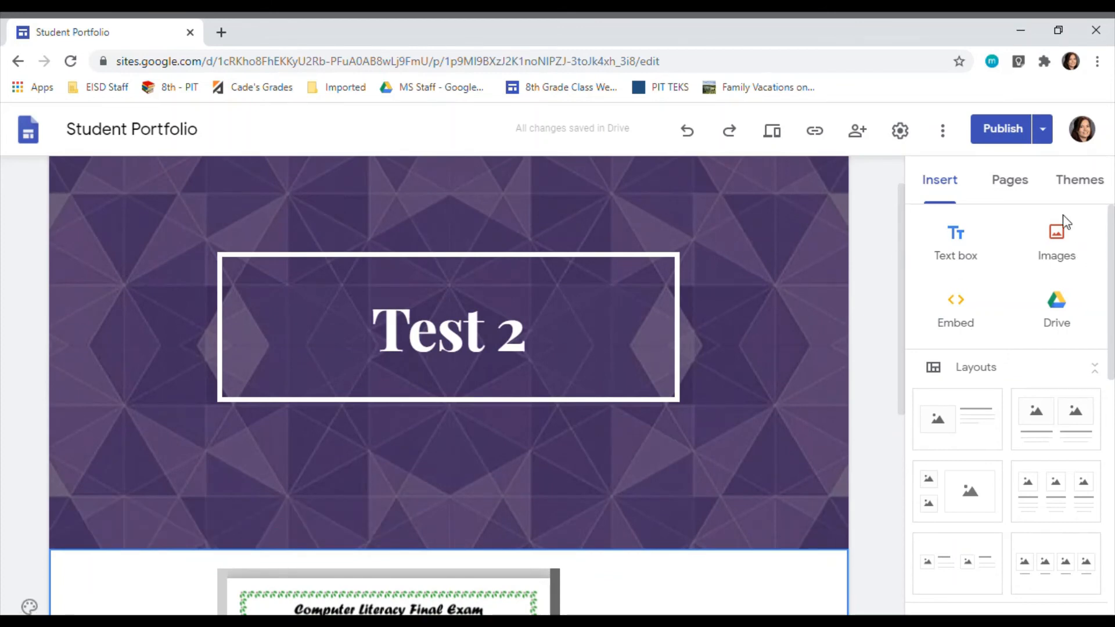
{"action": "left_click", "coordinate": [816, 134]}
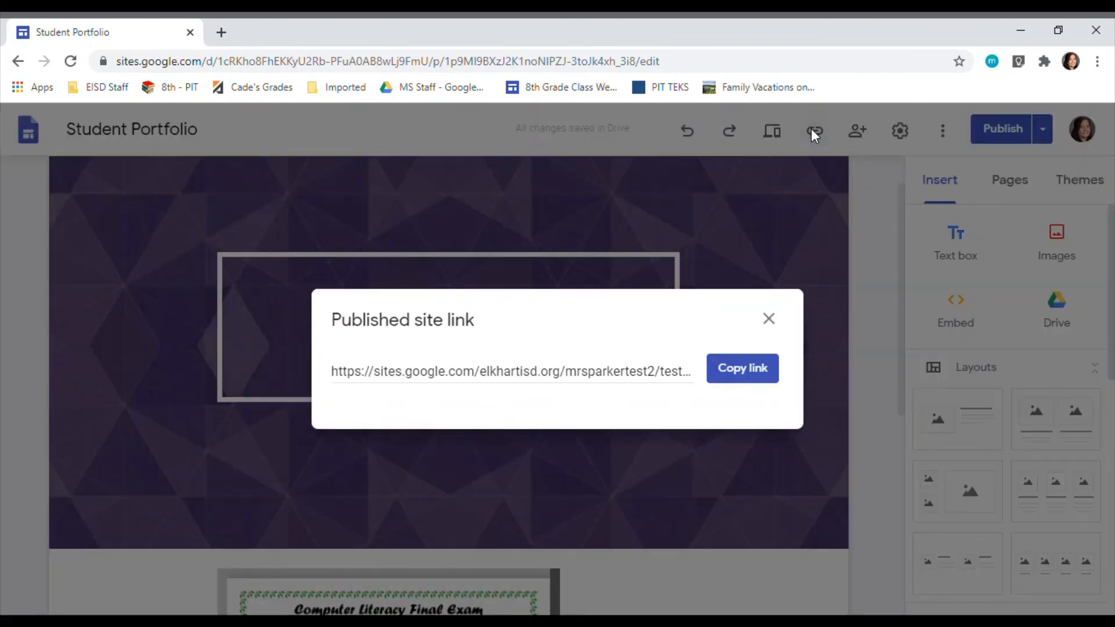
{"action": "left_click", "coordinate": [743, 368]}
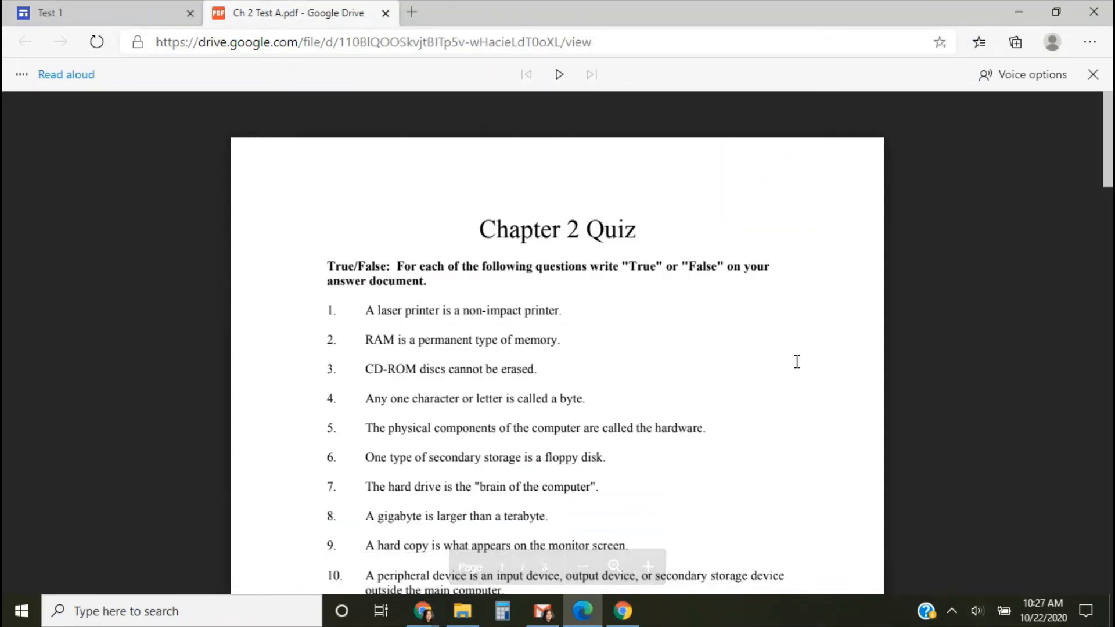
Step: In Microsoft Edge, restart Read aloud on Ch 2 Test A.pdf and try pausing and resuming the narration, leaving it paused
{"action": "left_click", "coordinate": [1093, 74]}
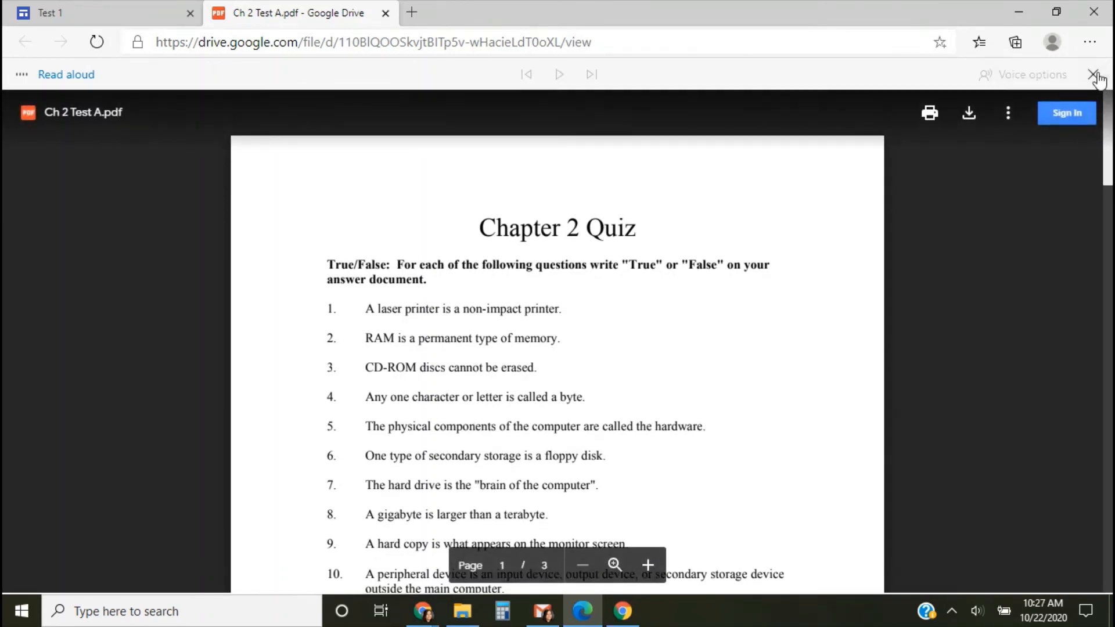
{"action": "left_click", "coordinate": [1090, 43]}
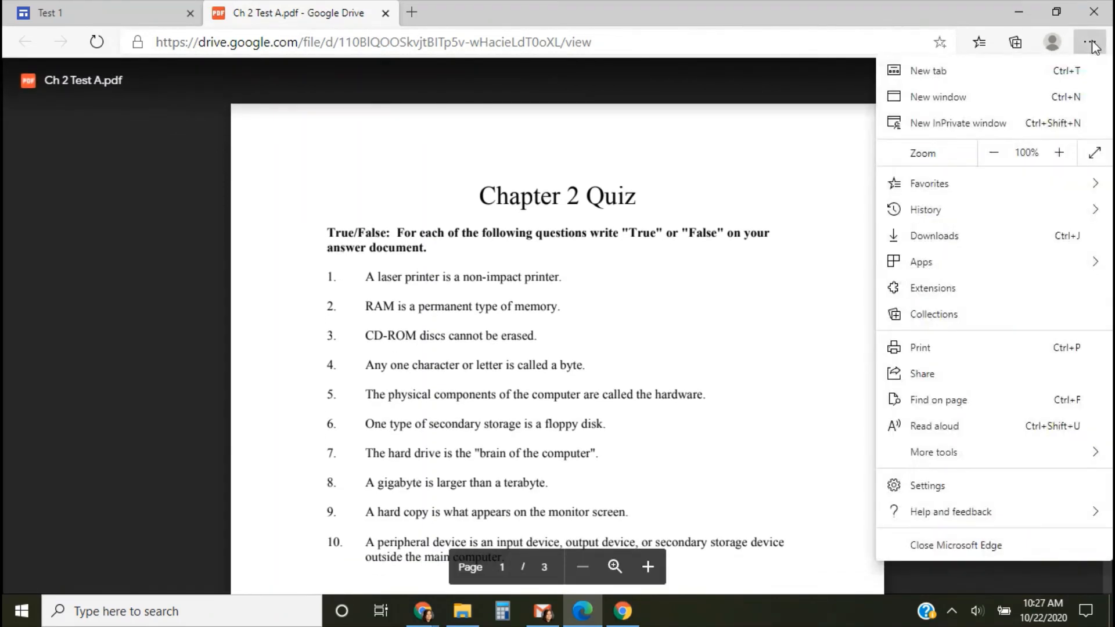
{"action": "left_click", "coordinate": [929, 432]}
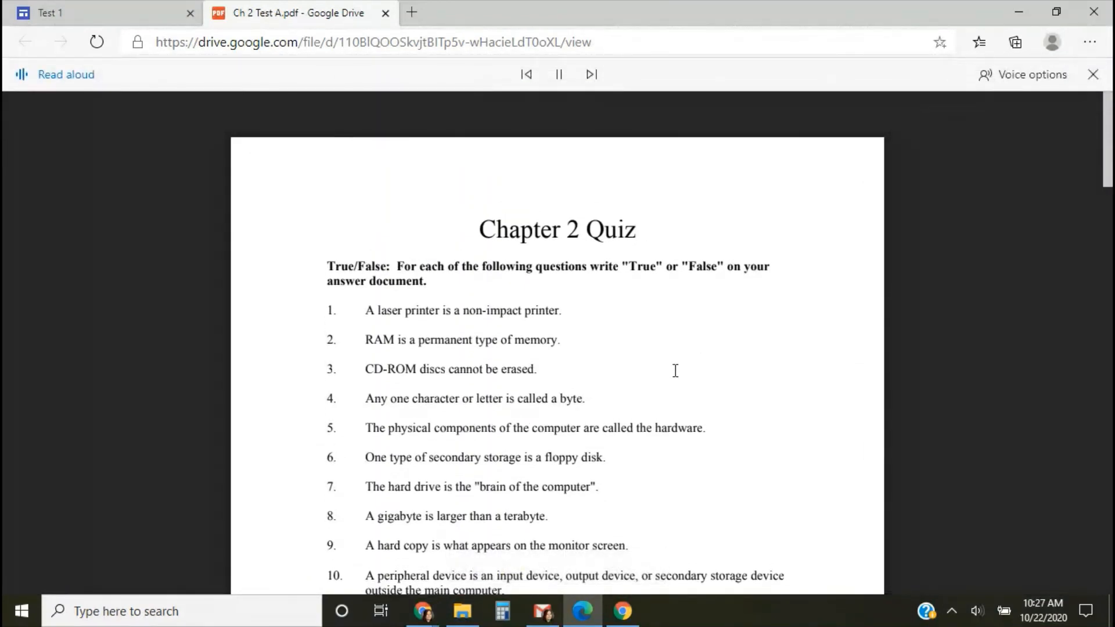
{"action": "left_click", "coordinate": [558, 74]}
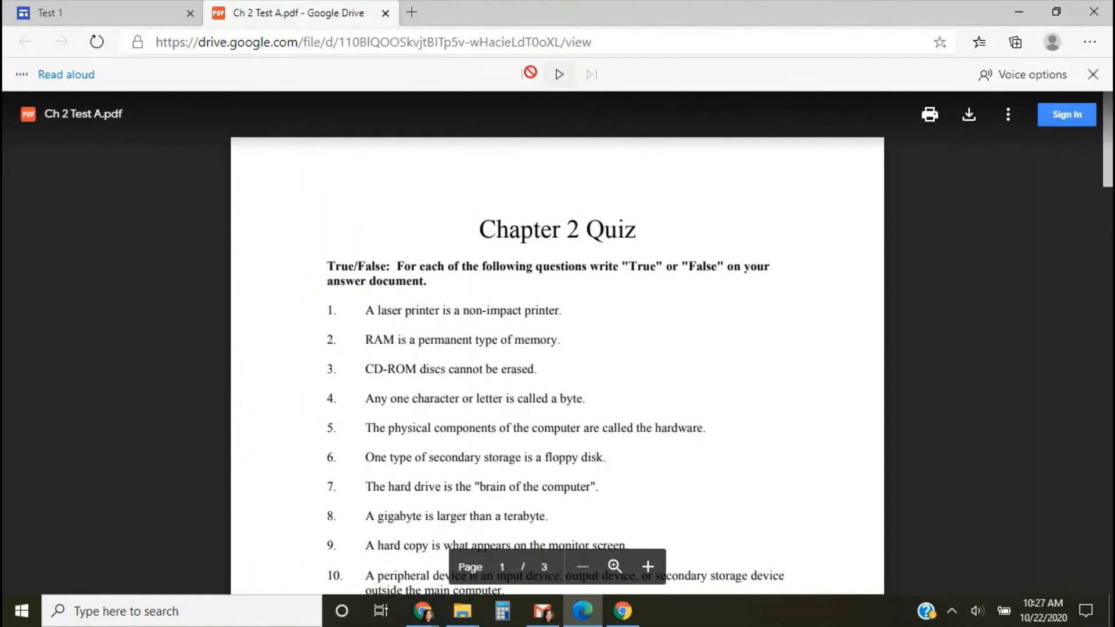
{"action": "left_click", "coordinate": [560, 78]}
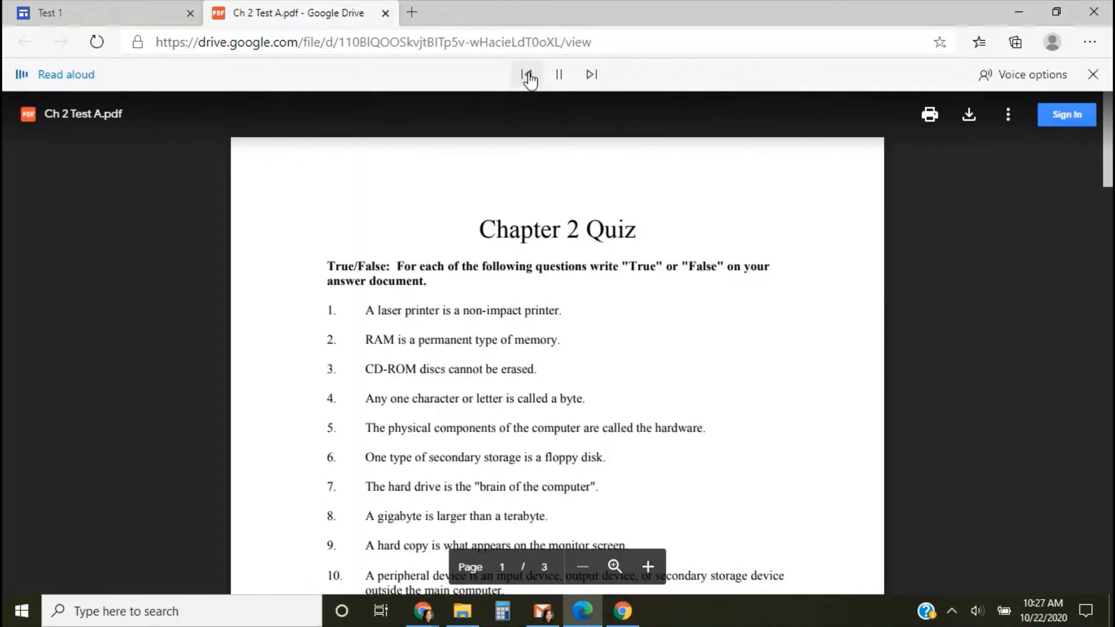
{"action": "left_click", "coordinate": [560, 76]}
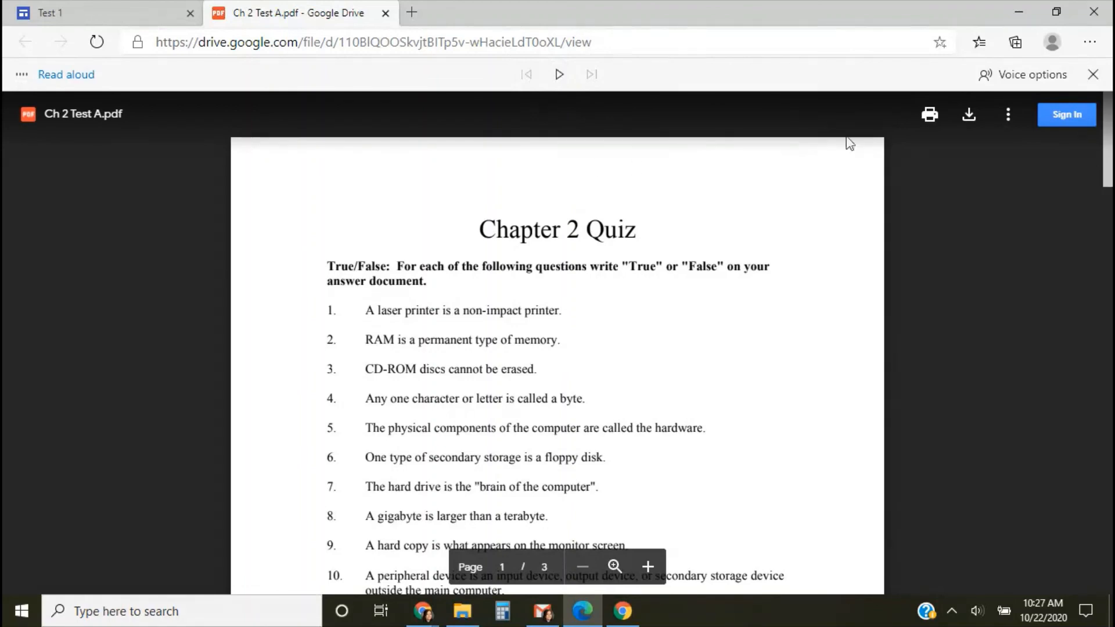
Step: Set the Read aloud voice to Microsoft Linda - English (Canada), play a sample of the quiz, and pause it
{"action": "left_click", "coordinate": [1029, 81]}
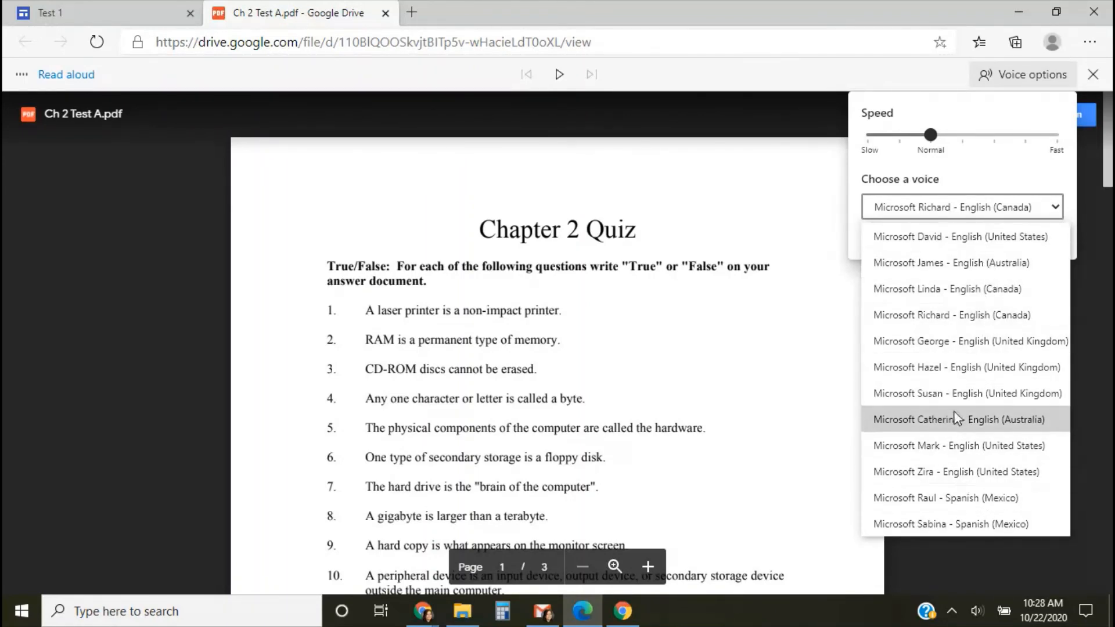
{"action": "left_click", "coordinate": [949, 292]}
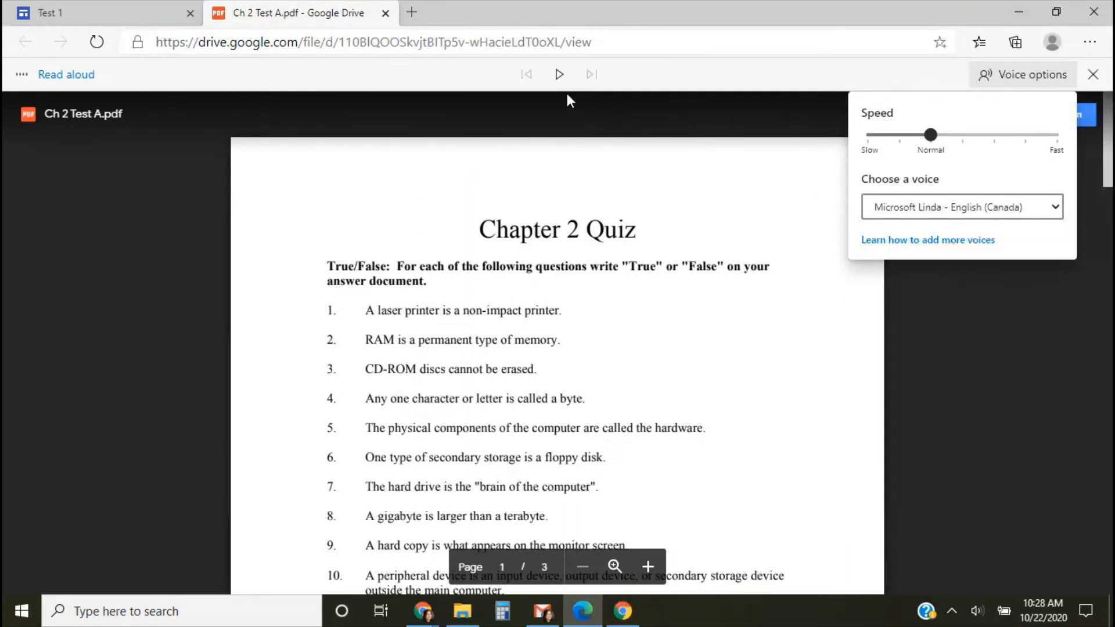
{"action": "left_click", "coordinate": [559, 74]}
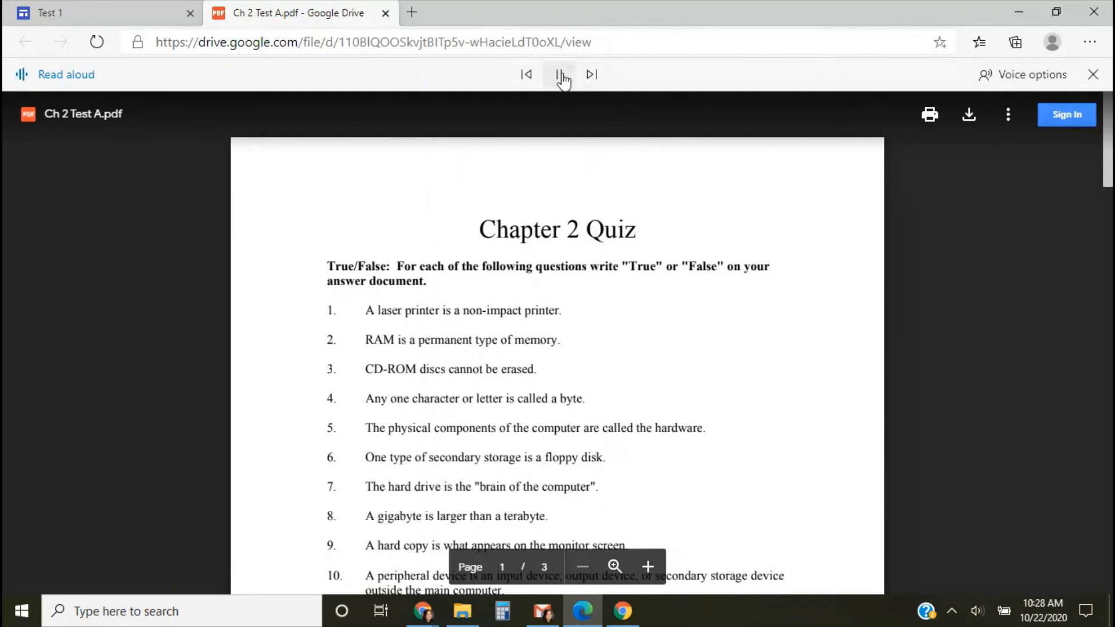
{"action": "left_click", "coordinate": [560, 75]}
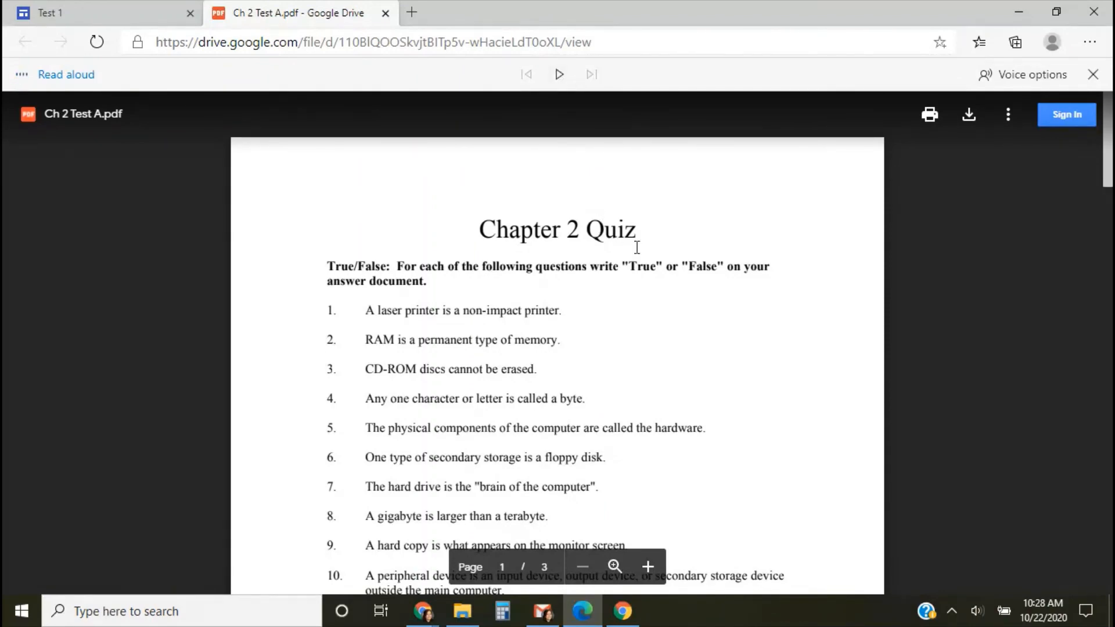